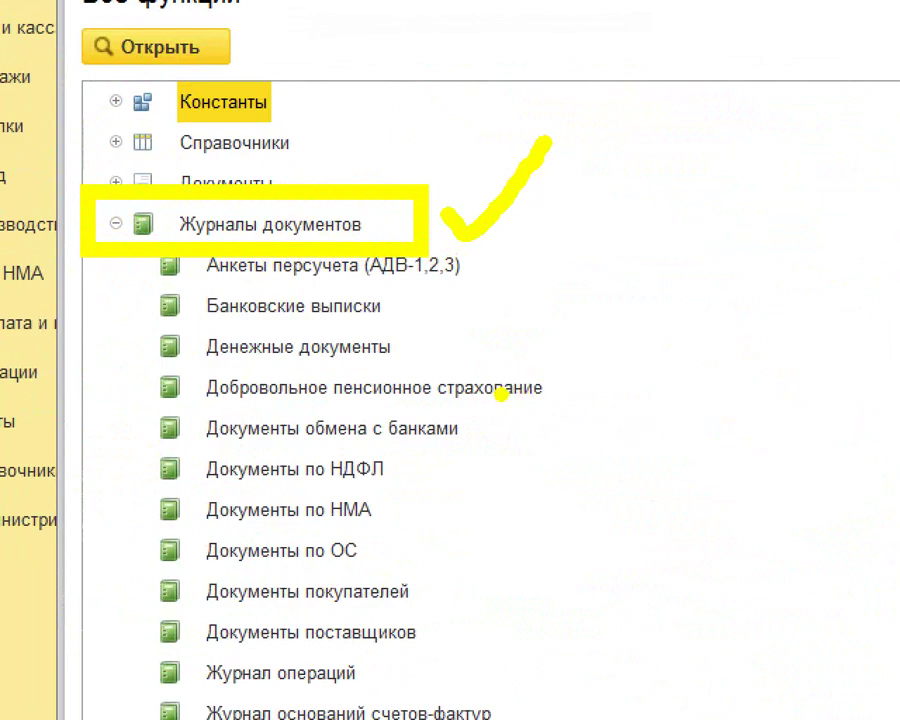
Review the journals listed under Журналы документов in the list of all functions.
left_click_drag(440, 300, 540, 256)
left_click_drag(432, 330, 470, 322)
left_click_drag(490, 392, 607, 356)
left_click_drag(465, 460, 570, 440)
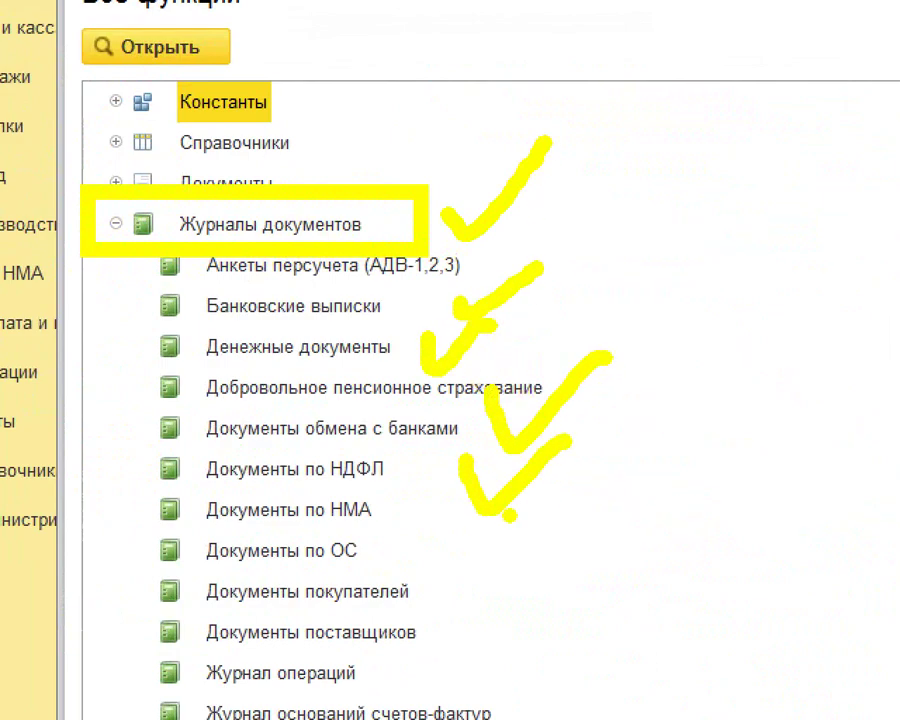
left_click_drag(485, 540, 650, 520)
mouse_move(378, 510)
left_mouse_down()
mouse_move(150, 590)
mouse_move(345, 570)
mouse_move(440, 575)
left_mouse_up()
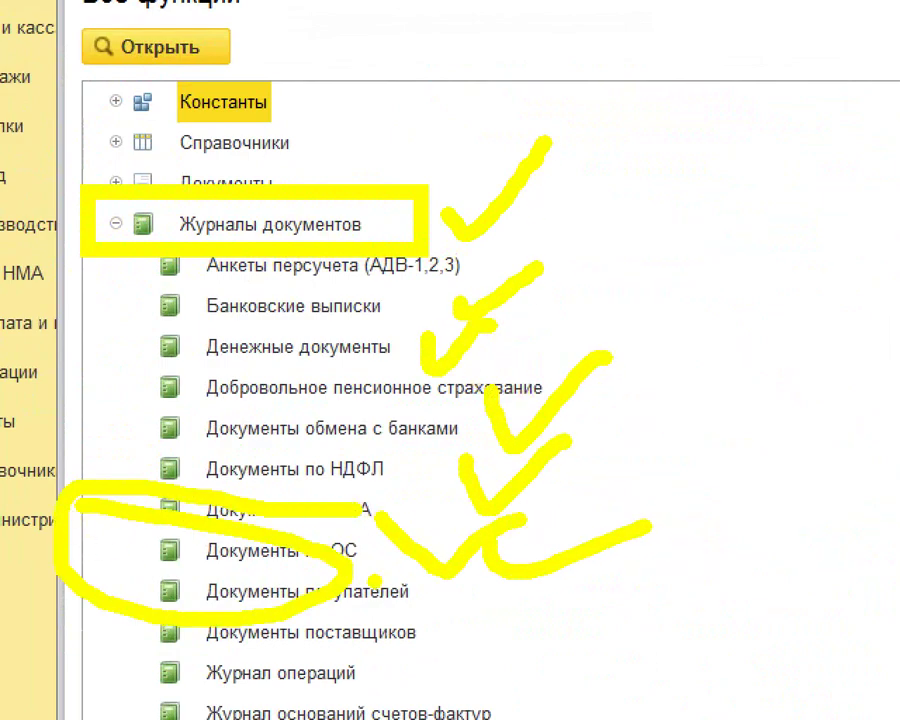
mouse_move(330, 412)
left_mouse_down()
mouse_move(408, 480)
mouse_move(60, 450)
left_mouse_up()
key("Escape")
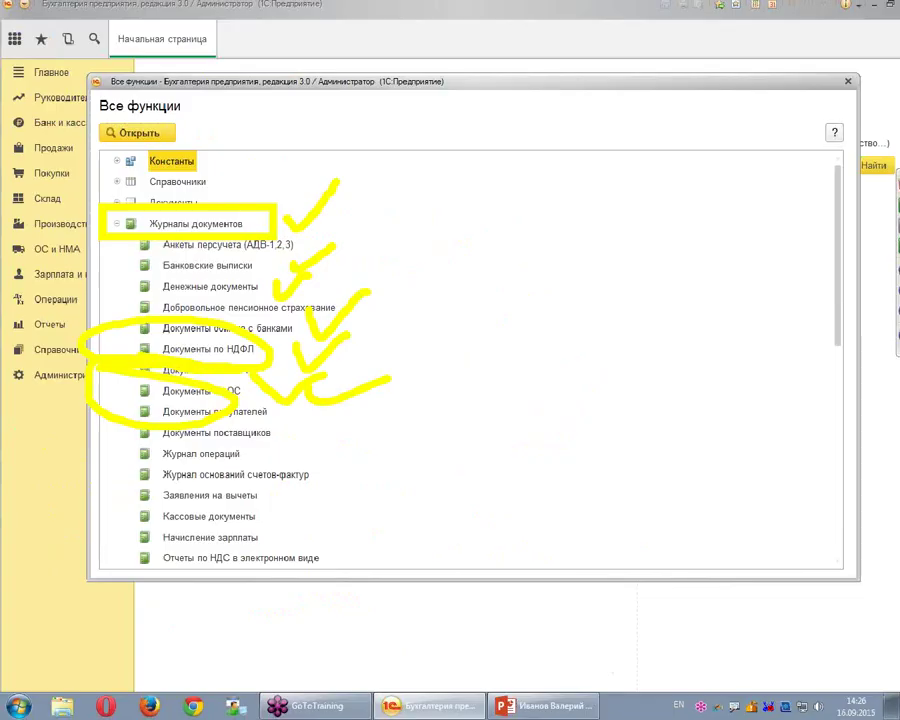
scroll(327, 341, "down", 1)
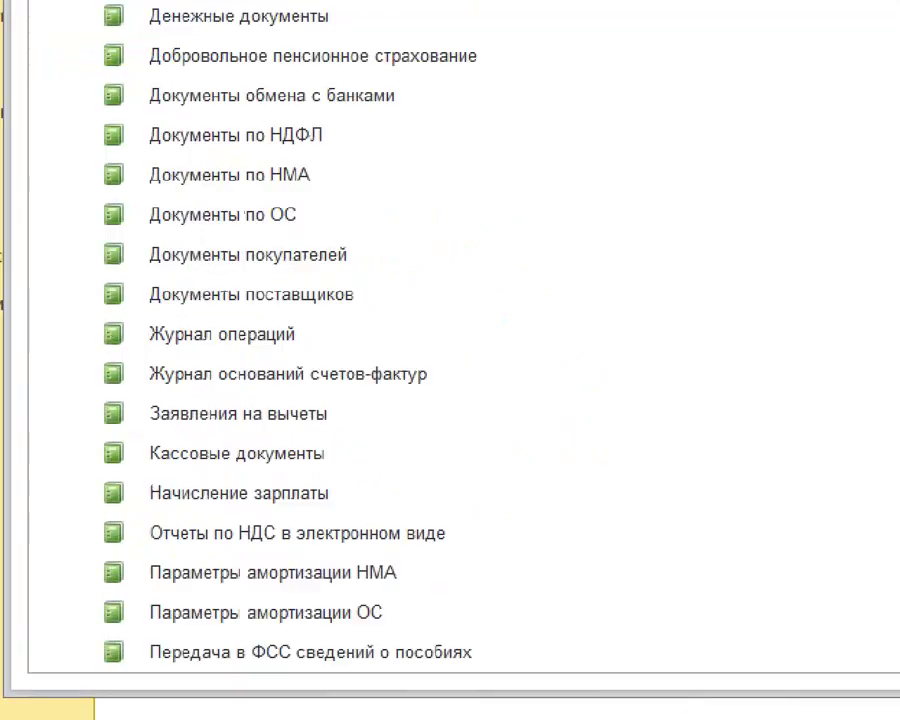
left_click_drag(375, 210, 463, 191)
mouse_move(351, 254)
left_mouse_down()
mouse_move(367, 286)
mouse_move(424, 262)
left_mouse_up()
left_click_drag(439, 348, 565, 352)
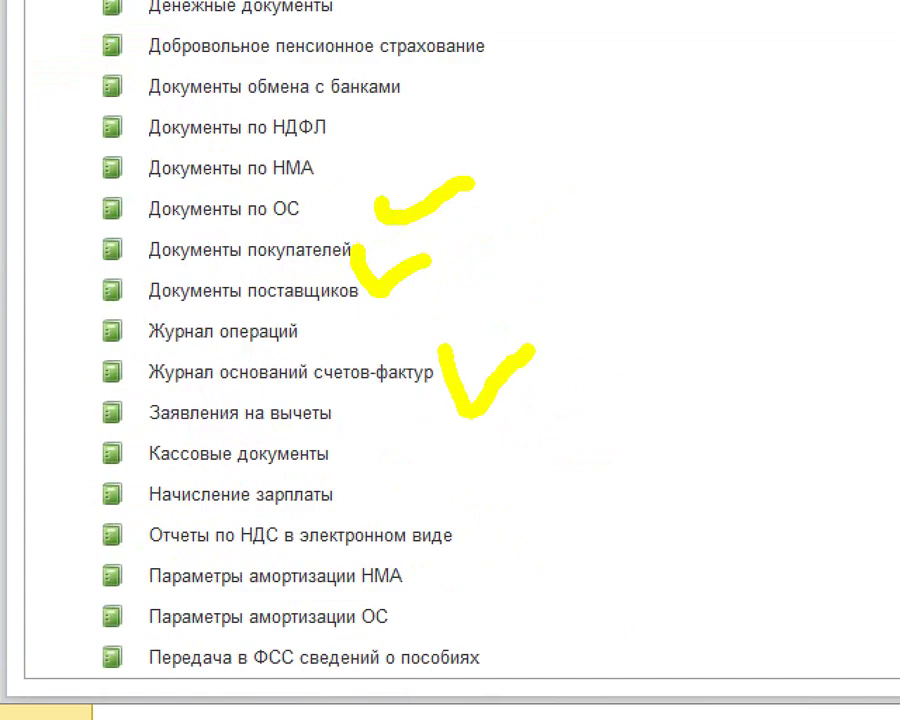
left_click_drag(333, 440, 380, 420)
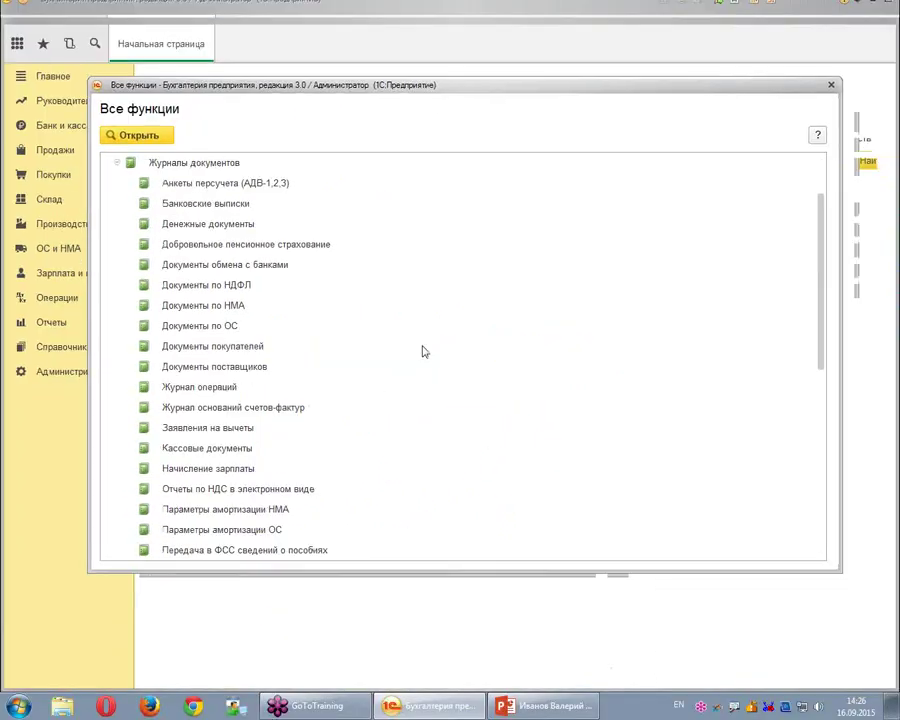
scroll(666, 338, "down", 6)
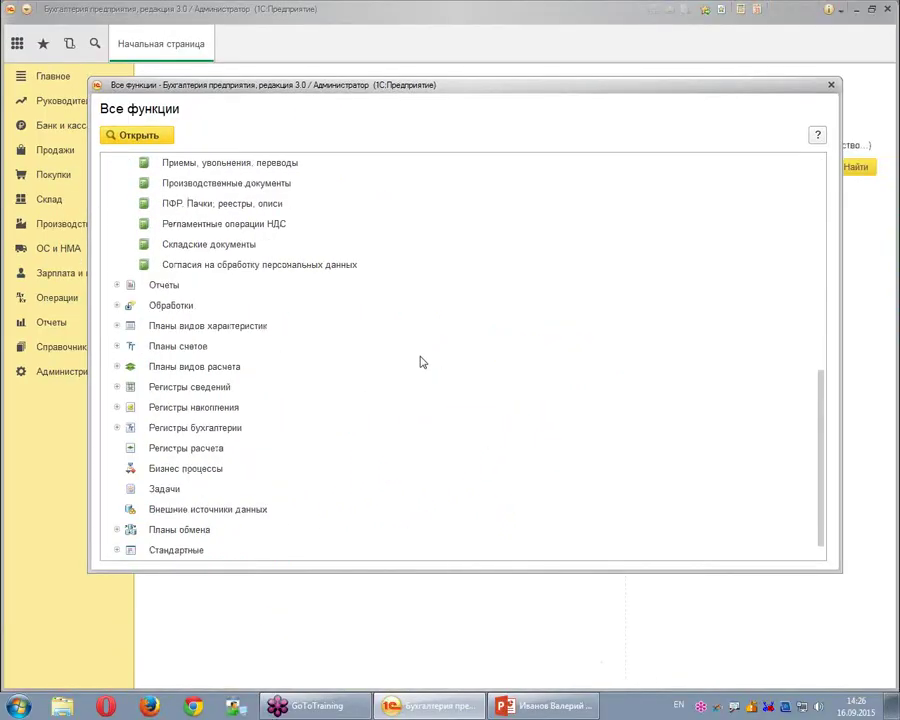
Expand the Отчеты group, review its analysis reports such as Анализ субконто and Анализ счета, and collapse the group.
left_click(117, 285)
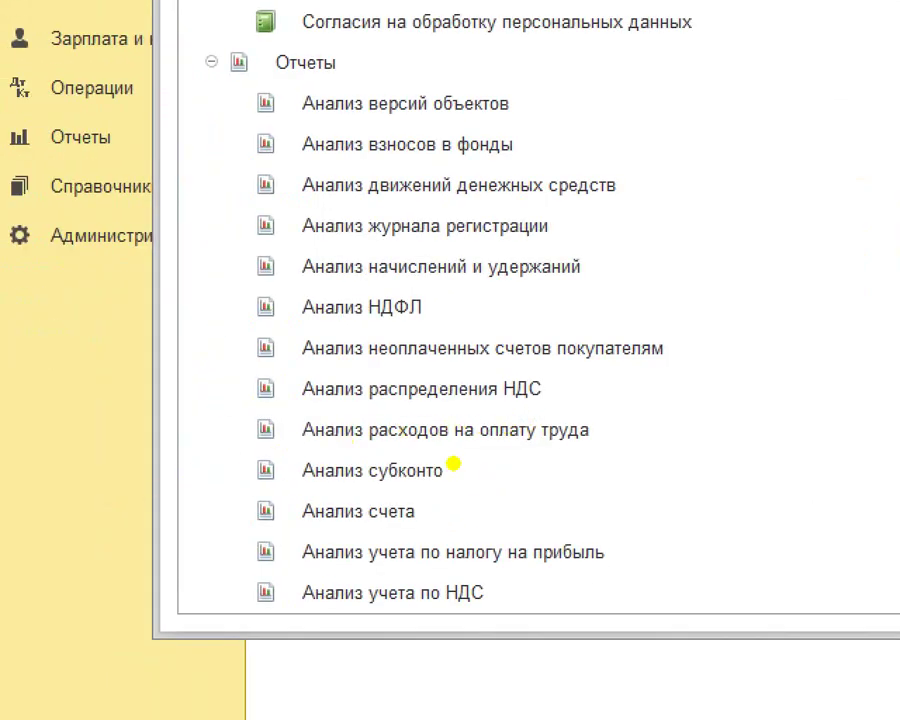
left_click_drag(403, 479, 526, 449)
left_click_drag(436, 512, 555, 482)
left_click_drag(683, 520, 758, 497)
left_click_drag(512, 530, 615, 517)
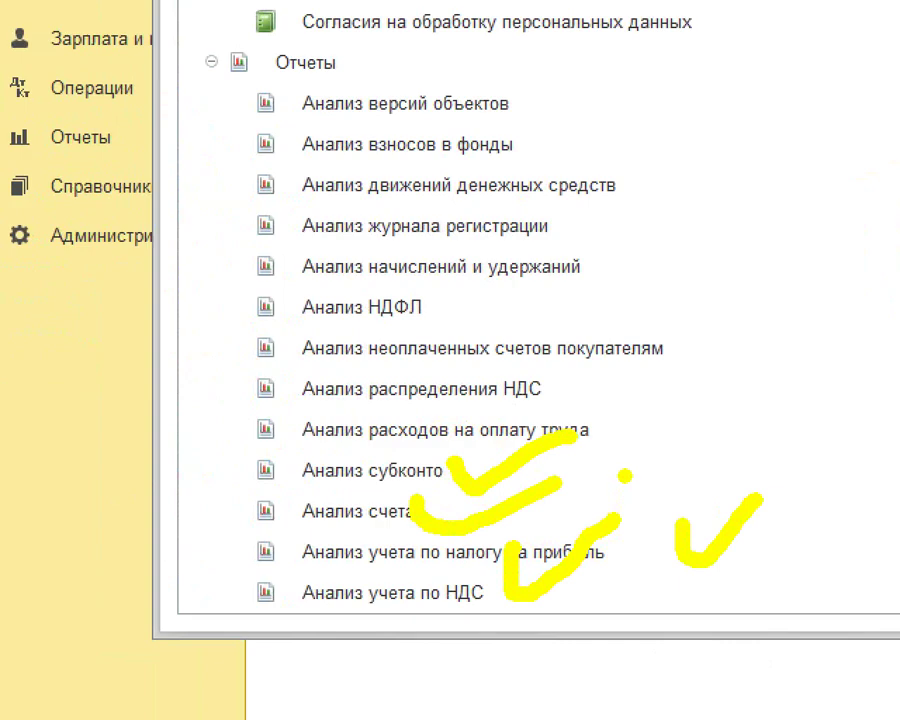
left_click_drag(238, 24, 350, 92)
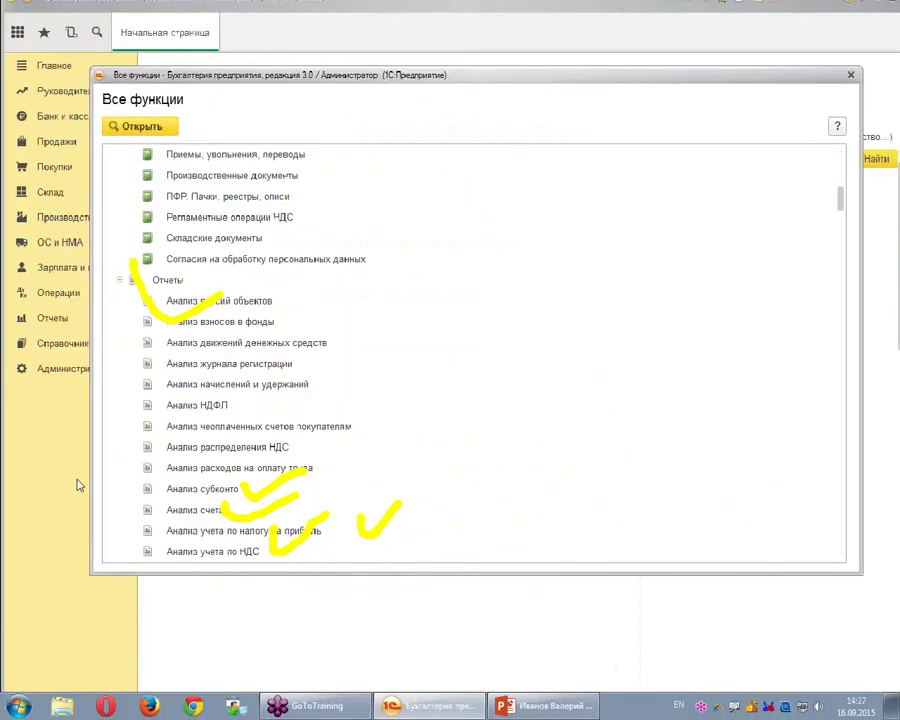
left_click(116, 285)
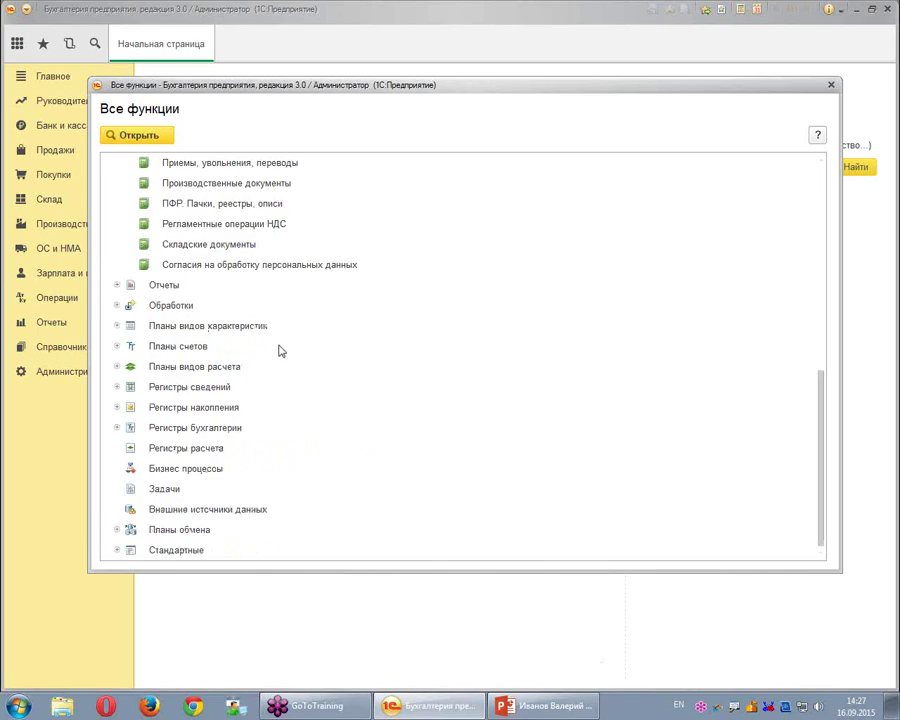
Collapse Журналы документов and examine Групповое изменение реквизитов and Групповое перепроведение документов under Обработки.
scroll(279, 358, "up", 12)
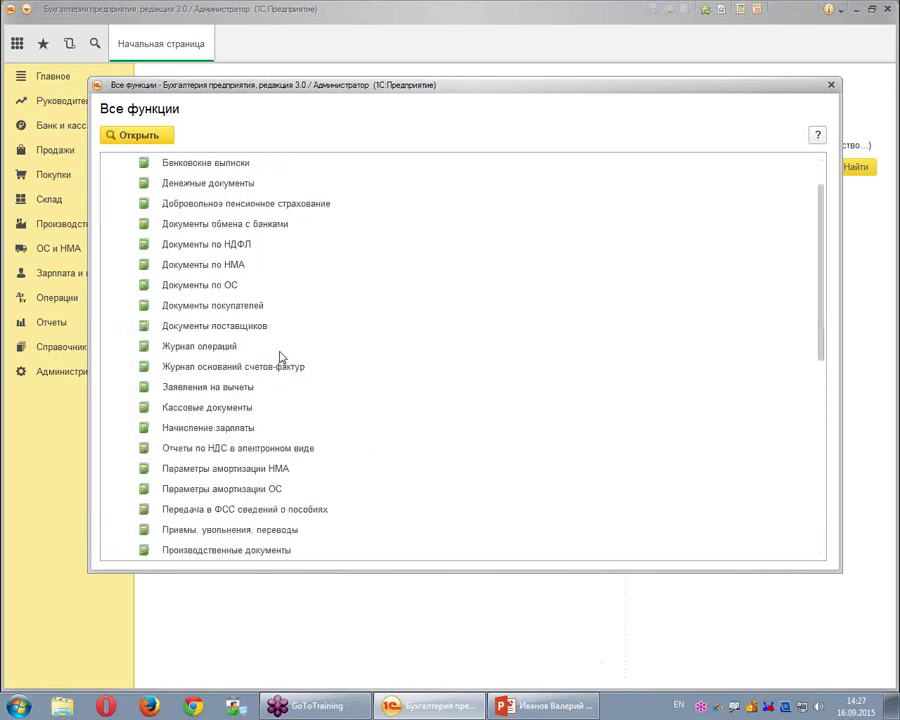
left_click(117, 224)
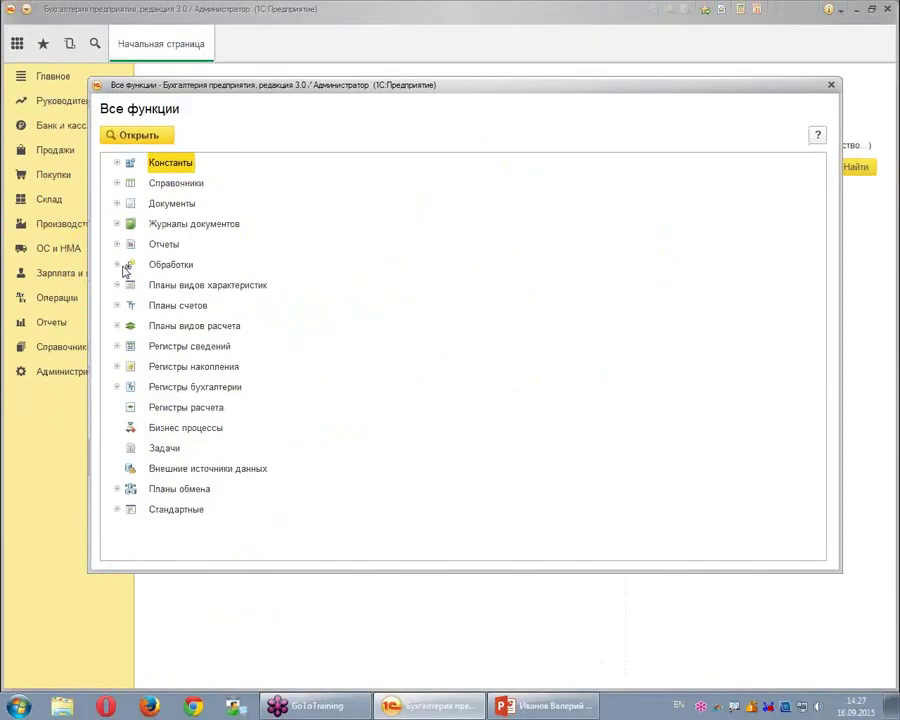
left_click(96, 293)
left_click(199, 311)
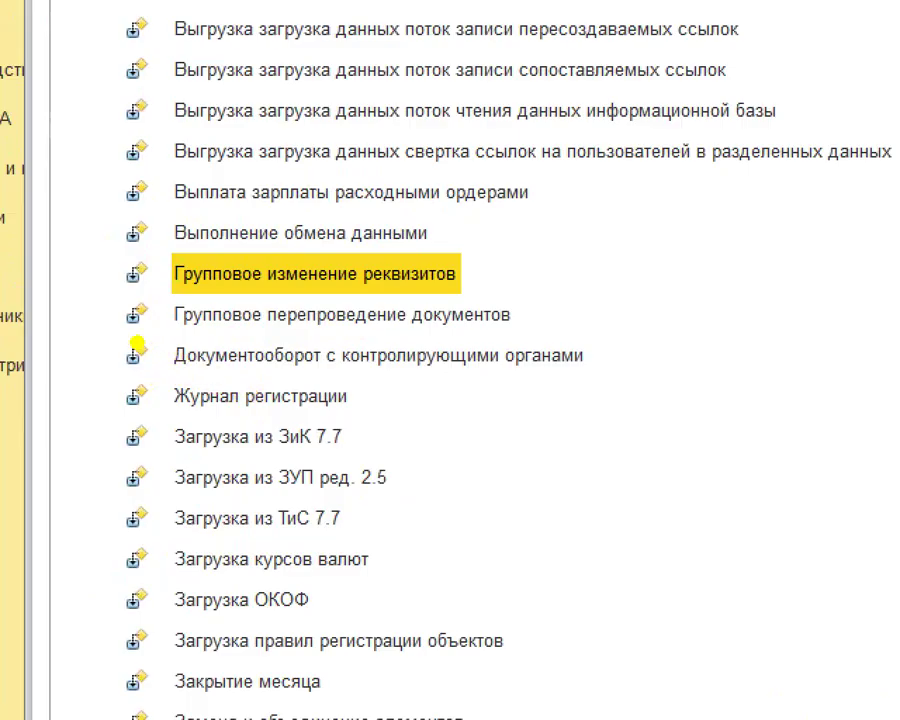
left_click_drag(60, 242, 148, 212)
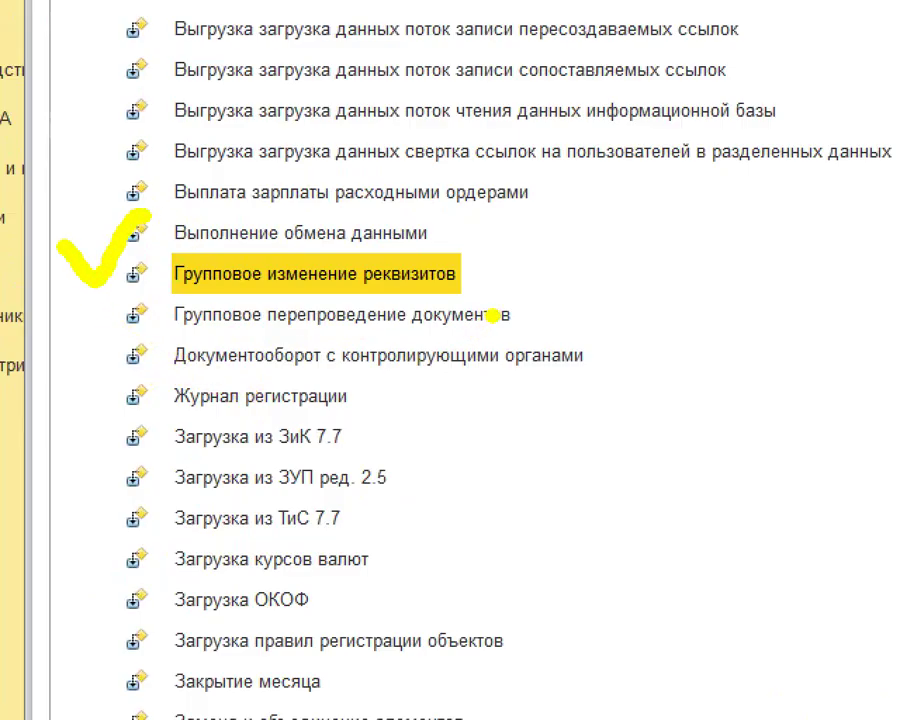
mouse_move(525, 303)
left_mouse_down()
mouse_move(535, 322)
mouse_move(595, 284)
left_mouse_up()
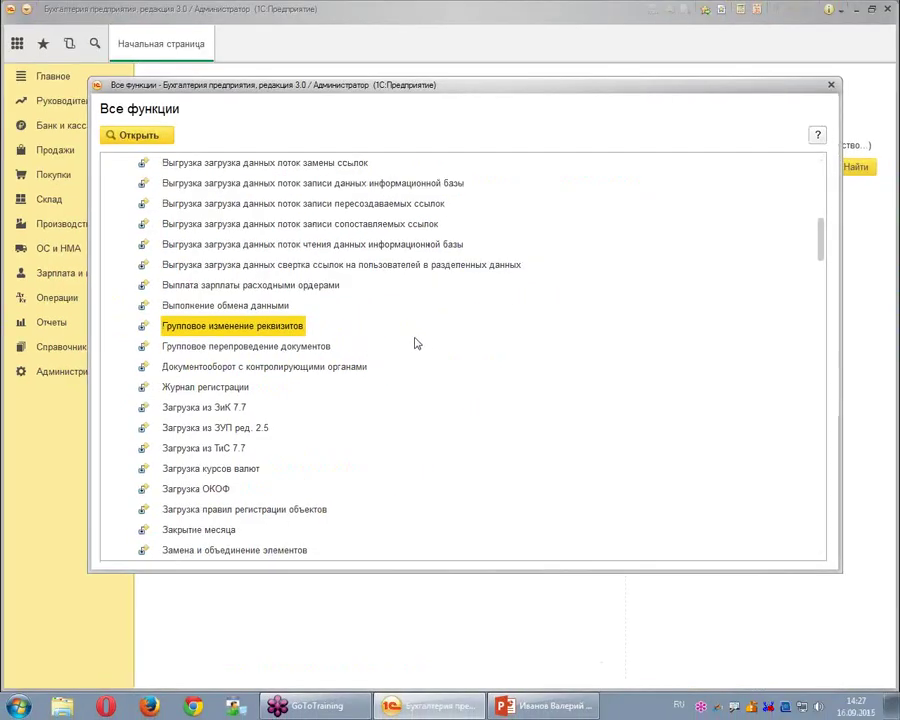
Find the processing Регистрация счетов-фактур на аванс under Обработки and open it.
left_click(317, 366)
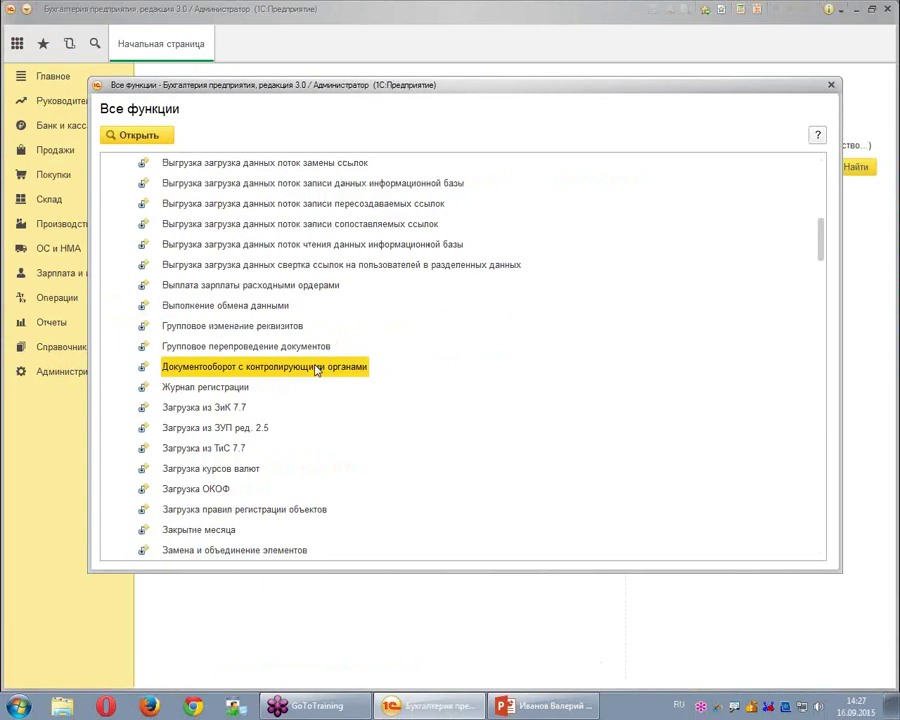
type("ре")
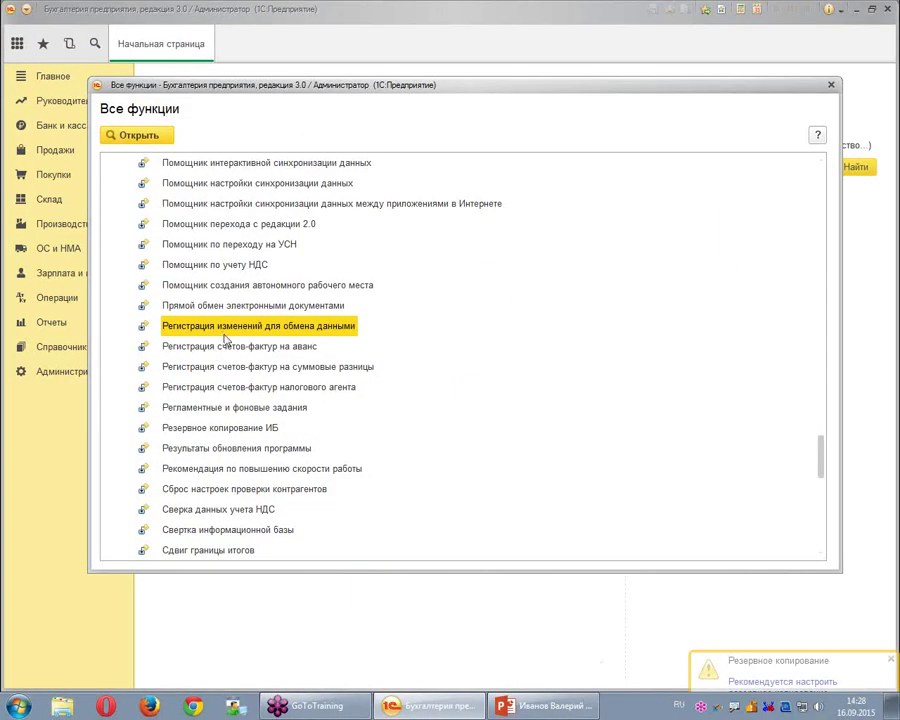
left_click(291, 265)
double_click(222, 345)
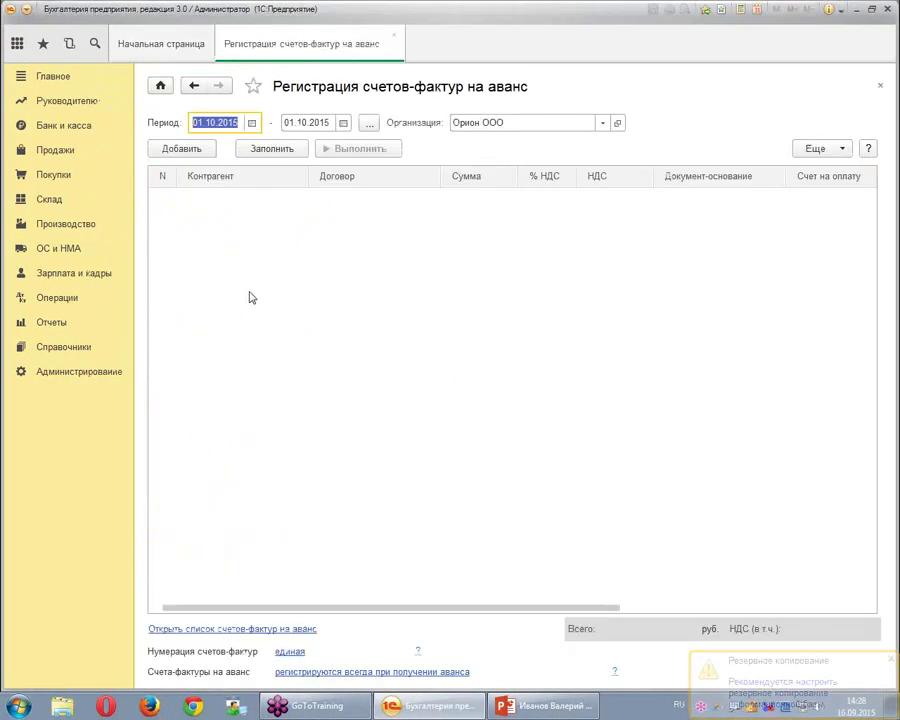
Set the period to the fourth quarter of 2015 and fill the list of advance payments for Орион ООО.
left_click(369, 122)
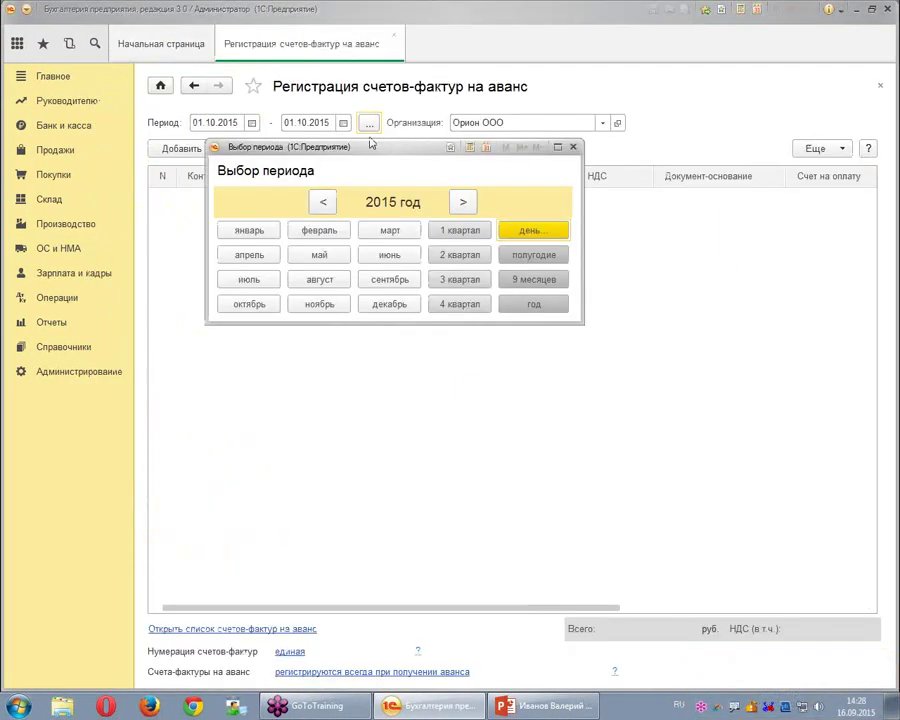
left_click(484, 306)
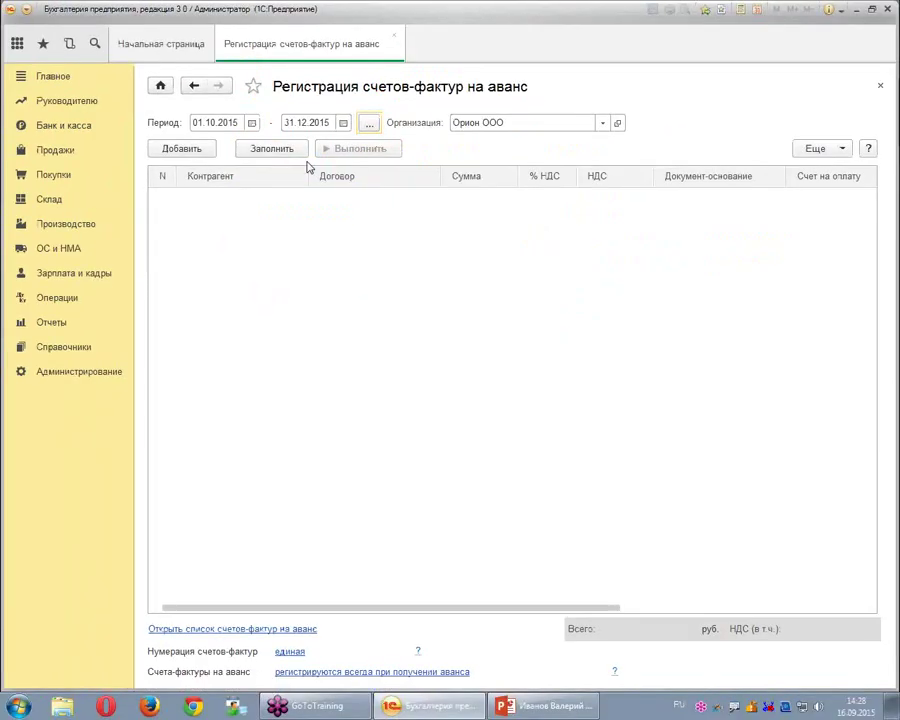
left_click(310, 291)
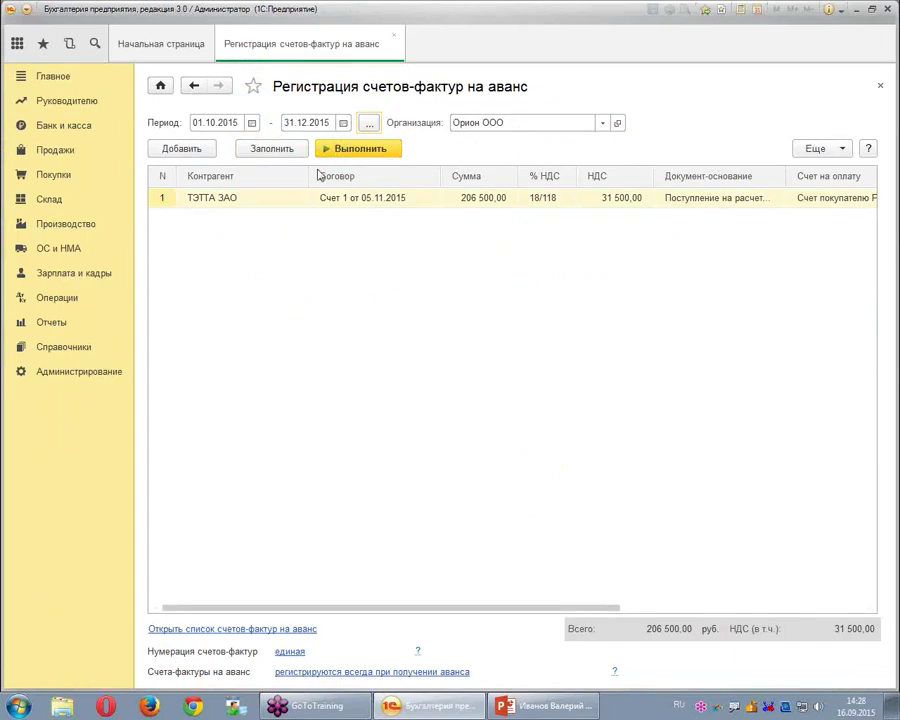
Run the registration of the advance invoices, dismiss the notices, and close the processing form.
left_click(343, 151)
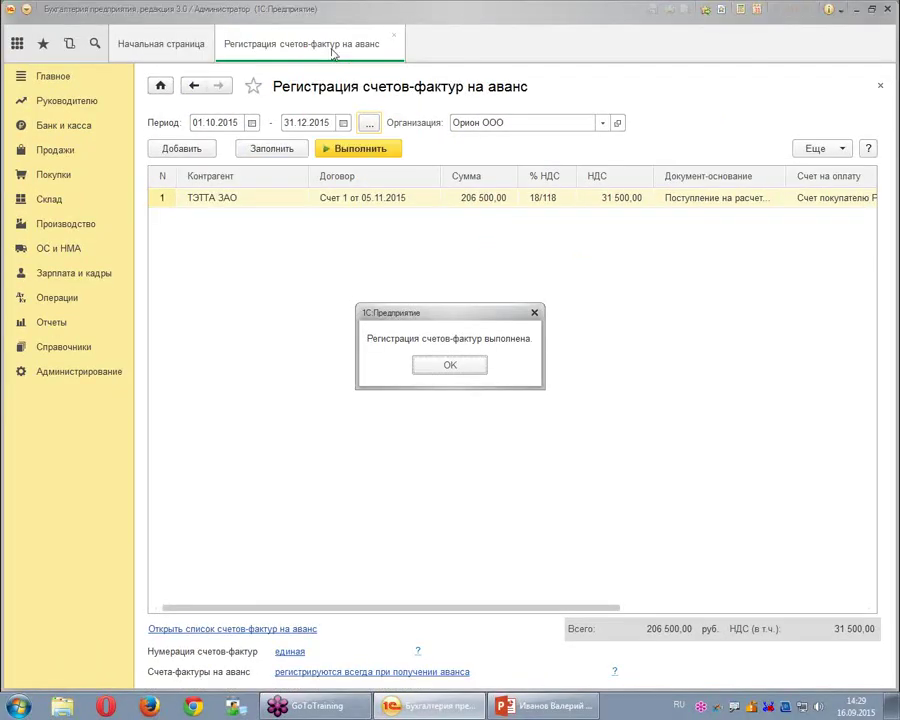
left_click_drag(451, 317, 392, 237)
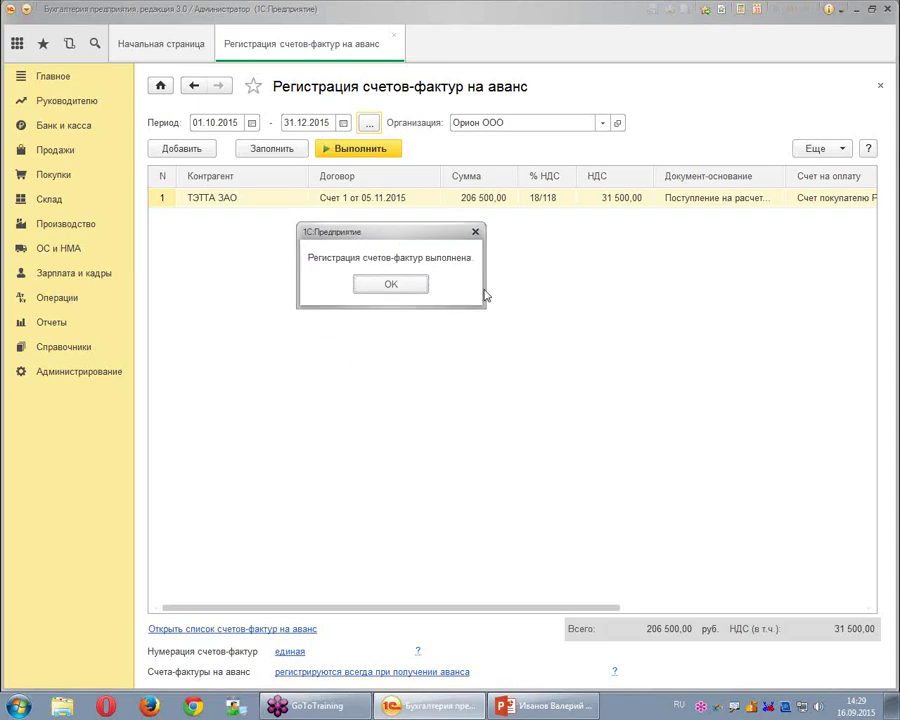
left_click(391, 285)
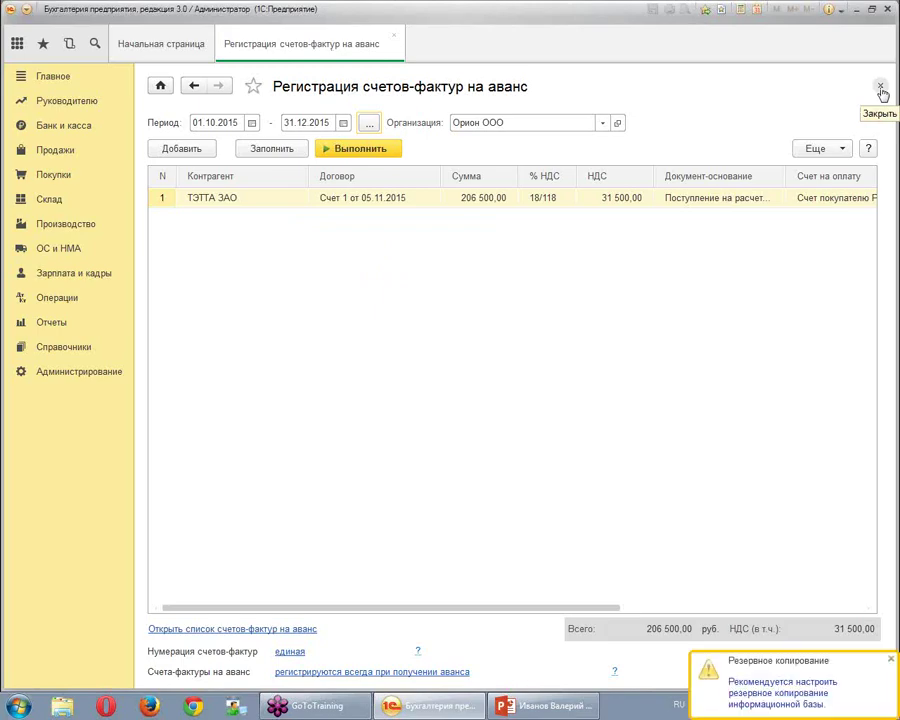
left_click(891, 662)
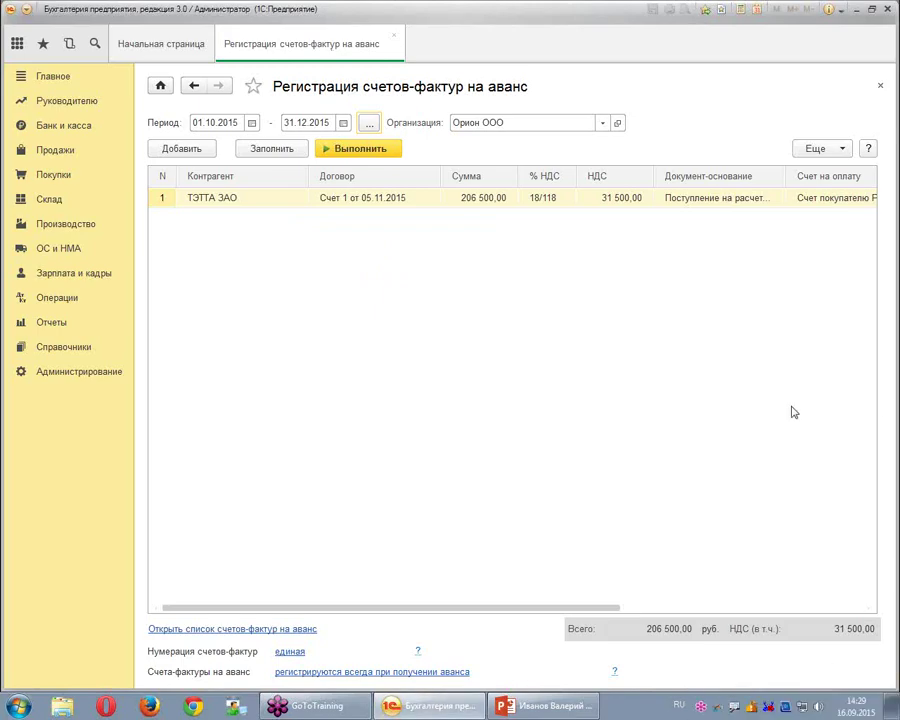
left_click(879, 86)
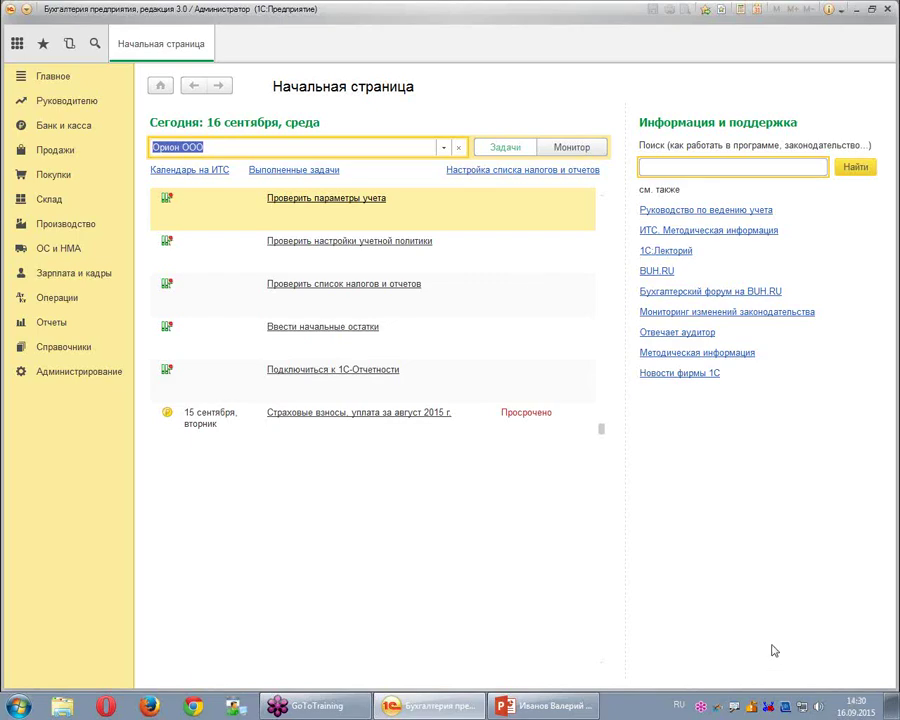
Open the Главное section and examine how the sections and their command groups are laid out across and down the window.
left_click(53, 80)
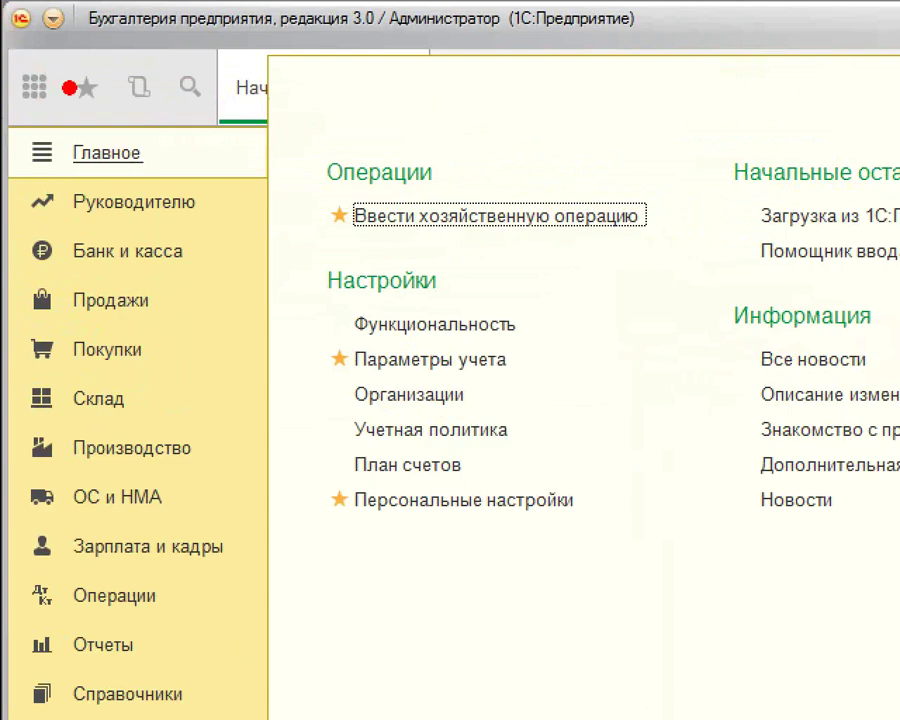
mouse_move(10, 22)
left_mouse_down()
mouse_move(833, 5)
mouse_move(880, 14)
mouse_move(730, 35)
mouse_move(32, 175)
mouse_move(46, 480)
left_mouse_up()
mouse_move(5, 385)
left_mouse_down()
mouse_move(42, 478)
mouse_move(38, 548)
left_mouse_up()
left_click_drag(115, 435, 38, 548)
left_click_drag(140, 130, 730, 130)
left_click_drag(600, 97, 725, 125)
left_click_drag(545, 152, 725, 128)
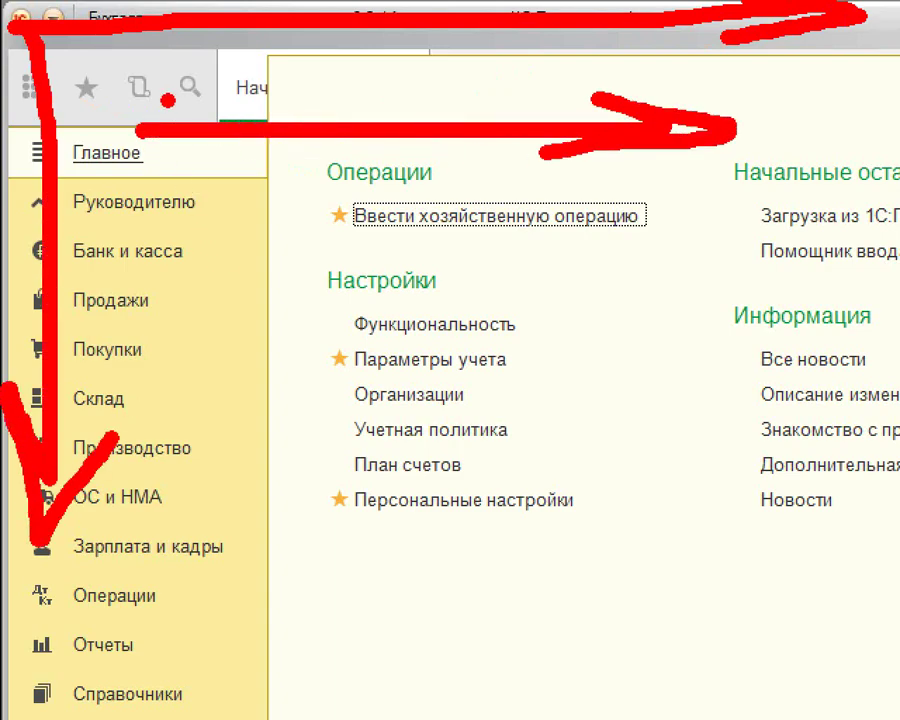
left_click_drag(168, 100, 125, 522)
left_click_drag(215, 432, 125, 525)
left_click_drag(268, 355, 750, 336)
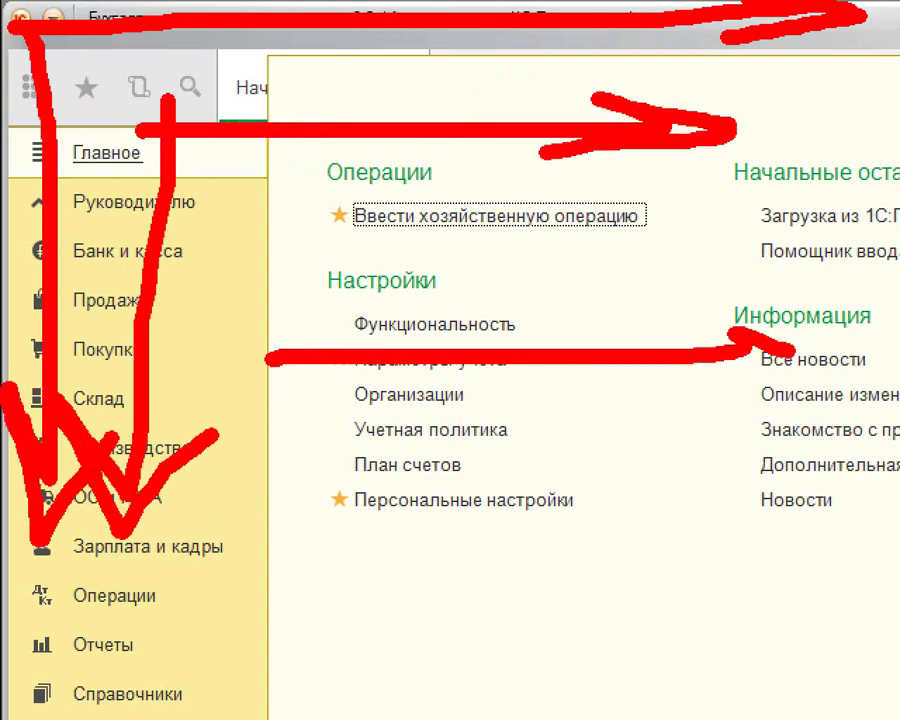
left_click_drag(800, 356, 720, 385)
left_click_drag(295, 338, 315, 598)
left_click_drag(280, 538, 318, 600)
left_click_drag(318, 600, 385, 530)
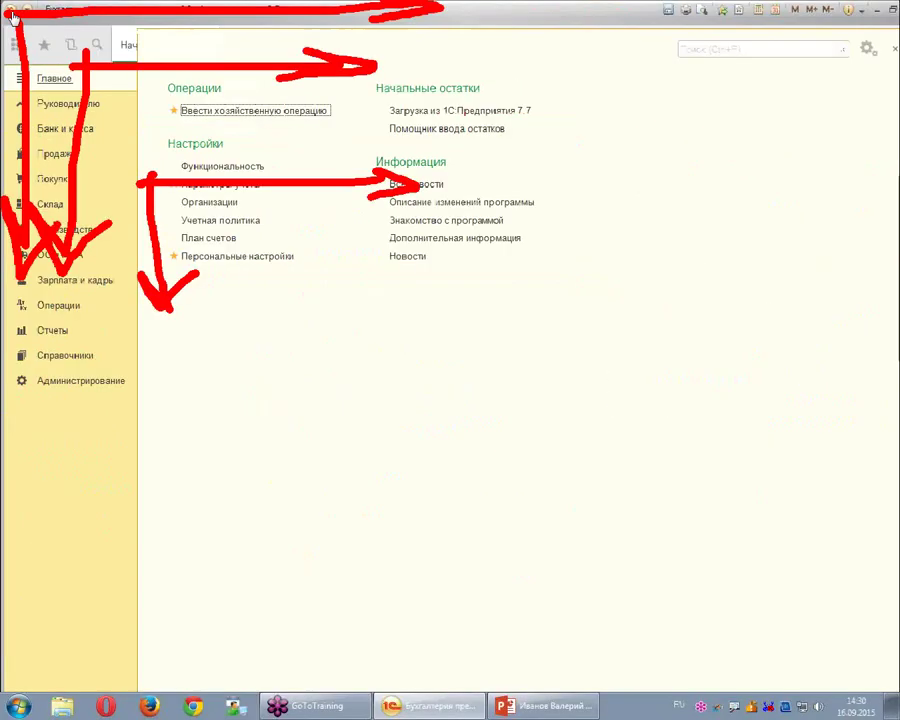
left_click(35, 72)
left_click(42, 70)
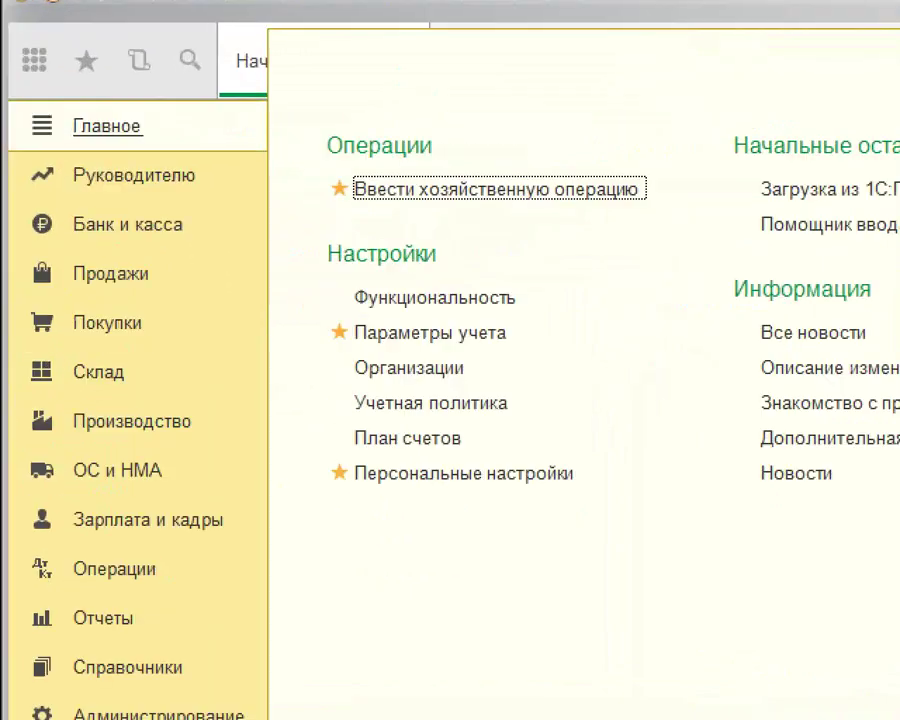
Examine the Операции group with Ввести хозяйственную операцию in the Главное section.
left_click_drag(8, 98, 226, 170)
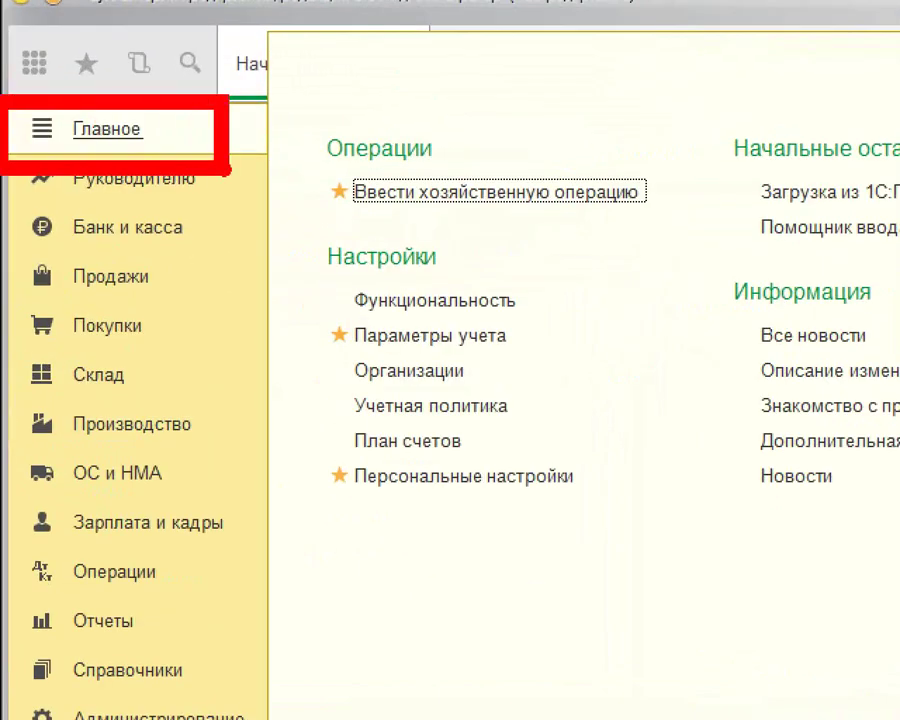
mouse_move(160, 10)
left_mouse_down()
mouse_move(125, 55)
mouse_move(118, 88)
left_mouse_up()
left_click_drag(185, 330, 140, 240)
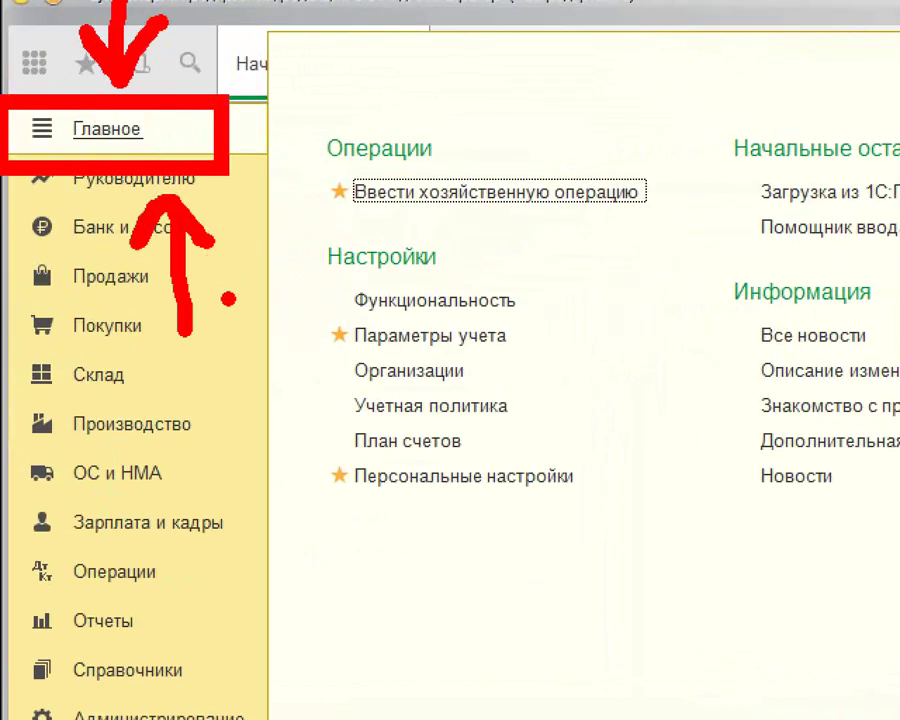
left_click_drag(165, 200, 210, 240)
mouse_move(277, 107)
left_mouse_down()
mouse_move(345, 157)
mouse_move(693, 255)
left_mouse_up()
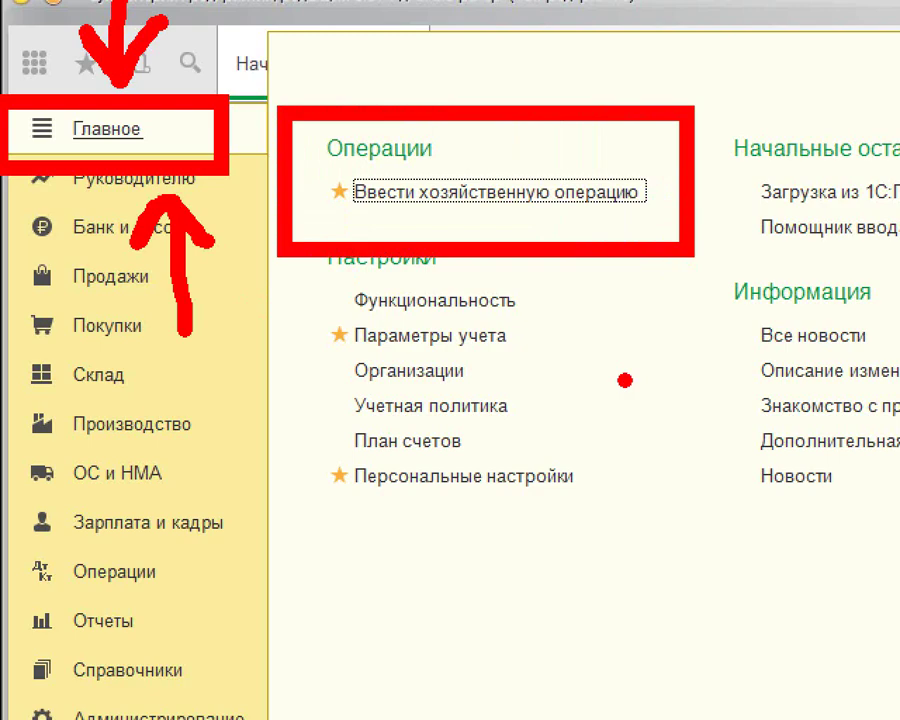
Examine the Настройки group in the Главное section, including Функциональность, Параметры учета, Организации and Учетная политика.
key("Escape")
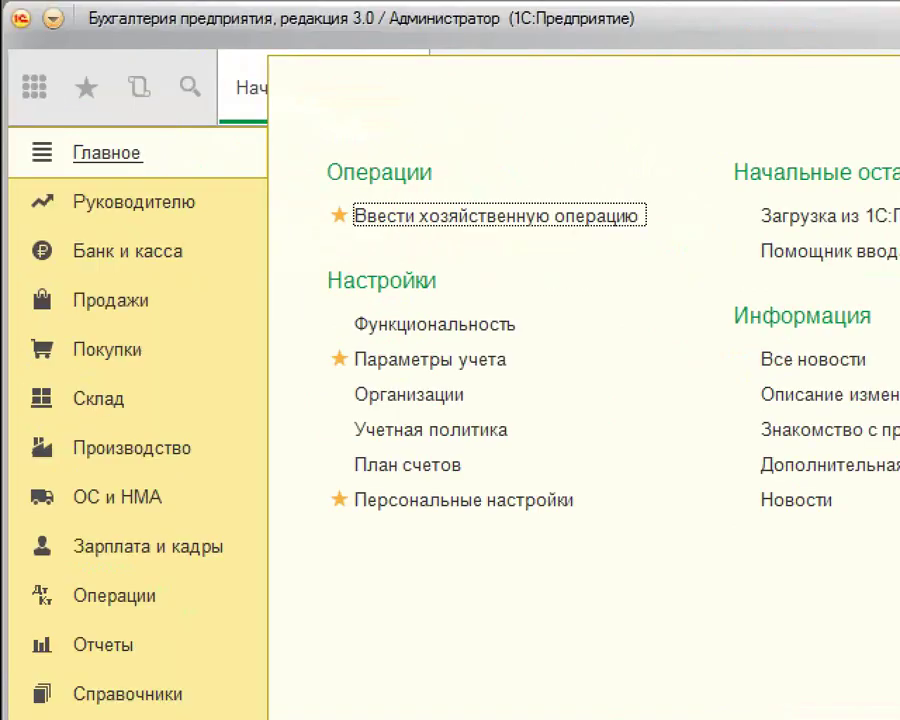
mouse_move(278, 126)
left_mouse_down()
mouse_move(632, 250)
mouse_move(656, 248)
left_mouse_up()
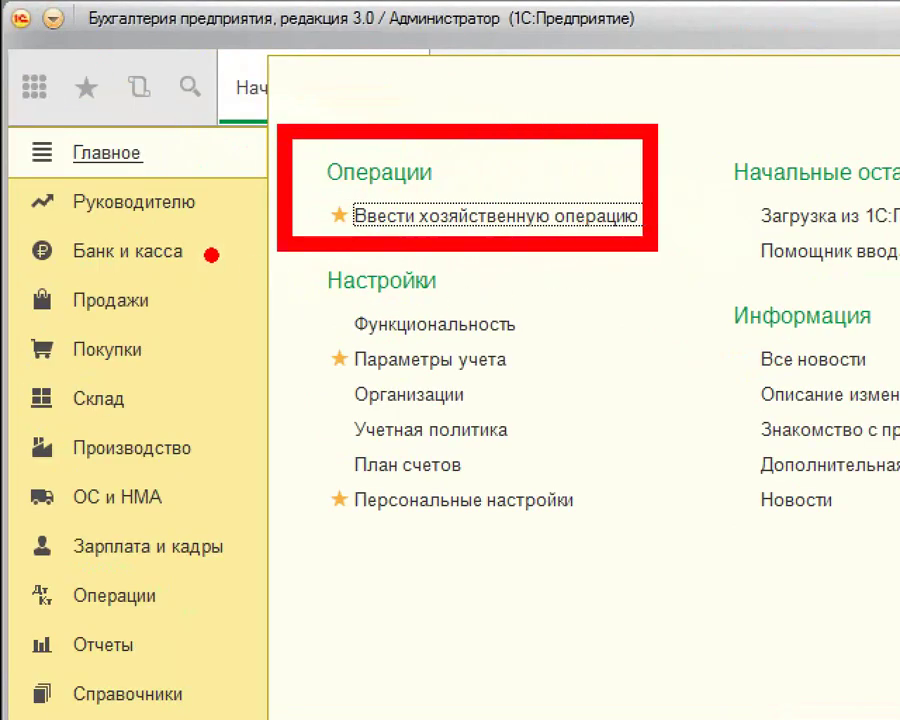
mouse_move(211, 255)
left_mouse_down()
mouse_move(583, 552)
mouse_move(620, 570)
left_mouse_up()
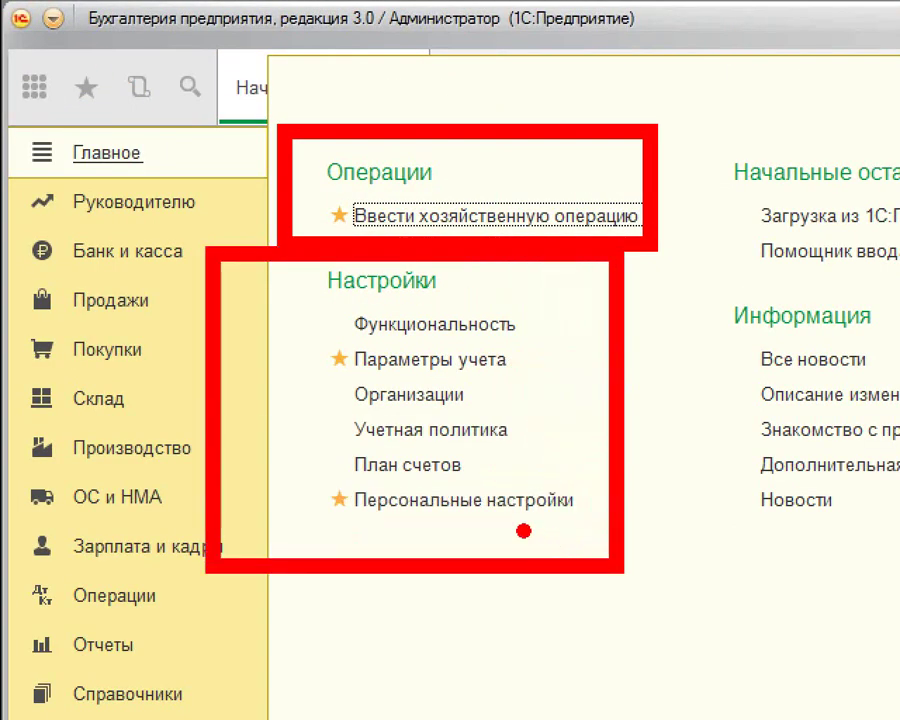
left_click_drag(270, 300, 333, 292)
left_click_drag(270, 331, 327, 328)
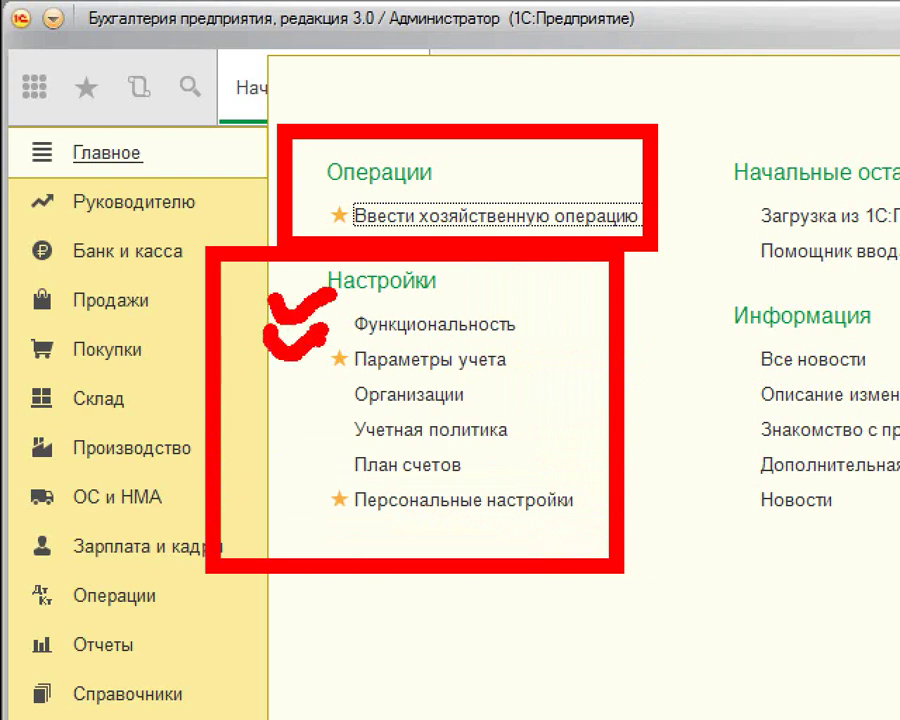
left_click_drag(288, 380, 335, 357)
mouse_move(340, 408)
left_mouse_down()
mouse_move(470, 421)
mouse_move(460, 370)
mouse_move(515, 355)
left_mouse_up()
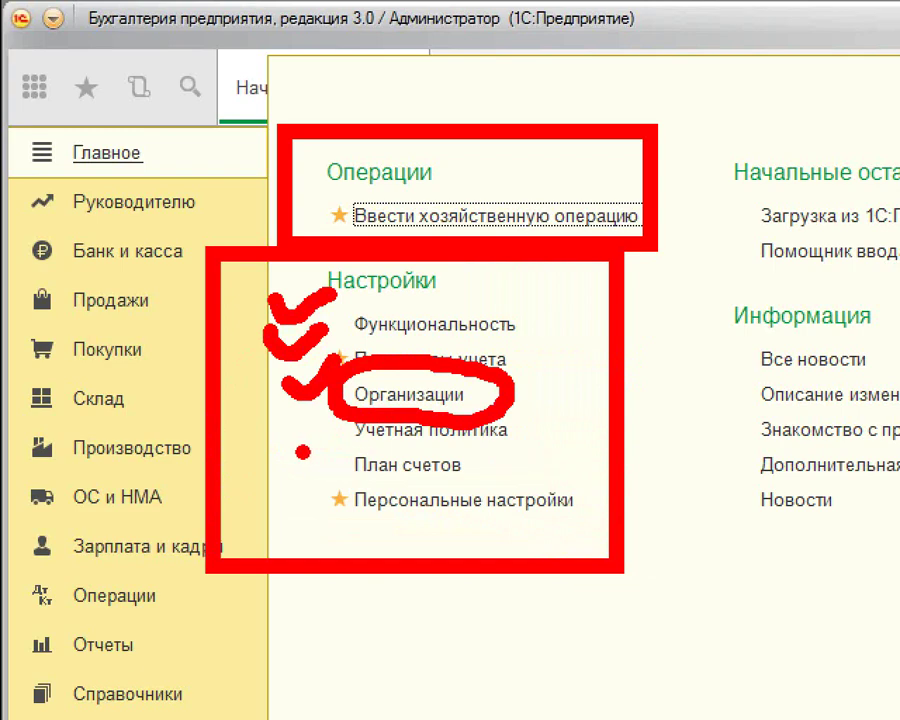
left_click_drag(301, 448, 568, 462)
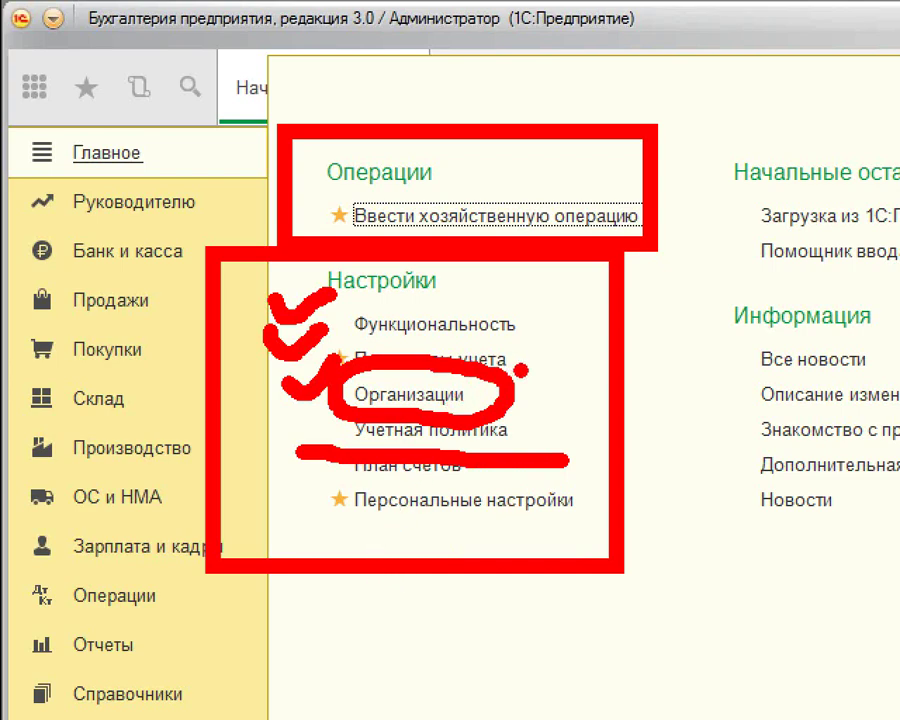
key("Escape")
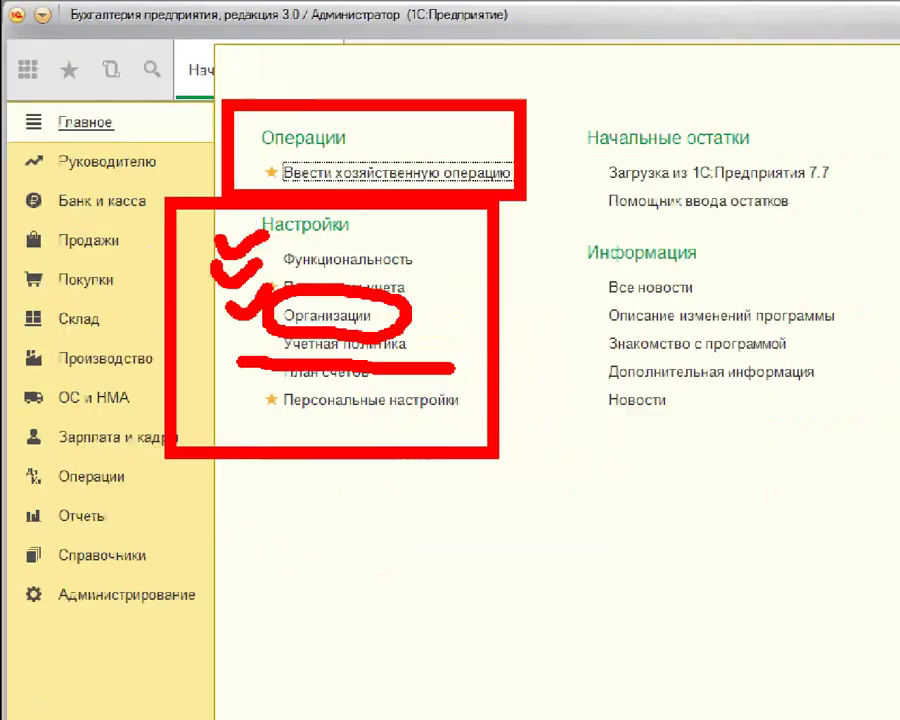
key("ctrl+1")
left_click(165, 113)
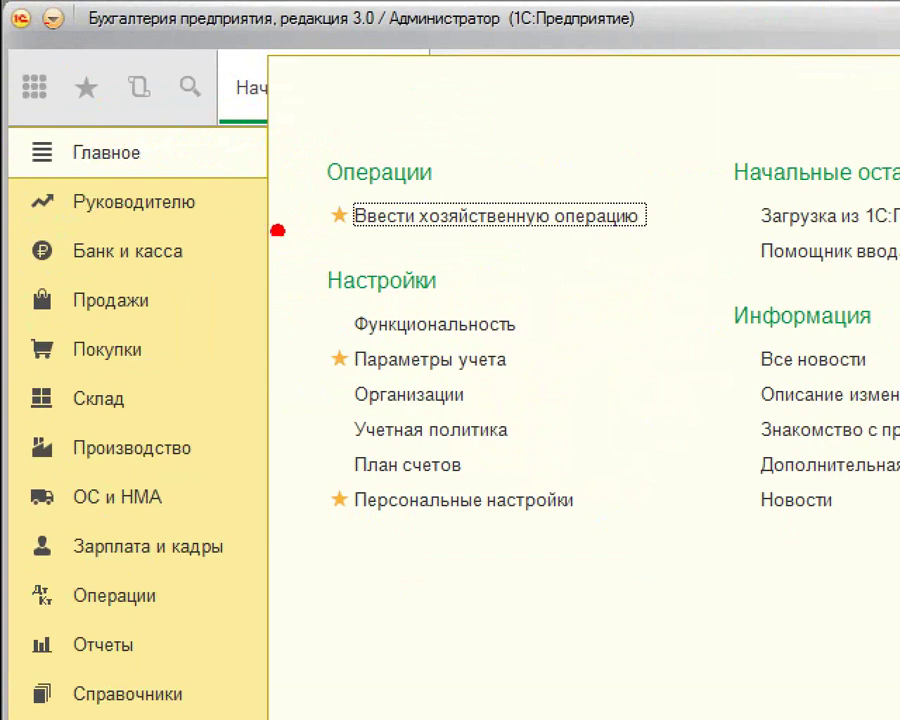
left_click_drag(144, 121, 340, 267)
left_click_drag(202, 286, 227, 255)
left_click_drag(455, 510, 592, 302)
left_click_drag(271, 567, 470, 276)
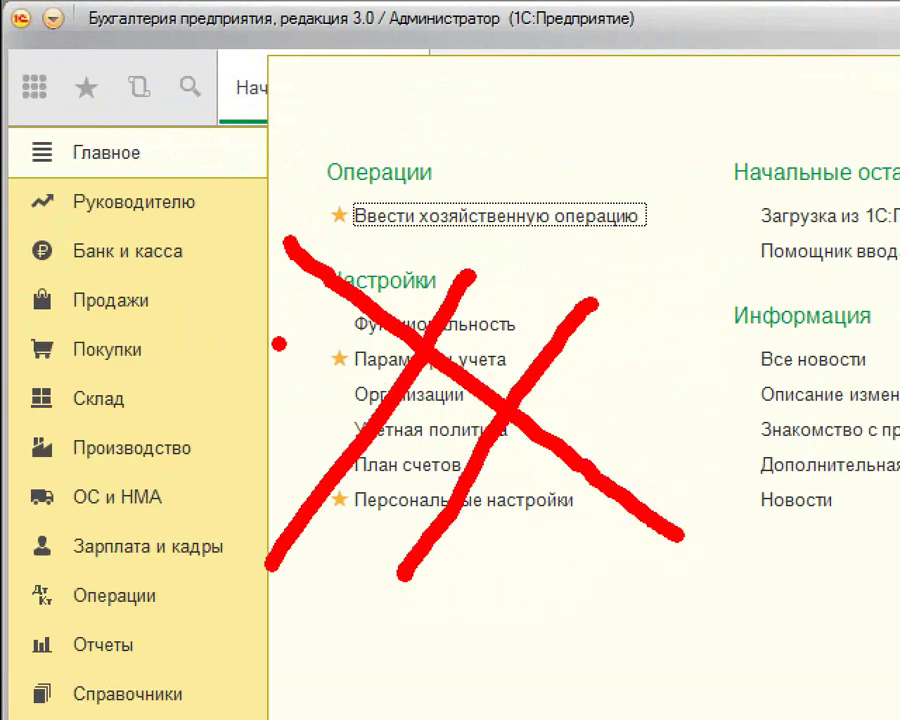
left_click_drag(207, 318, 522, 562)
left_click_drag(665, 350, 470, 660)
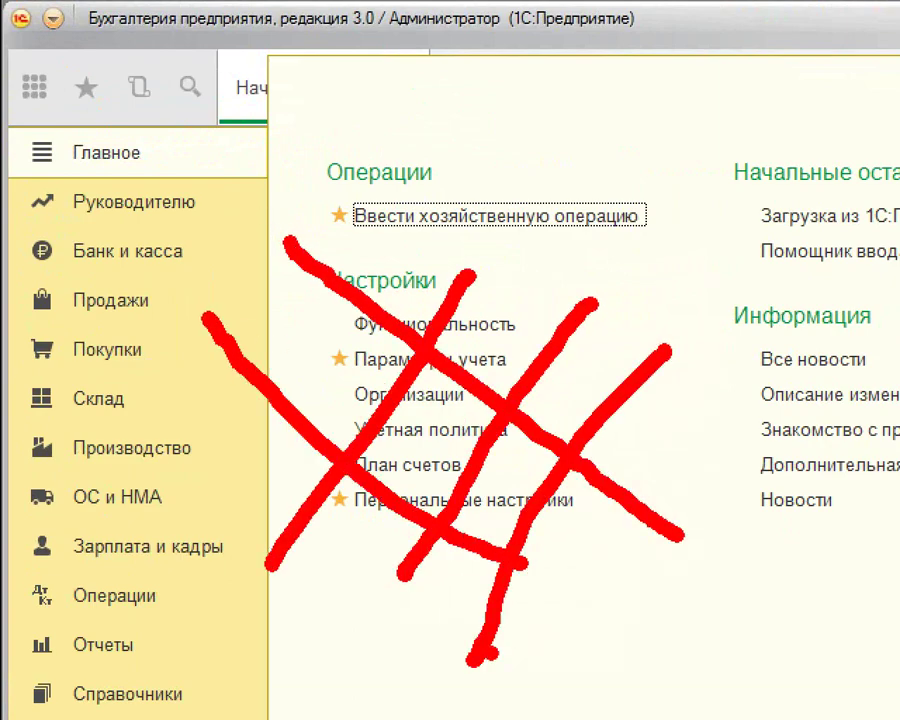
mouse_move(3, 182)
left_mouse_down()
mouse_move(263, 100)
mouse_move(8, 98)
mouse_move(4, 126)
left_mouse_up()
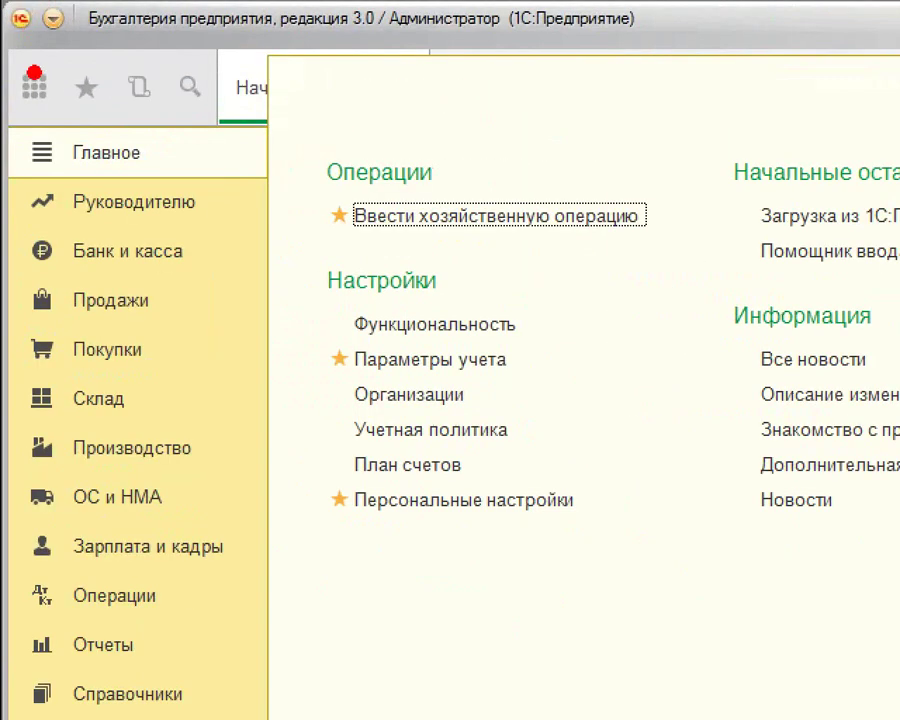
left_click_drag(8, 123, 208, 184)
mouse_move(355, 32)
left_mouse_down()
mouse_move(333, 116)
mouse_move(388, 108)
left_mouse_up()
left_click_drag(434, 62, 440, 130)
left_click_drag(486, 58, 490, 126)
left_click_drag(535, 48, 542, 126)
left_click_drag(570, 110, 576, 134)
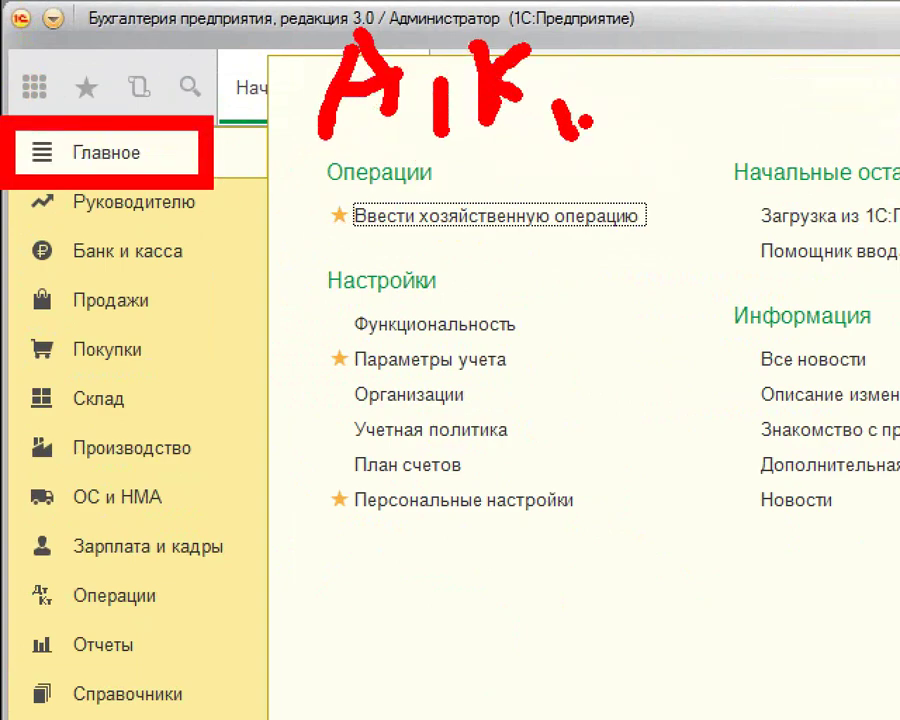
mouse_move(616, 42)
left_mouse_down()
mouse_move(624, 118)
mouse_move(680, 146)
left_mouse_up()
mouse_move(712, 104)
left_mouse_down()
mouse_move(750, 30)
mouse_move(745, 105)
left_mouse_up()
left_click_drag(772, 112, 778, 145)
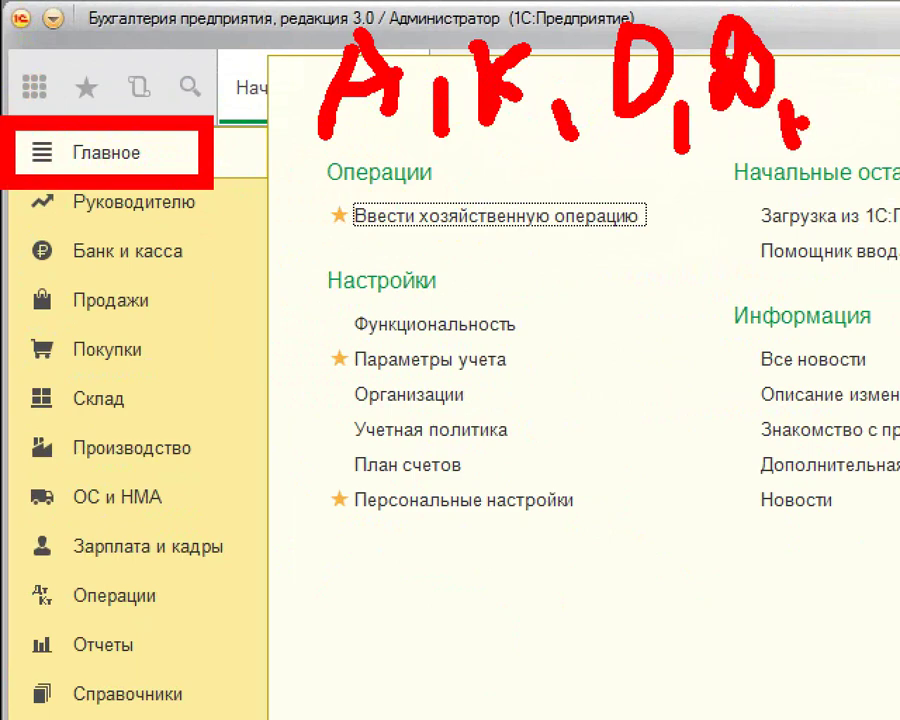
mouse_move(818, 40)
left_mouse_down()
mouse_move(822, 128)
mouse_move(822, 78)
left_mouse_up()
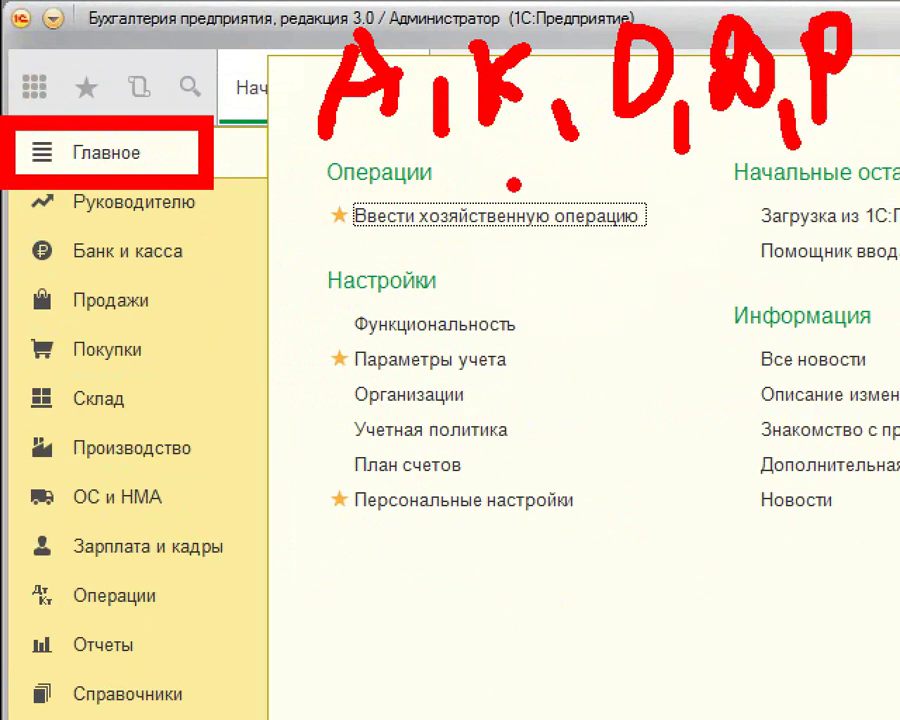
left_click_drag(570, 122, 584, 164)
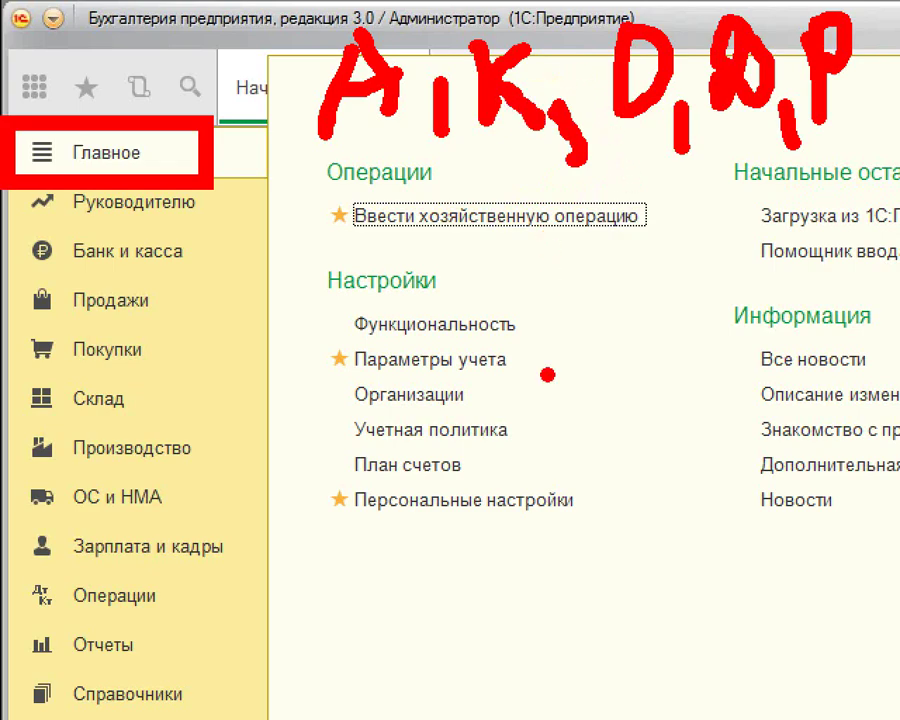
Open План счетов from the Главное section and examine the subaccounts of account 10 Материалы.
mouse_move(333, 433)
left_mouse_down()
mouse_move(592, 480)
mouse_move(285, 440)
left_mouse_up()
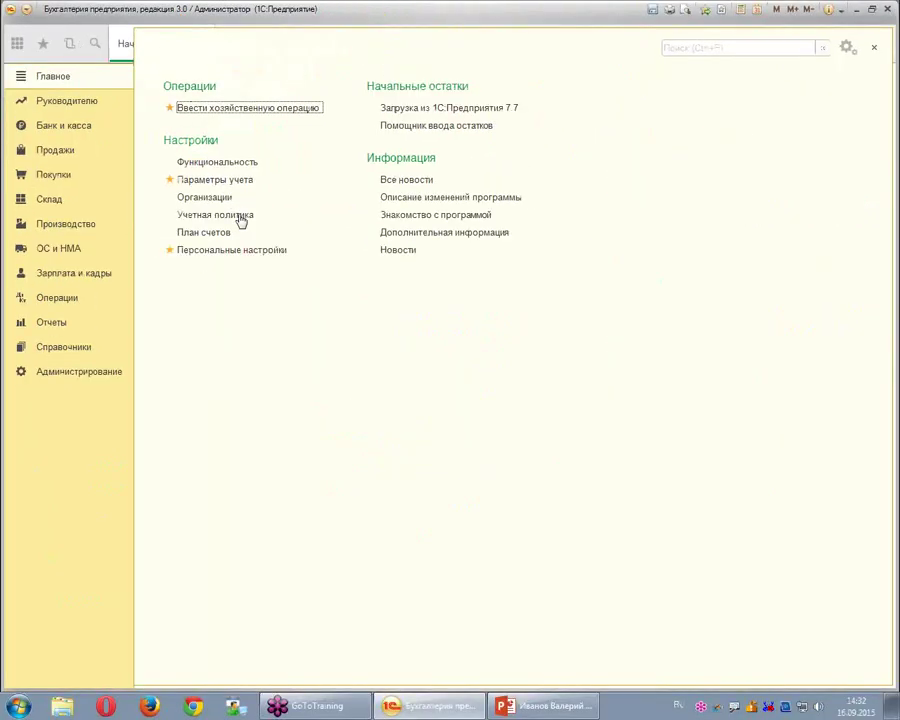
left_click(420, 465)
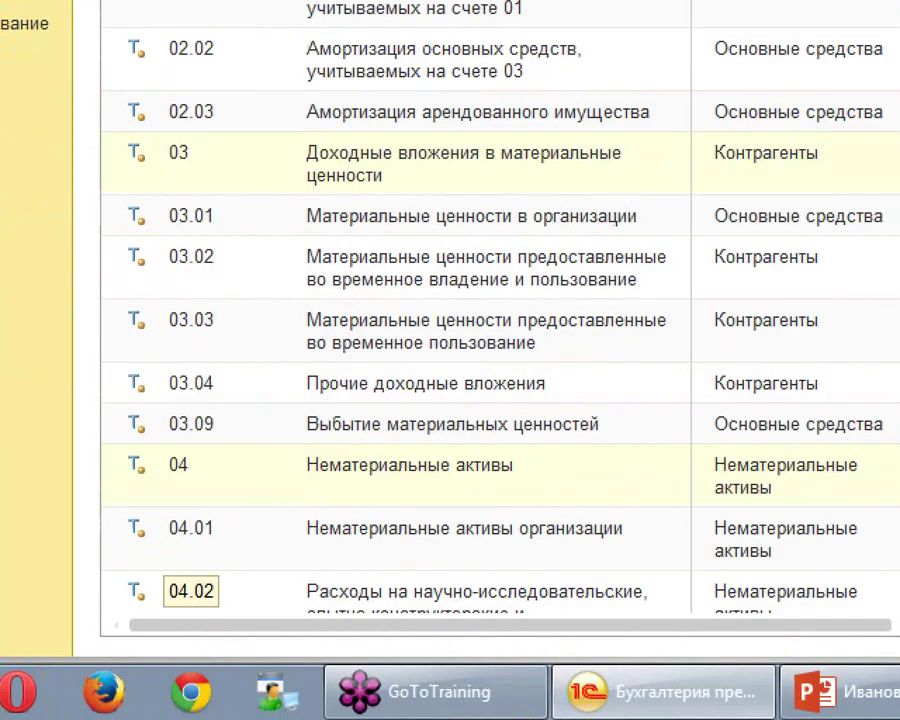
scroll(293, 540, "down", 3)
scroll(305, 510, "down", 15)
scroll(310, 505, "up", 3)
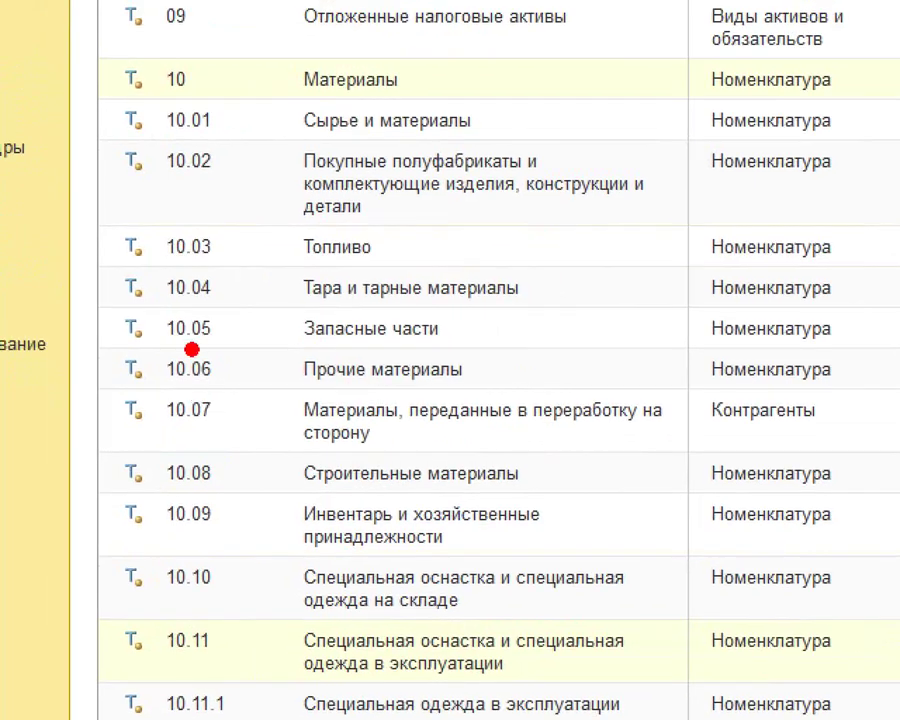
left_click_drag(226, 100, 288, 99)
mouse_move(222, 166)
left_mouse_down()
mouse_move(238, 200)
mouse_move(290, 160)
left_mouse_up()
left_click_drag(226, 238, 284, 227)
mouse_move(237, 292)
left_mouse_down()
mouse_move(240, 320)
mouse_move(288, 296)
left_mouse_up()
mouse_move(237, 352)
left_mouse_down()
mouse_move(240, 362)
mouse_move(290, 340)
left_mouse_up()
mouse_move(232, 405)
left_mouse_down()
mouse_move(248, 435)
mouse_move(278, 405)
left_mouse_up()
left_click_drag(222, 463, 270, 487)
left_click_drag(237, 569, 310, 575)
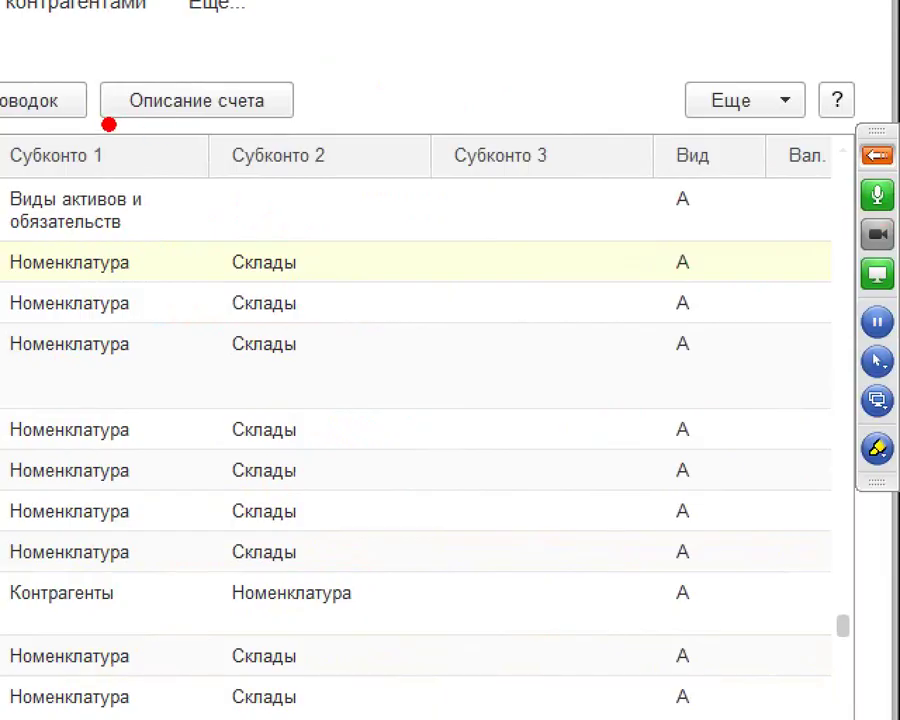
Examine the Субконто 1, 2 and 3 columns and the Номенклатура analytics for the account 10 subaccounts.
mouse_move(4, 117)
left_mouse_down()
mouse_move(150, 184)
mouse_move(678, 192)
left_mouse_up()
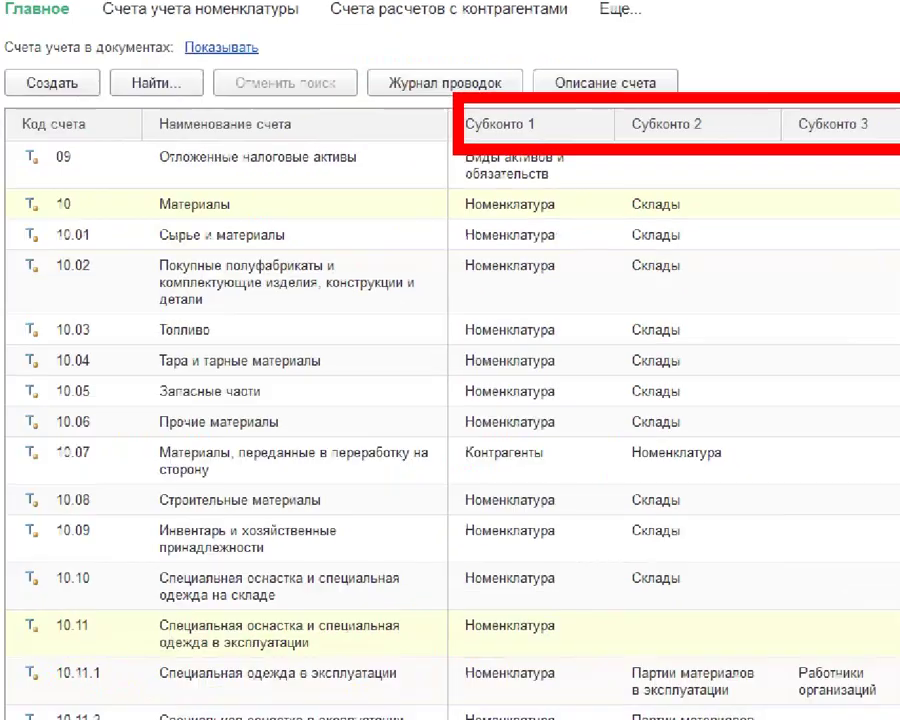
mouse_move(92, 88)
left_mouse_down()
mouse_move(10, 342)
mouse_move(128, 290)
mouse_move(122, 130)
left_mouse_up()
mouse_move(350, 200)
left_mouse_down()
mouse_move(177, 187)
mouse_move(210, 610)
mouse_move(318, 186)
left_mouse_up()
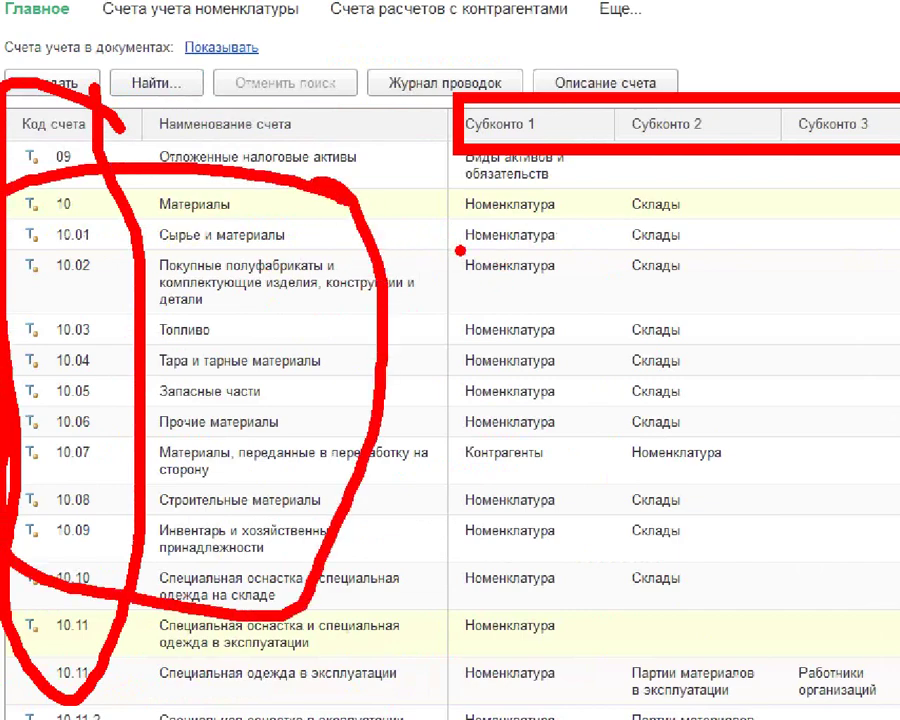
left_click_drag(553, 232, 596, 238)
left_click(565, 269)
mouse_move(556, 250)
left_mouse_down()
mouse_move(600, 254)
mouse_move(597, 306)
left_mouse_up()
left_click(537, 335)
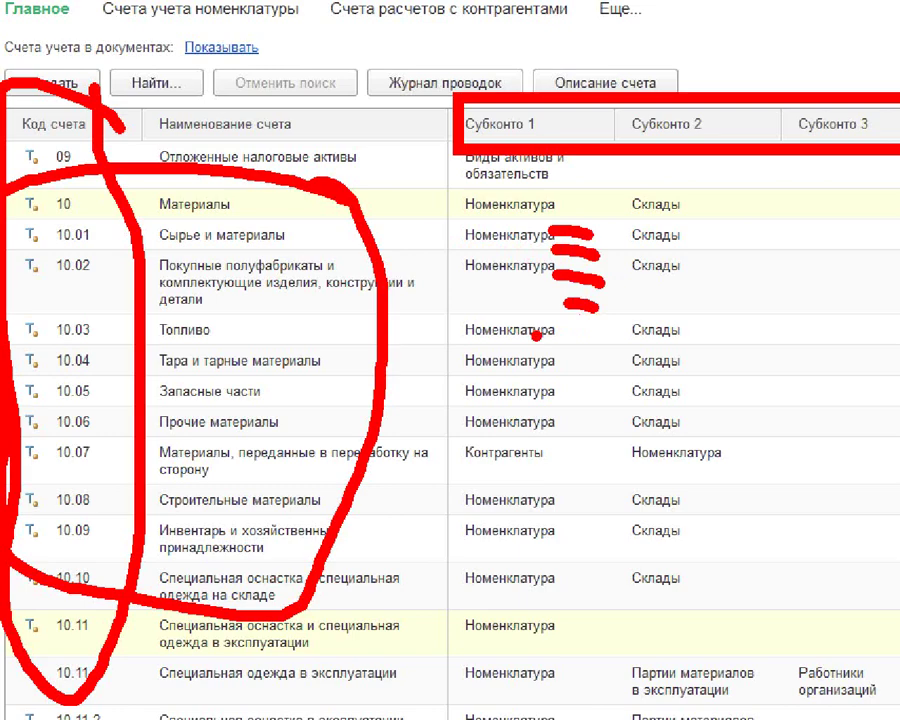
Check the Склады analytics under Субконто 2 for the account 10 subaccounts, and close the chart of accounts.
mouse_move(690, 226)
left_mouse_down()
mouse_move(700, 238)
mouse_move(736, 212)
left_mouse_up()
left_click_drag(690, 256, 738, 245)
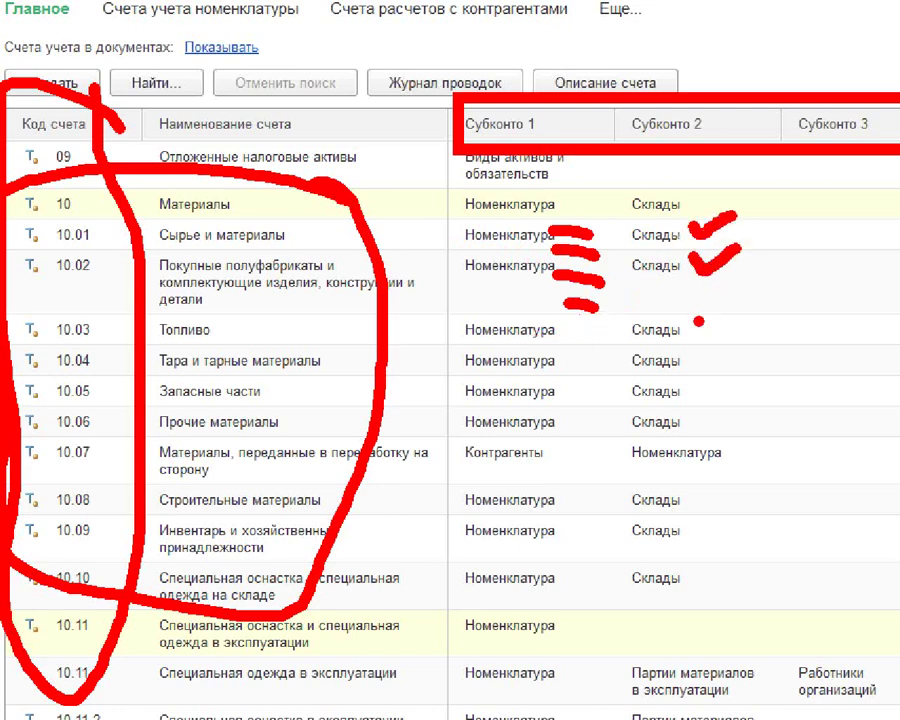
left_click_drag(698, 321, 738, 300)
left_click_drag(708, 346, 750, 347)
left_click_drag(706, 384, 740, 390)
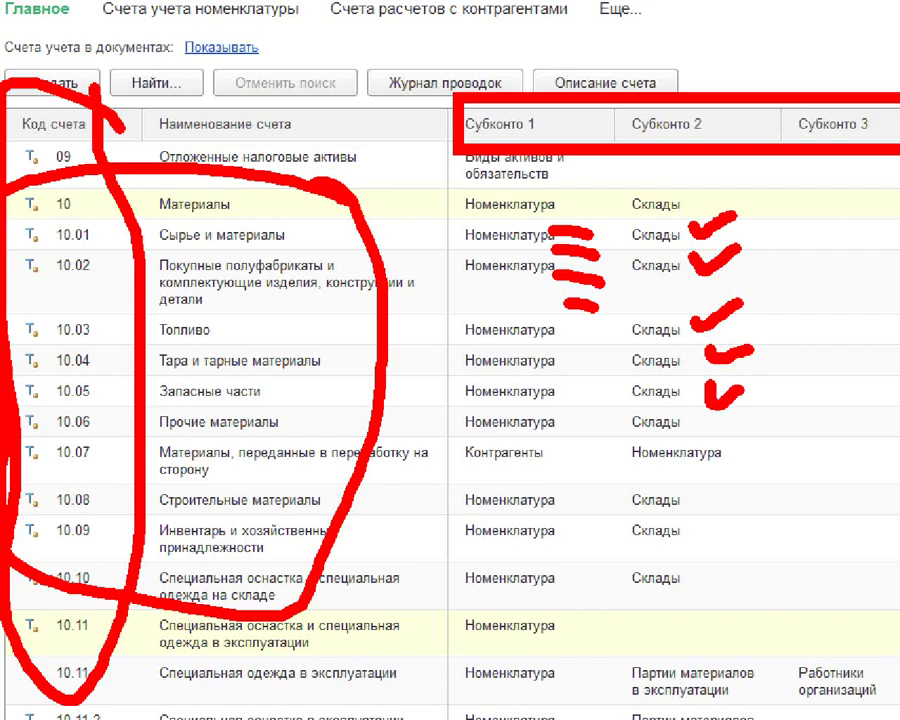
key("Escape")
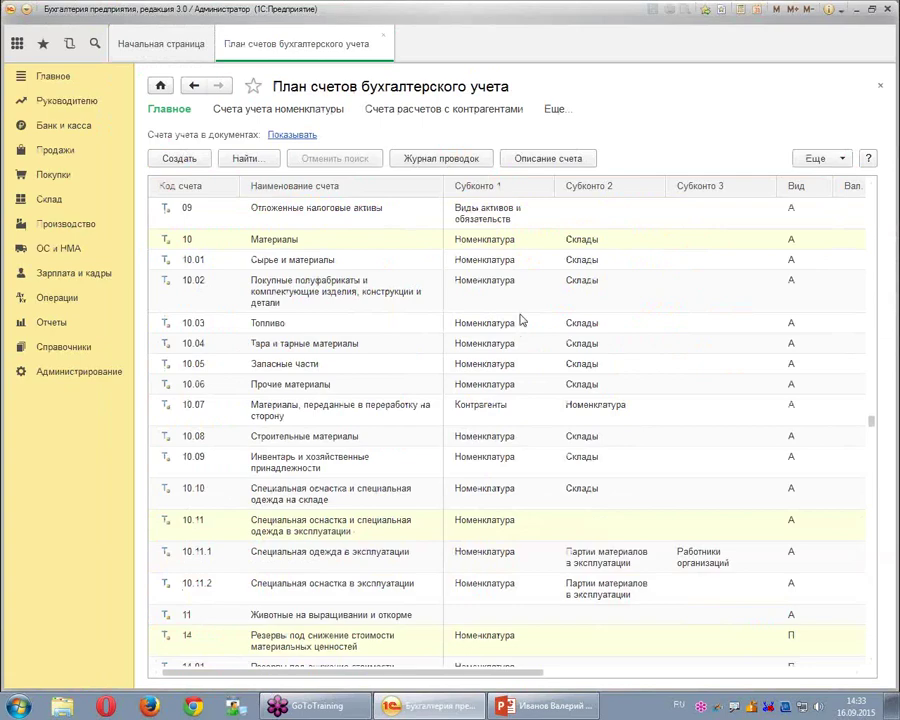
left_click(880, 88)
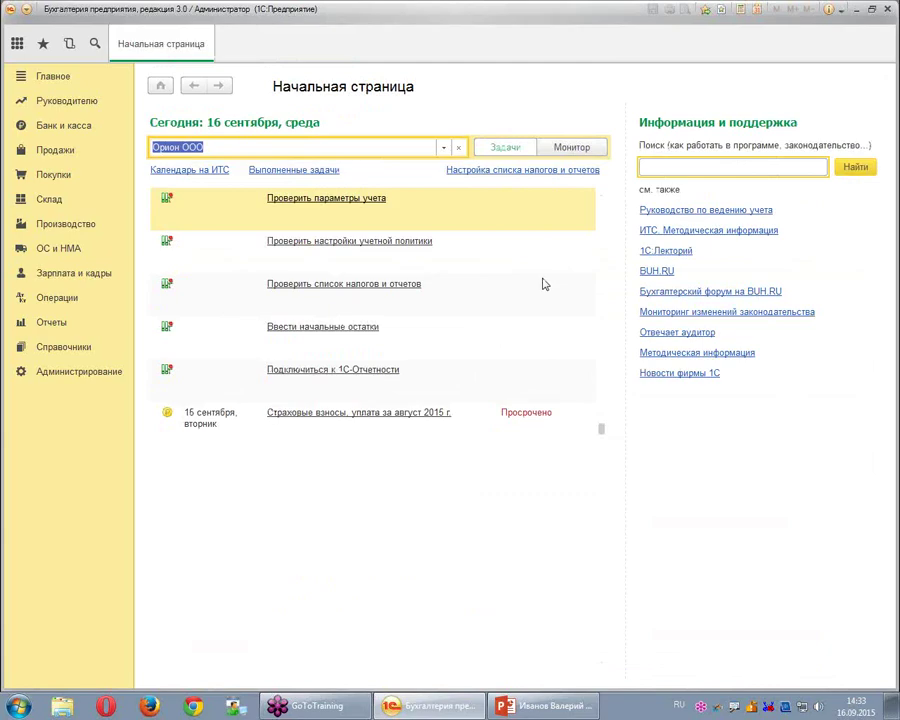
Open the Корреспонденции счетов form through Ввести хозяйственную операцию in the Главное section.
left_click(55, 77)
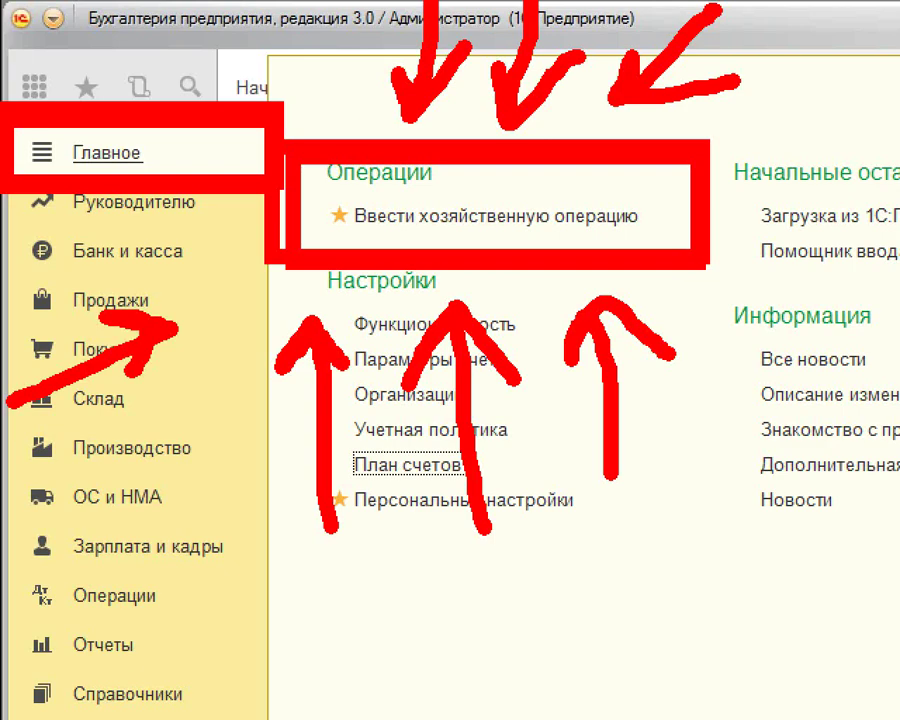
left_click_drag(898, 92, 706, 205)
left_click_drag(706, 205, 858, 172)
mouse_move(828, 434)
left_mouse_down()
mouse_move(775, 300)
mouse_move(750, 278)
left_mouse_up()
left_click_drag(750, 278, 808, 300)
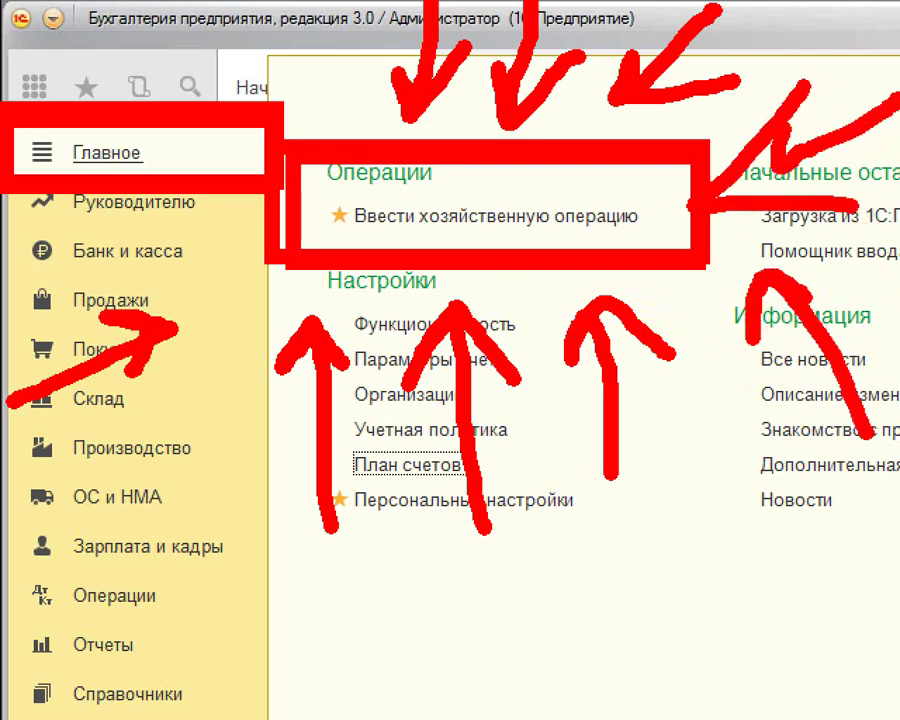
left_click(518, 214)
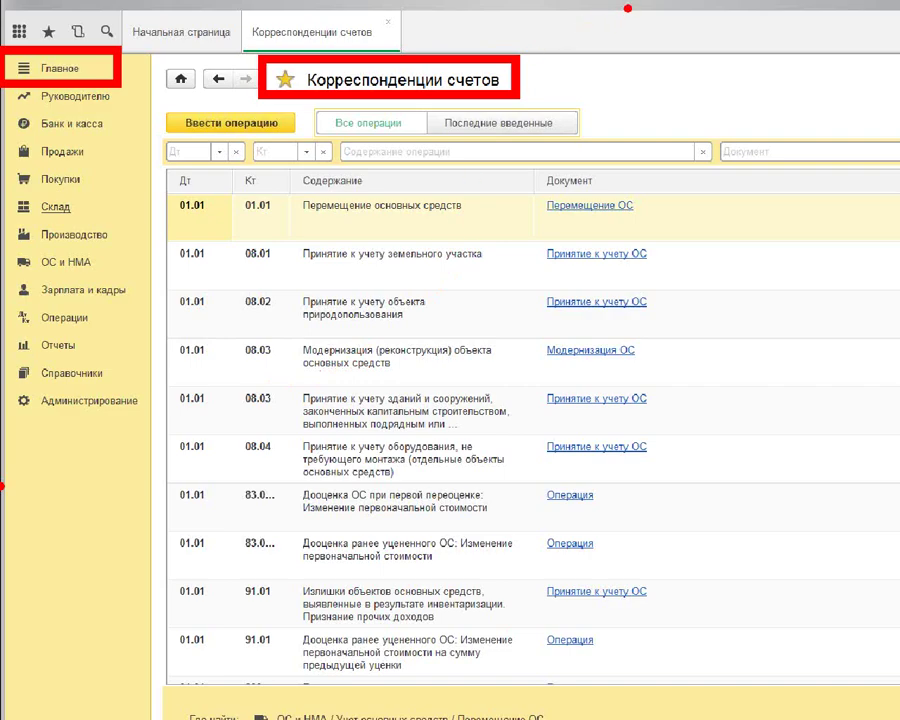
Examine the Корреспонденции счетов form, with its filters and the list of operations by Дт, Кт, Содержание and Документ.
mouse_move(628, 6)
left_mouse_down()
mouse_move(615, 48)
mouse_move(630, 12)
mouse_move(622, 46)
mouse_move(708, 38)
mouse_move(736, 92)
mouse_move(765, 34)
mouse_move(790, 45)
mouse_move(888, 45)
left_mouse_up()
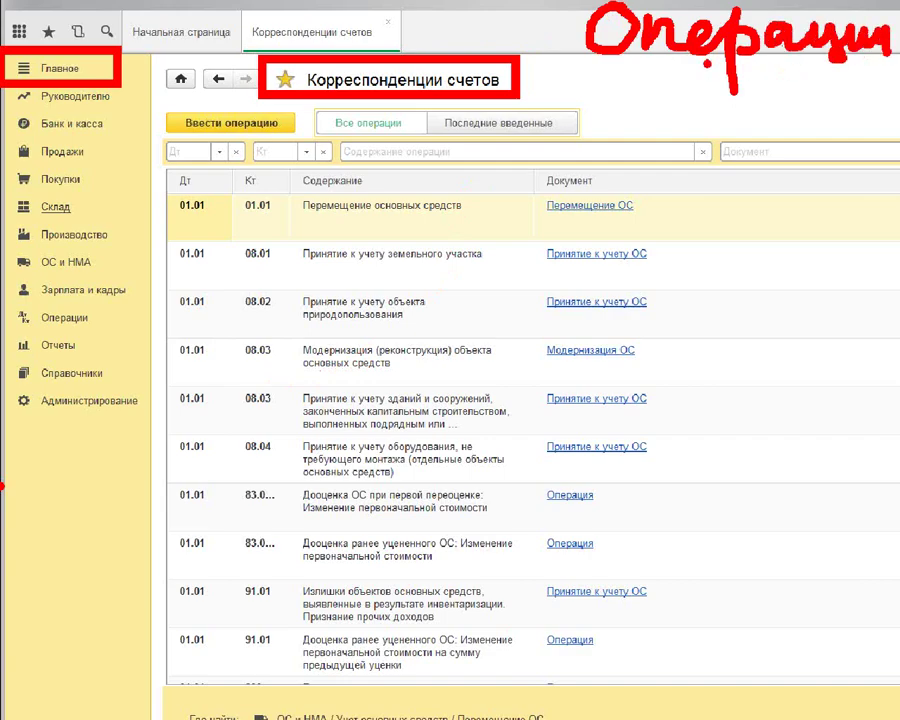
mouse_move(690, 52)
left_mouse_down()
mouse_move(660, 113)
mouse_move(650, 190)
mouse_move(695, 195)
mouse_move(720, 160)
mouse_move(780, 255)
left_mouse_up()
left_click_drag(798, 165, 893, 186)
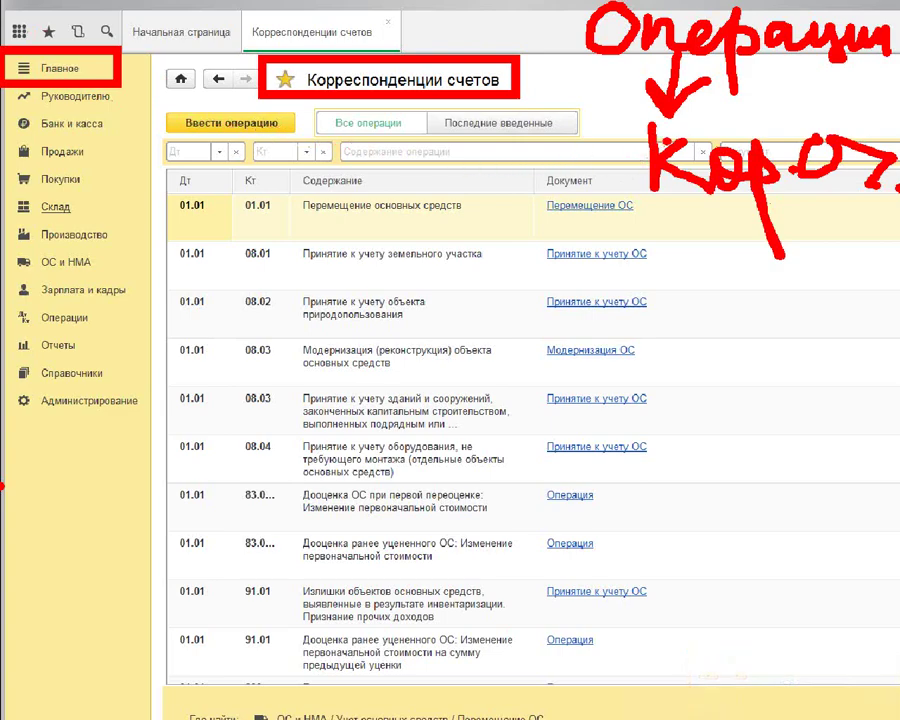
key("Escape")
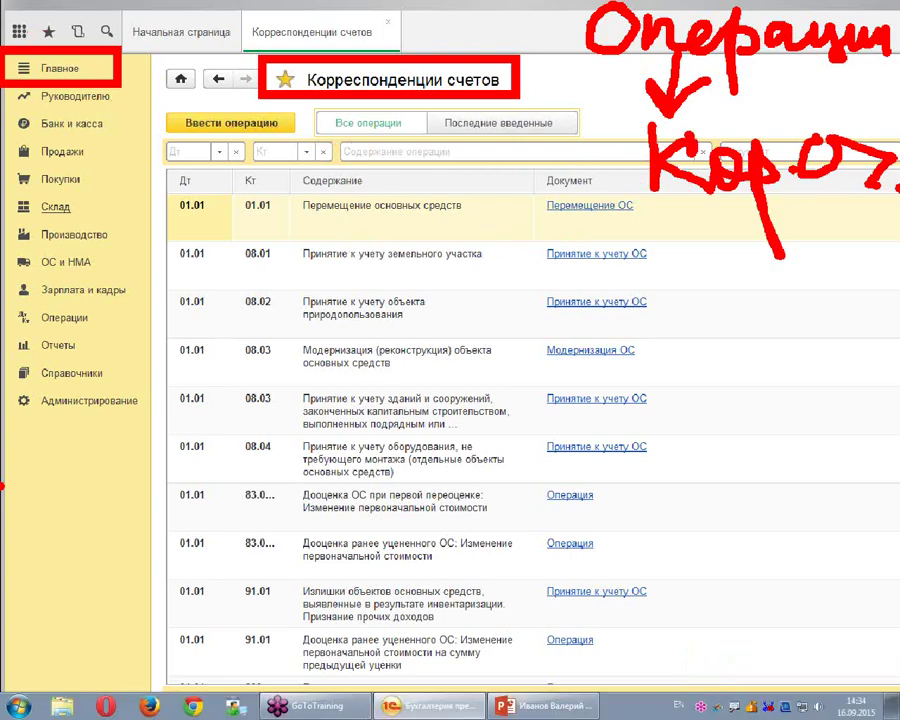
key("ctrl+1")
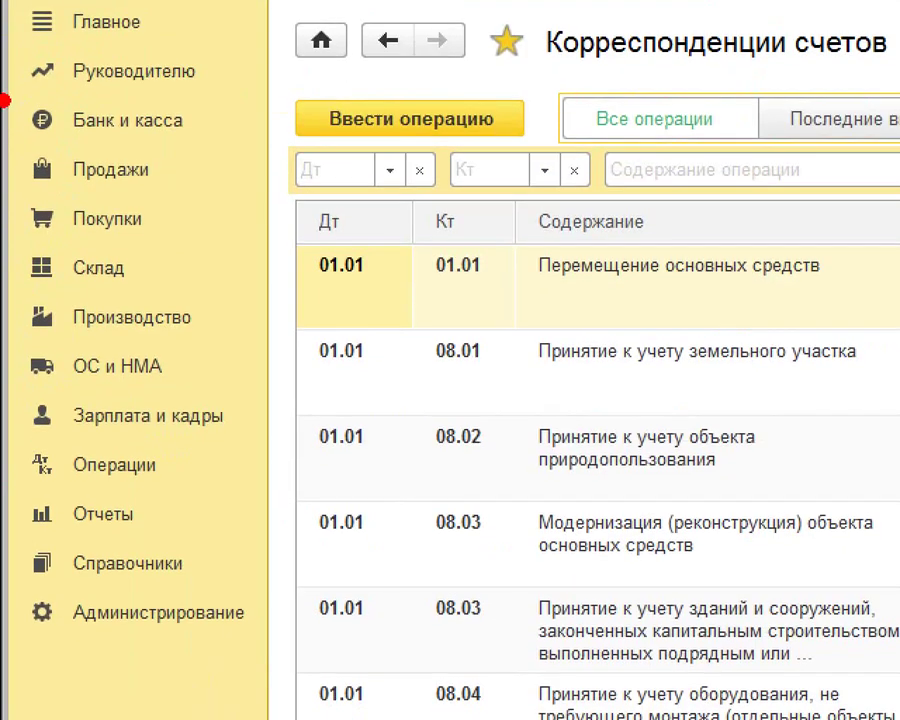
left_click_drag(2, 65, 102, 91)
scroll(336, 195, "down", 2)
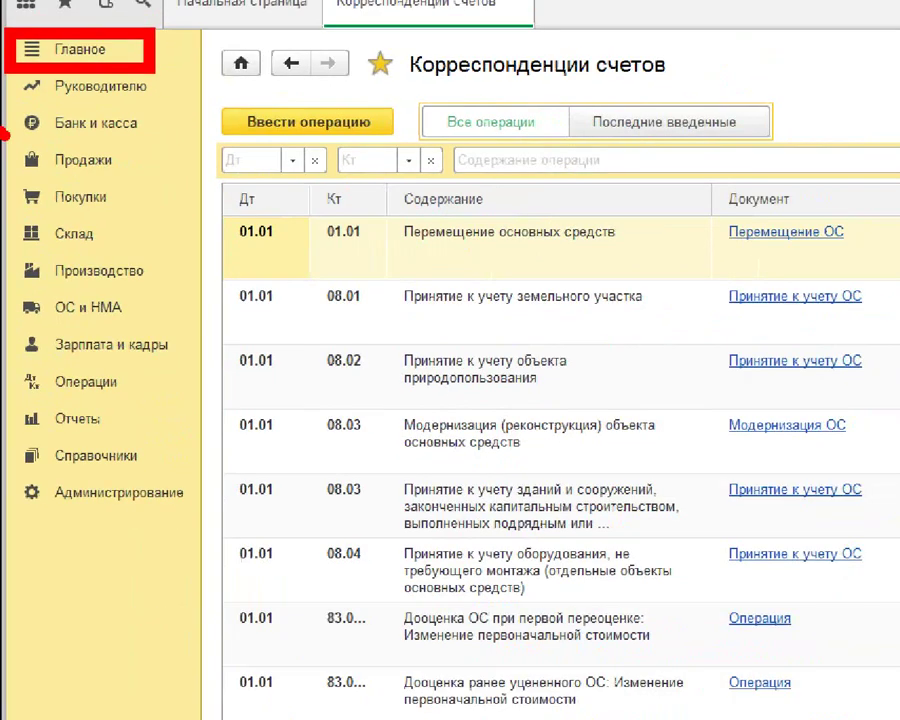
mouse_move(897, 58)
left_mouse_down()
mouse_move(225, 48)
mouse_move(290, 714)
mouse_move(888, 400)
mouse_move(893, 66)
left_mouse_up()
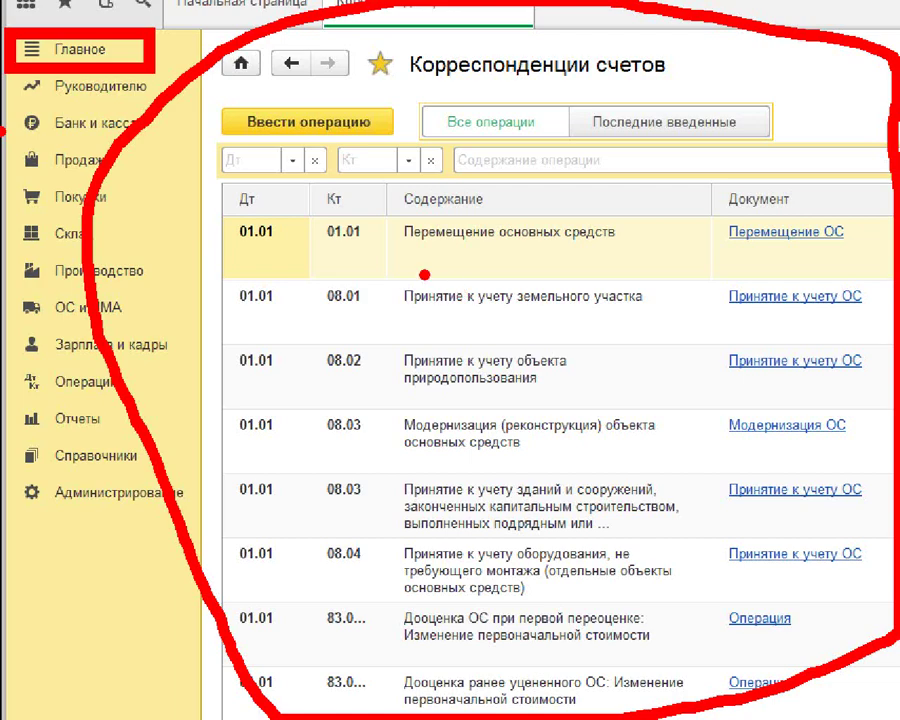
Examine the Дт and Кт filters and the documents offered for the account 01.01 operations, including Операция and Модернизация ОС.
left_click_drag(233, 184, 403, 184)
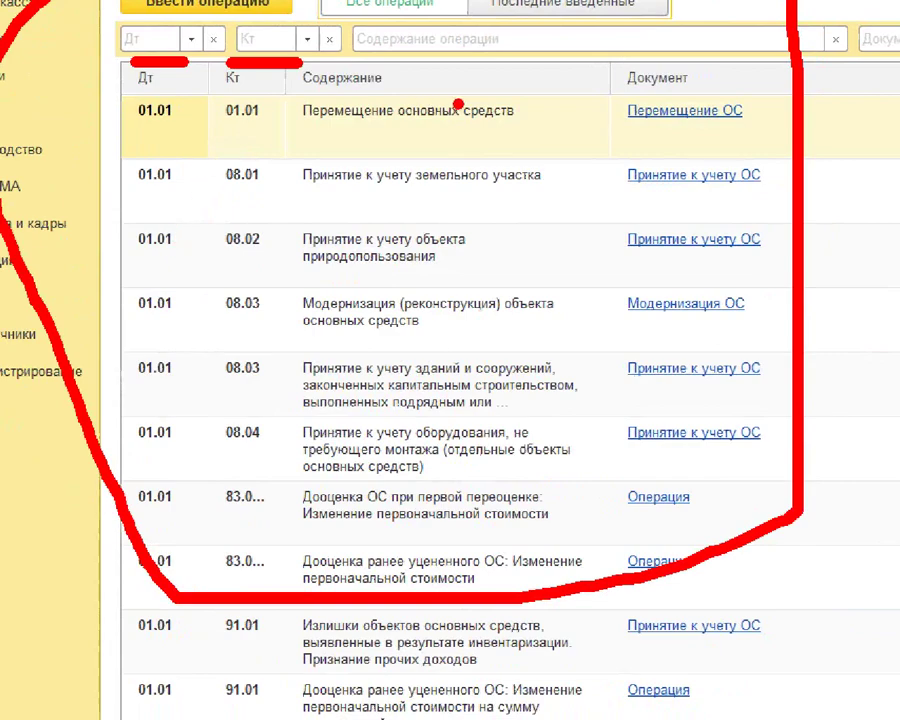
left_click_drag(570, 104, 617, 92)
left_click_drag(580, 170, 620, 153)
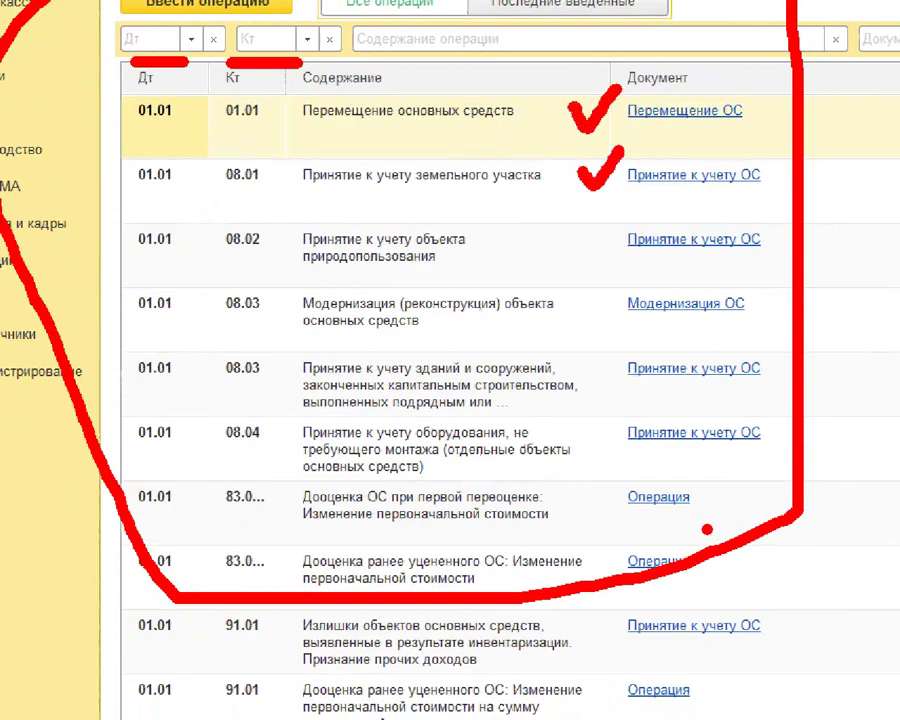
mouse_move(580, 524)
left_mouse_down()
mouse_move(704, 488)
mouse_move(700, 540)
mouse_move(735, 500)
mouse_move(550, 505)
mouse_move(600, 470)
left_mouse_up()
left_click_drag(145, 508, 197, 506)
mouse_move(278, 537)
left_mouse_down()
mouse_move(292, 505)
mouse_move(400, 472)
mouse_move(470, 508)
left_mouse_up()
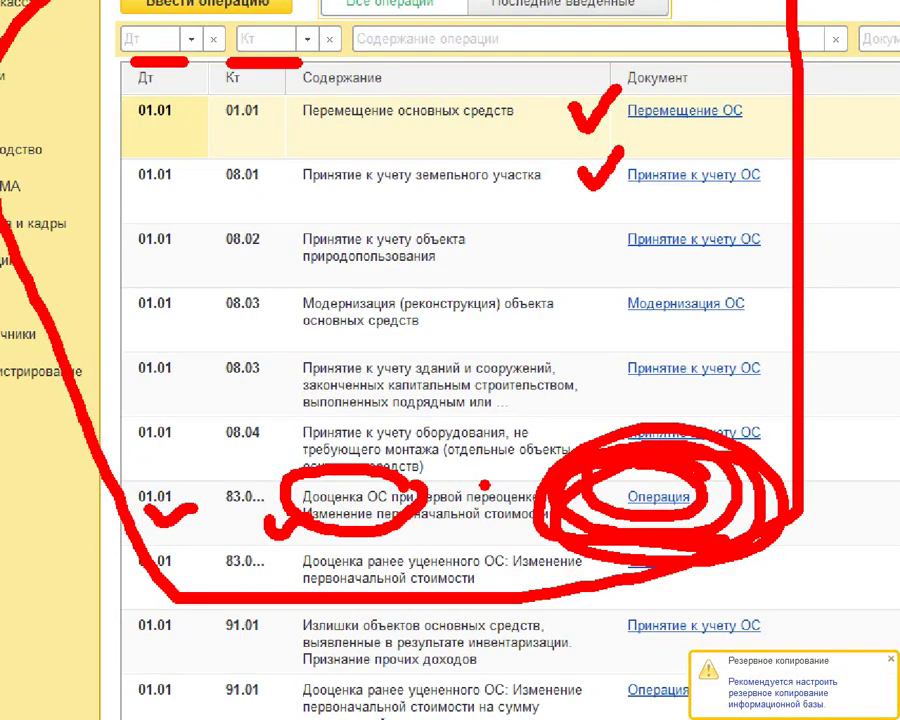
left_click_drag(657, 128, 833, 122)
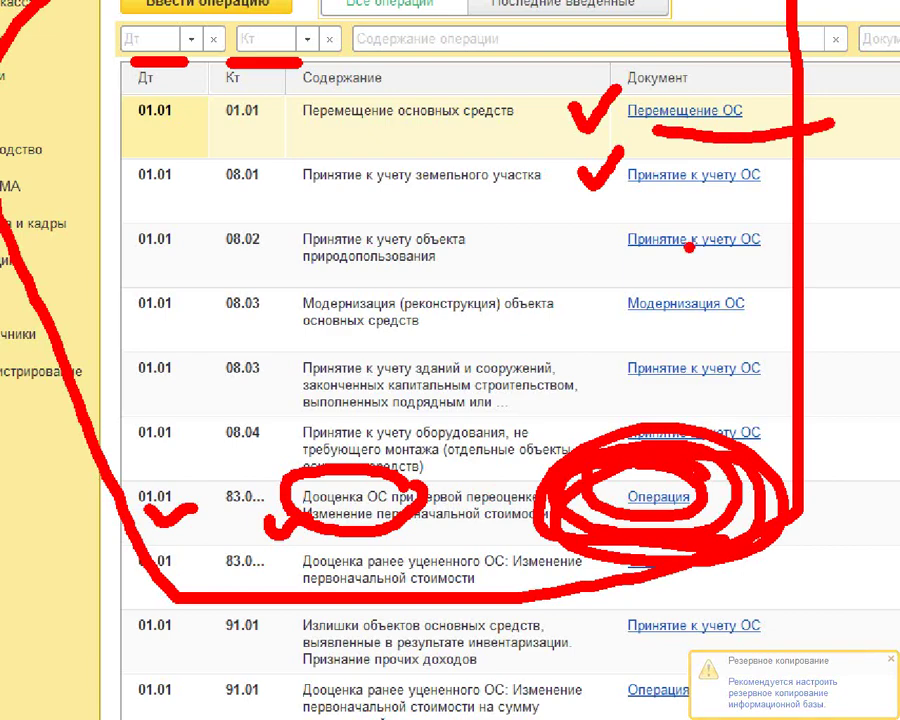
left_click_drag(607, 302, 620, 330)
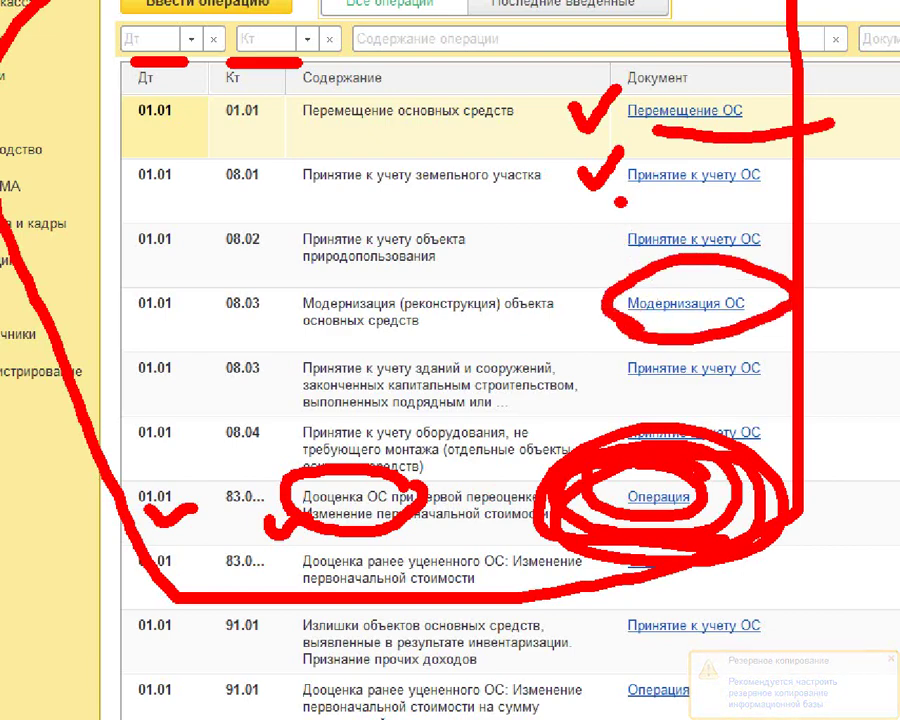
mouse_move(600, 160)
left_mouse_down()
mouse_move(760, 170)
mouse_move(585, 182)
left_mouse_up()
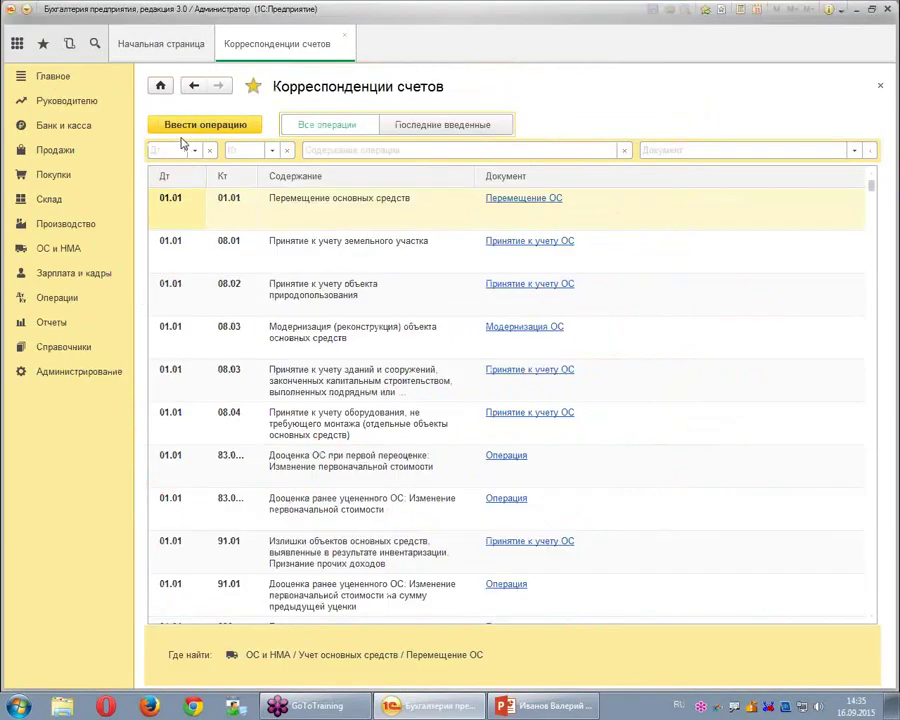
Filter the account correspondences by debit account 50 and go through to the rows with credit accounts 62.31 to 75.01.
left_click(150, 40)
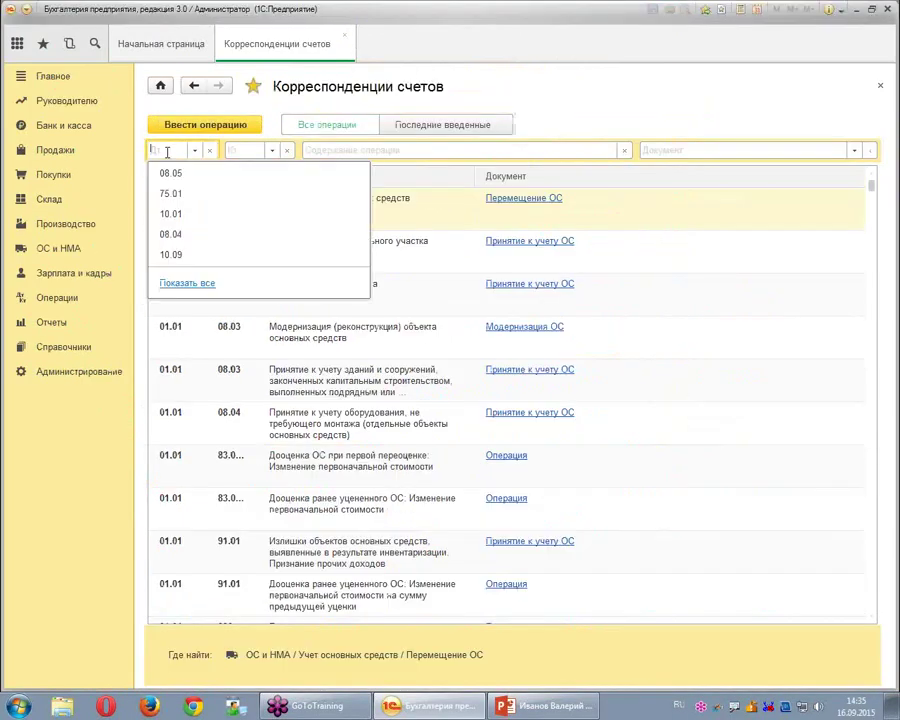
type("50")
key("Return")
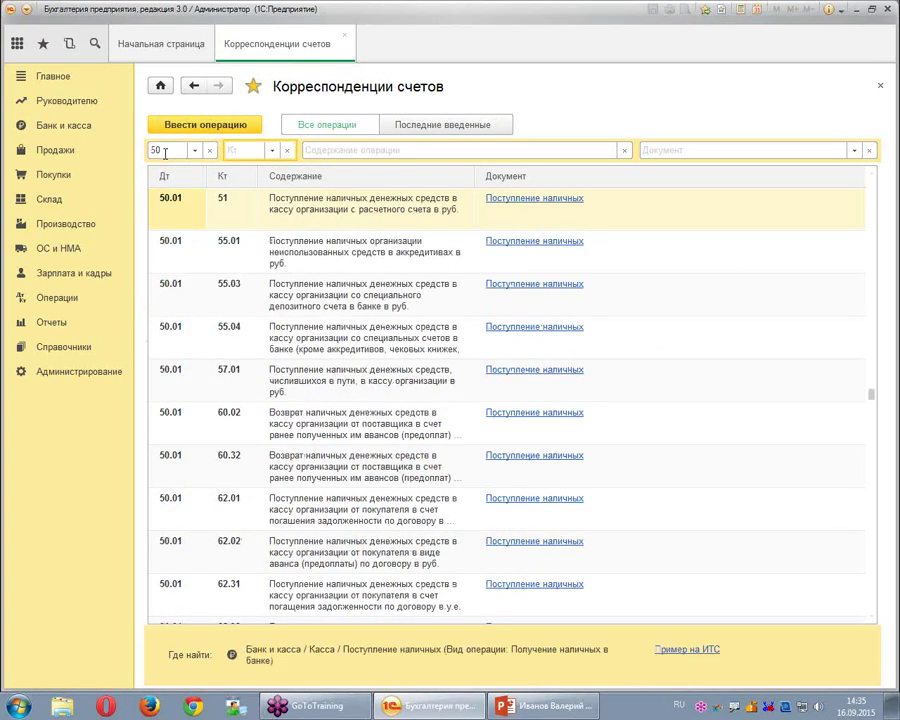
key("Tab")
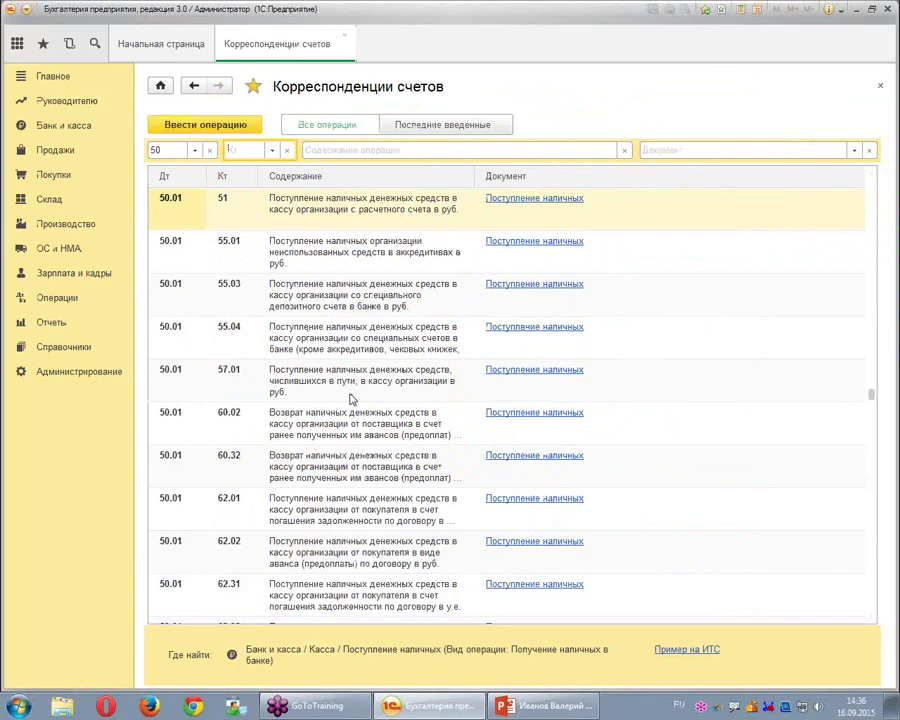
left_click(405, 630)
scroll(333, 385, "down", 3)
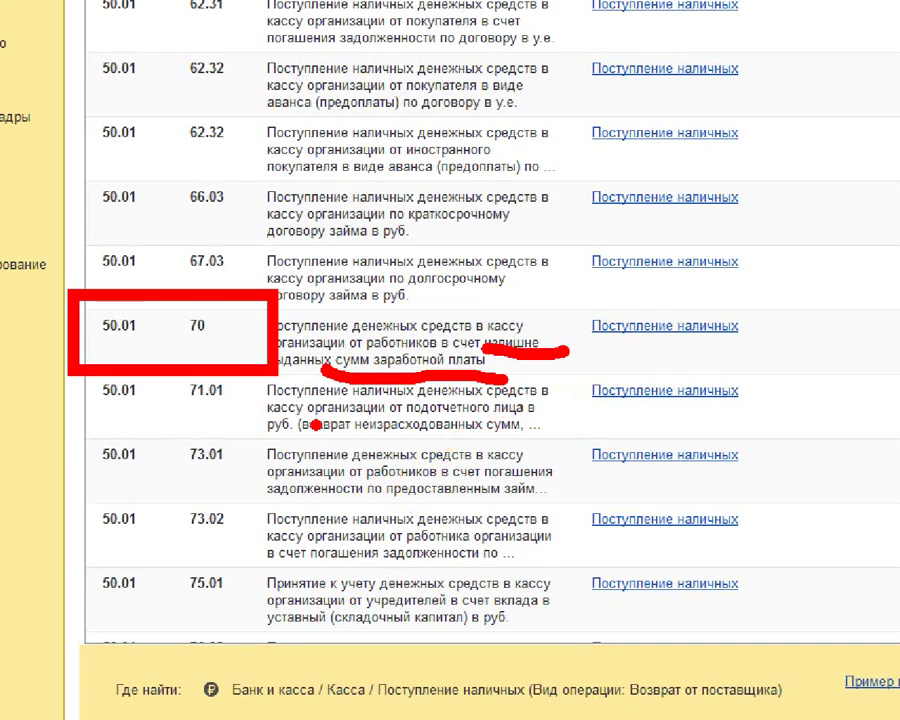
Examine the debit 50.01 correspondences with credit accounts 71.01, 73.01 and 73.02 and their Поступление наличных documents.
mouse_move(273, 431)
left_mouse_down()
mouse_move(181, 424)
mouse_move(268, 450)
left_mouse_up()
left_click(274, 487)
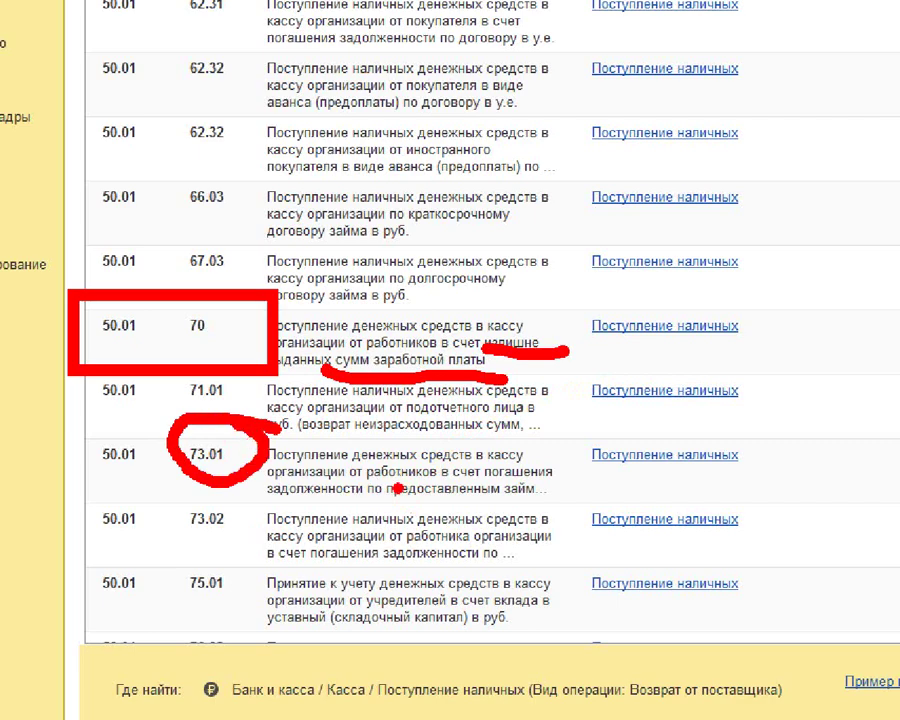
left_click_drag(370, 467, 537, 465)
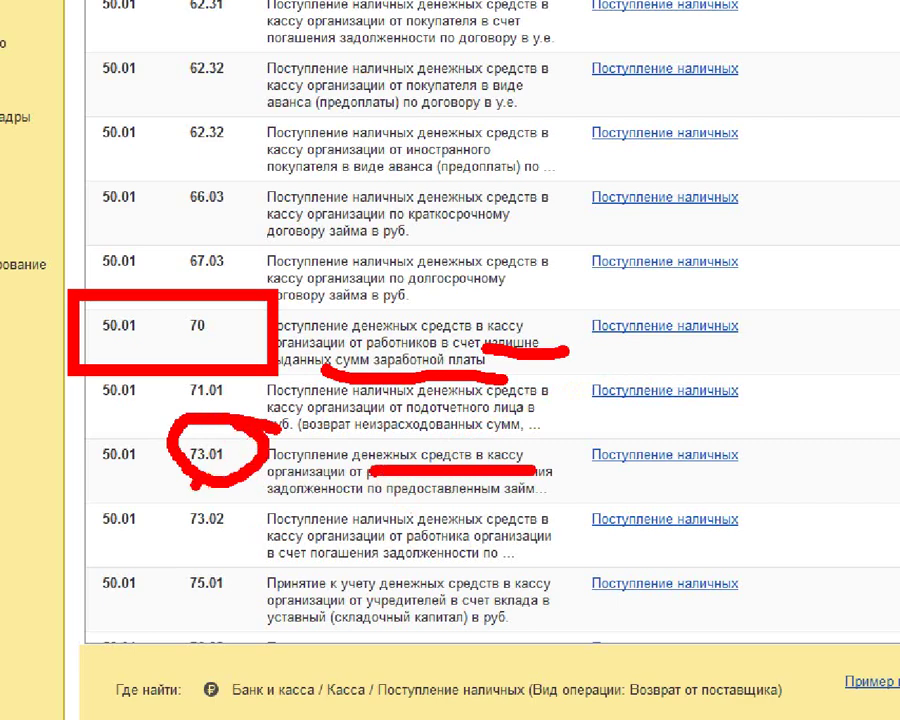
left_click_drag(245, 470, 85, 486)
left_click_drag(118, 470, 122, 497)
mouse_move(258, 514)
left_mouse_down()
mouse_move(245, 535)
mouse_move(108, 540)
left_mouse_up()
left_click_drag(152, 527, 160, 557)
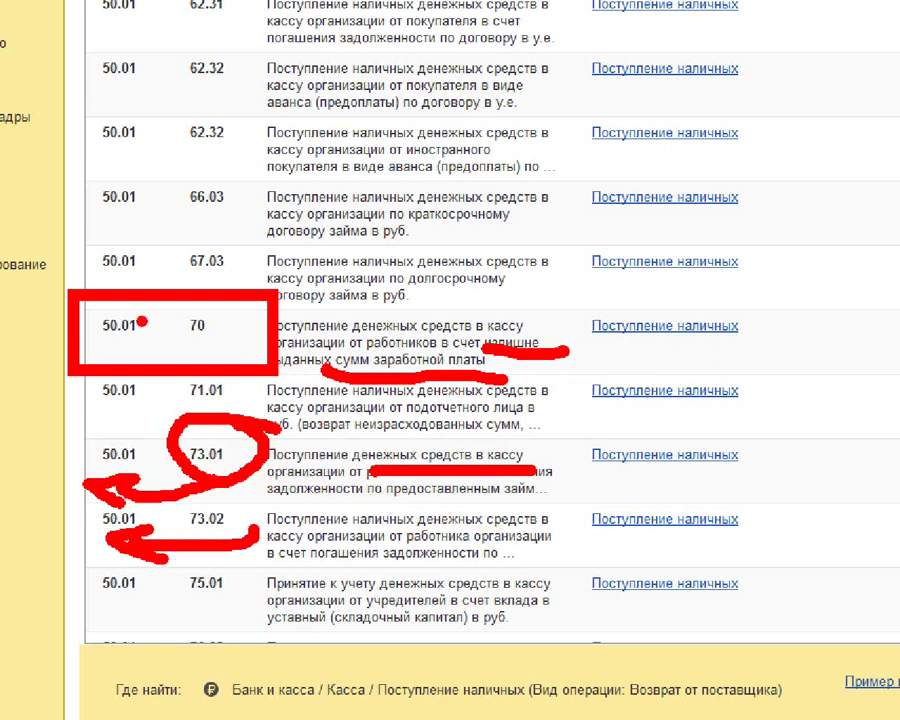
left_click_drag(566, 412, 666, 431)
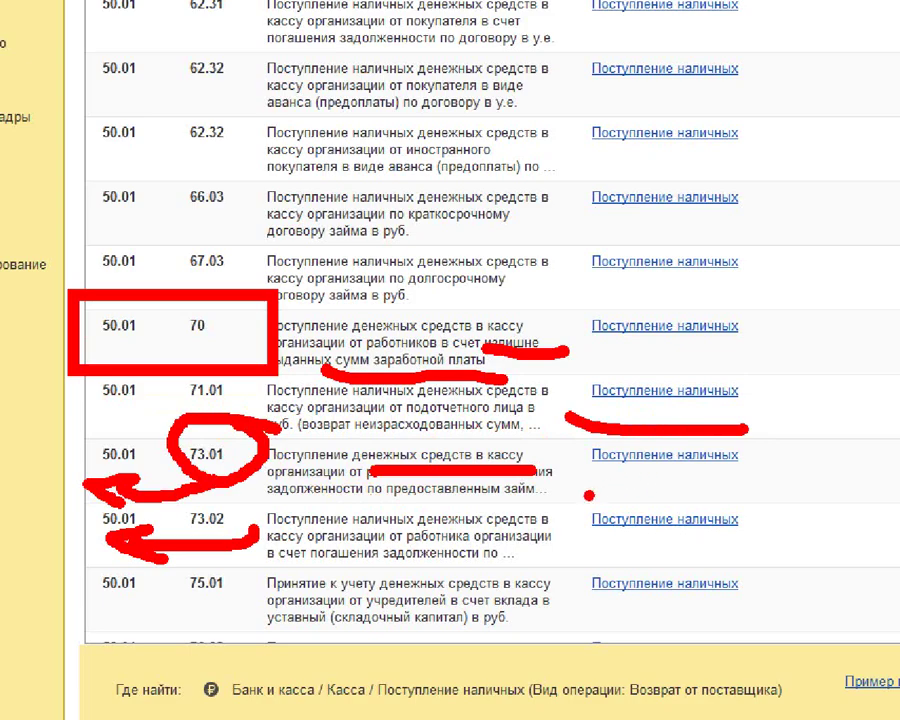
key("Escape")
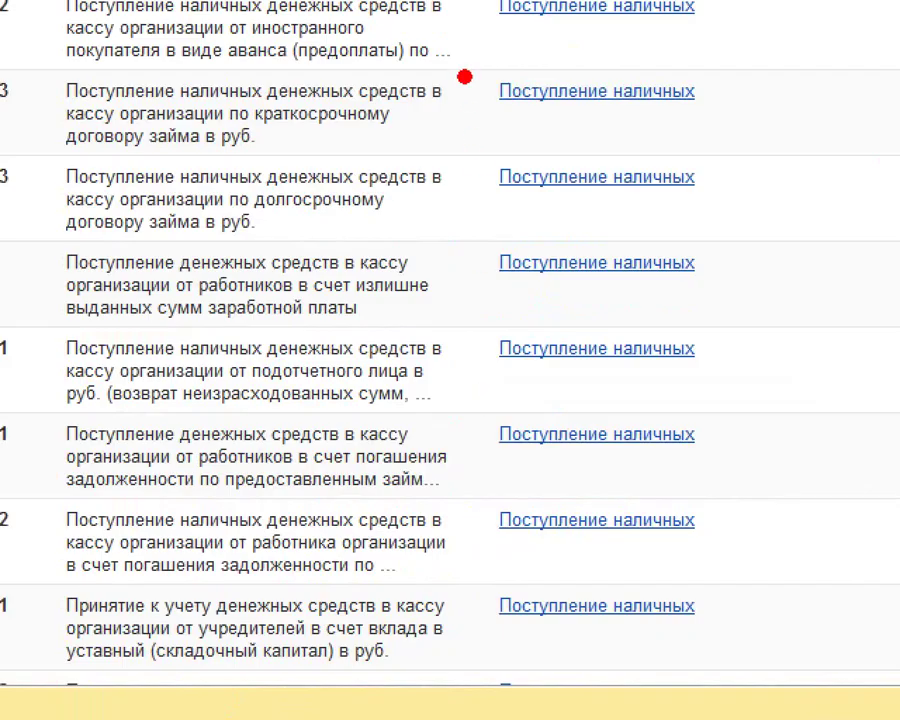
left_click_drag(463, 258, 628, 627)
mouse_move(488, 313)
left_mouse_down()
mouse_move(504, 333)
mouse_move(694, 375)
mouse_move(706, 386)
left_mouse_up()
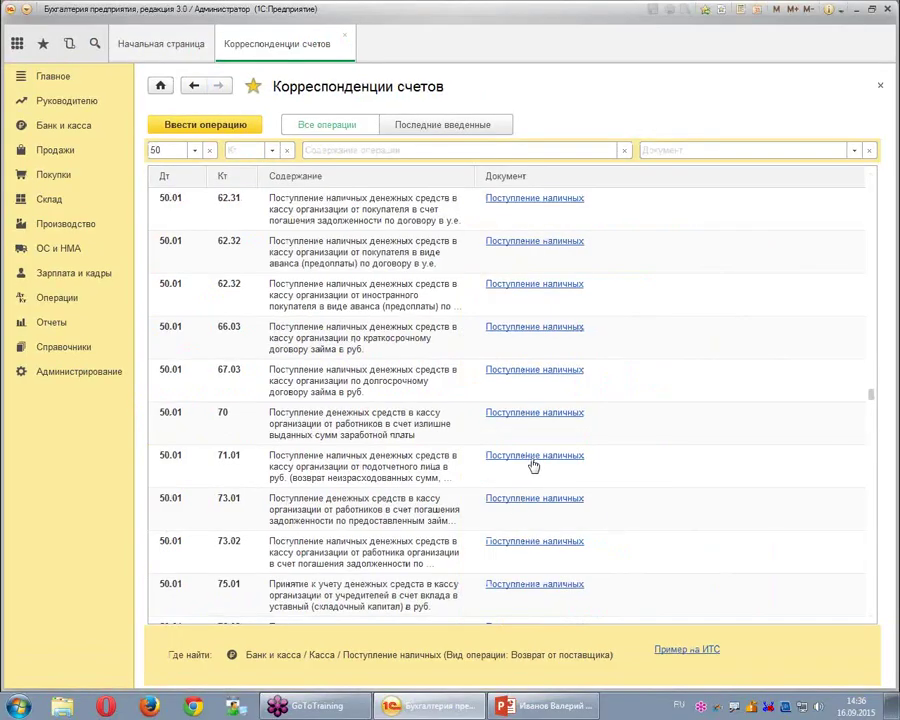
Create a Поступление наличных document from the 50.01–71.01 correspondence and check its Вид операции and Счет учета.
left_click(531, 457)
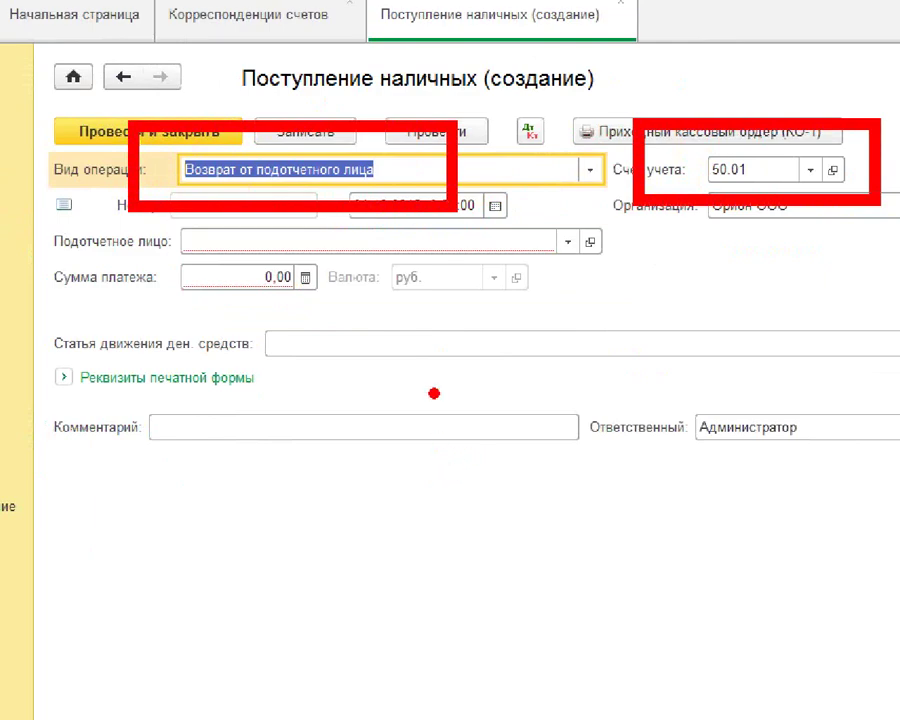
mouse_move(440, 45)
left_mouse_down()
mouse_move(250, 92)
mouse_move(390, 108)
mouse_move(415, 20)
left_mouse_up()
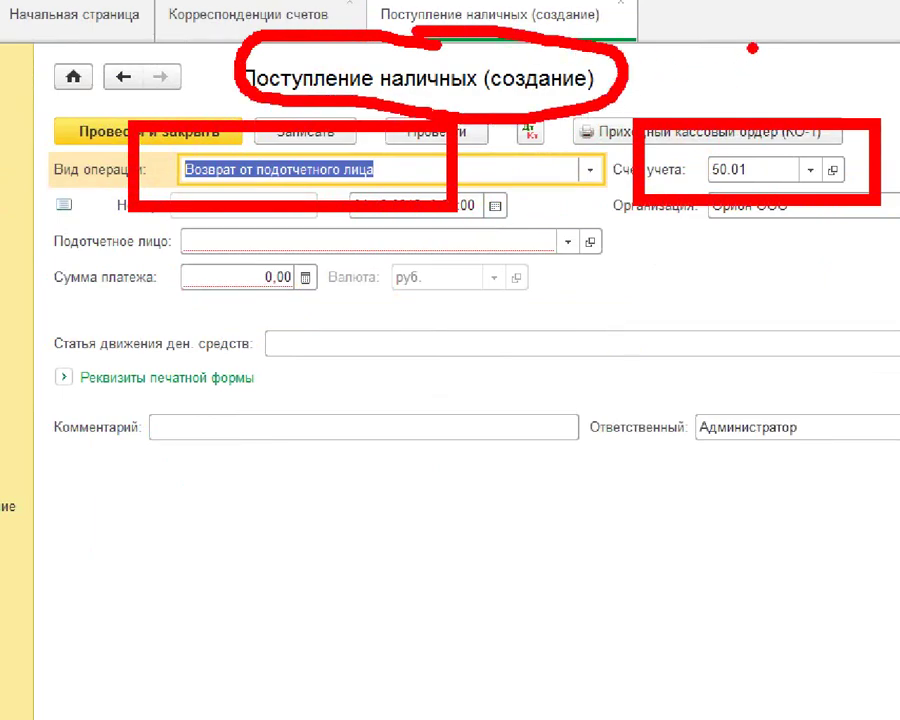
mouse_move(741, 17)
left_mouse_down()
mouse_move(736, 44)
mouse_move(765, 78)
mouse_move(760, 55)
mouse_move(752, 90)
mouse_move(800, 95)
mouse_move(850, 62)
left_mouse_up()
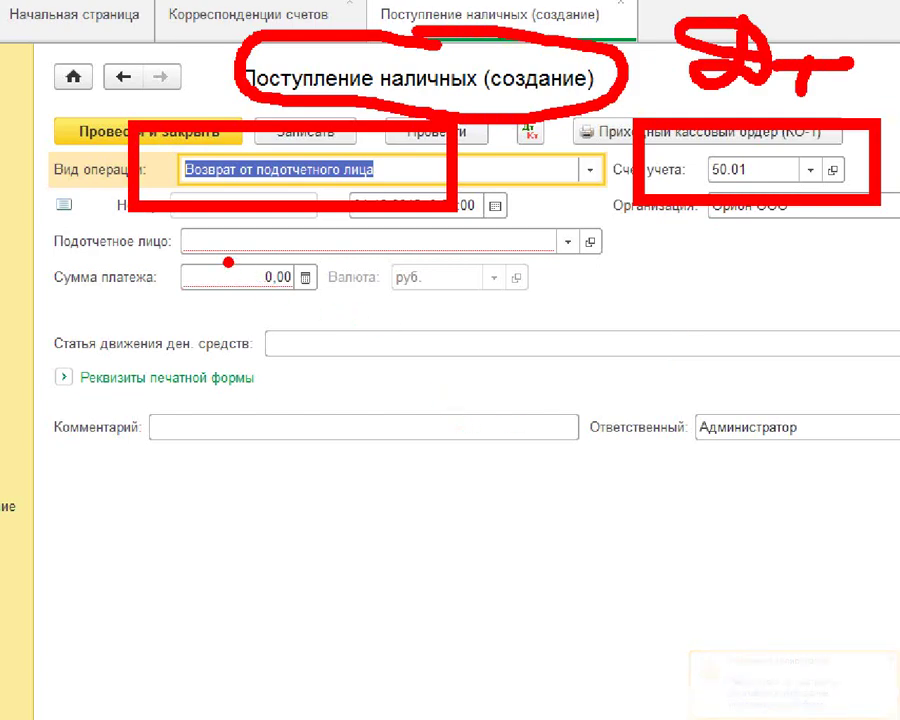
mouse_move(34, 69)
left_mouse_down()
mouse_move(40, 140)
mouse_move(24, 145)
mouse_move(70, 145)
mouse_move(90, 210)
left_mouse_up()
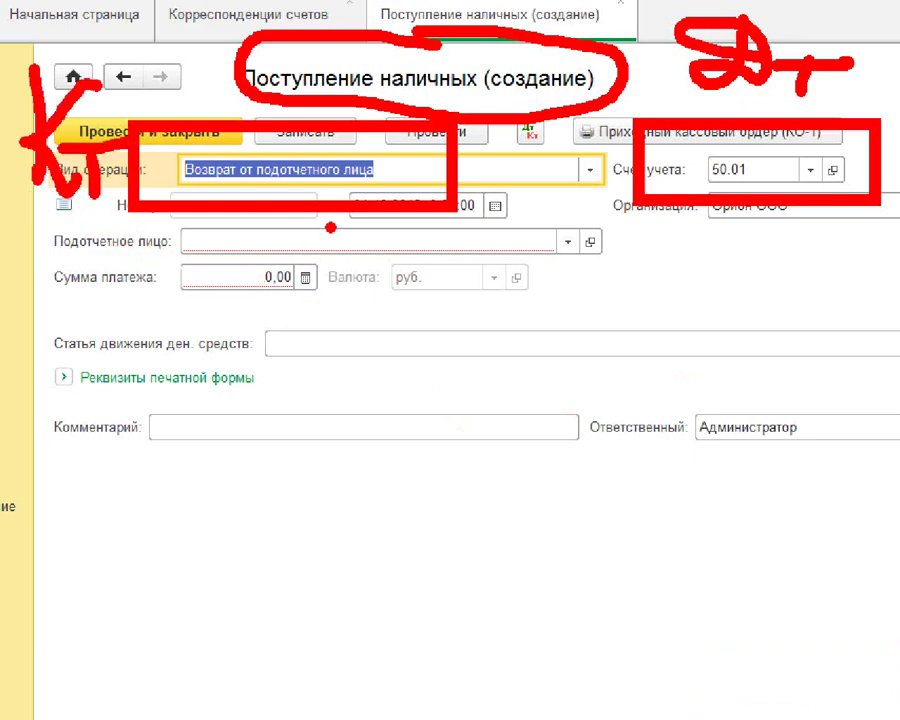
left_click_drag(257, 184, 345, 190)
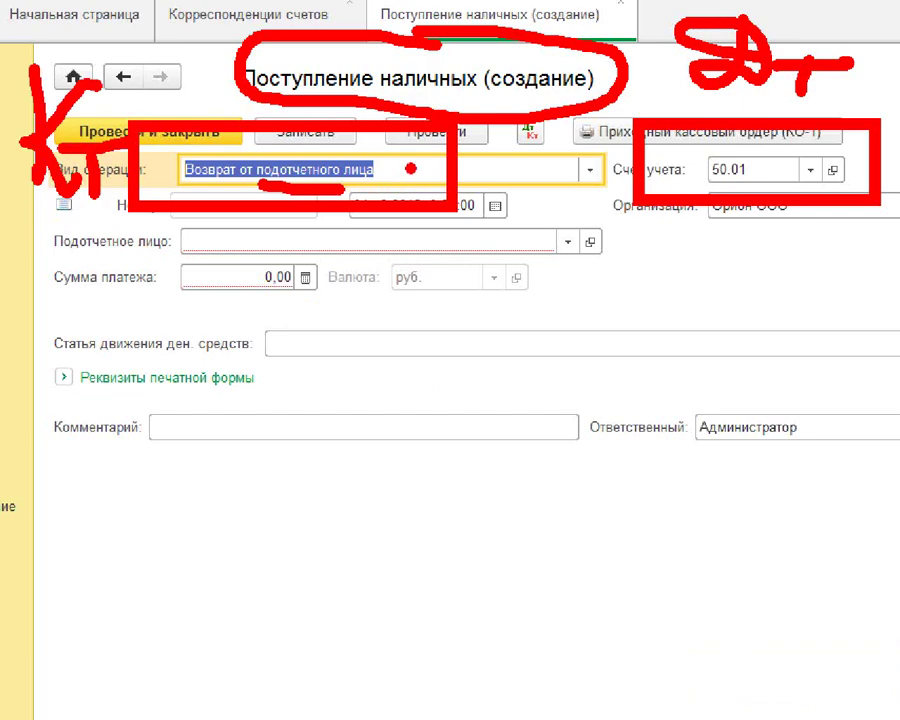
left_click_drag(393, 153, 400, 184)
left_click_drag(426, 145, 430, 196)
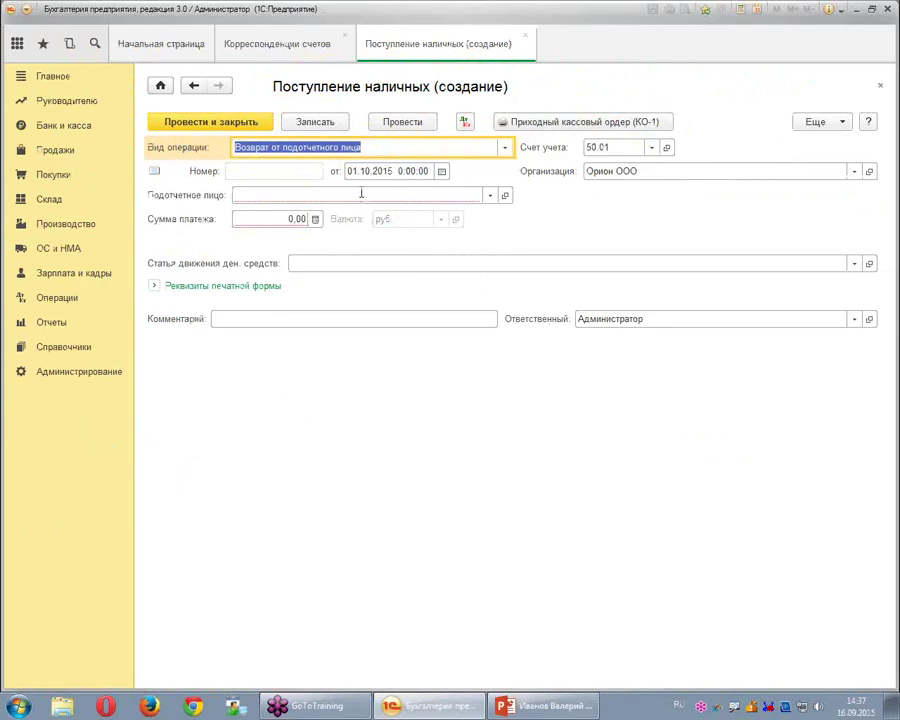
Set the cash receipt's date to 18.12.2015 and enter the accountable person's name.
left_click(406, 173)
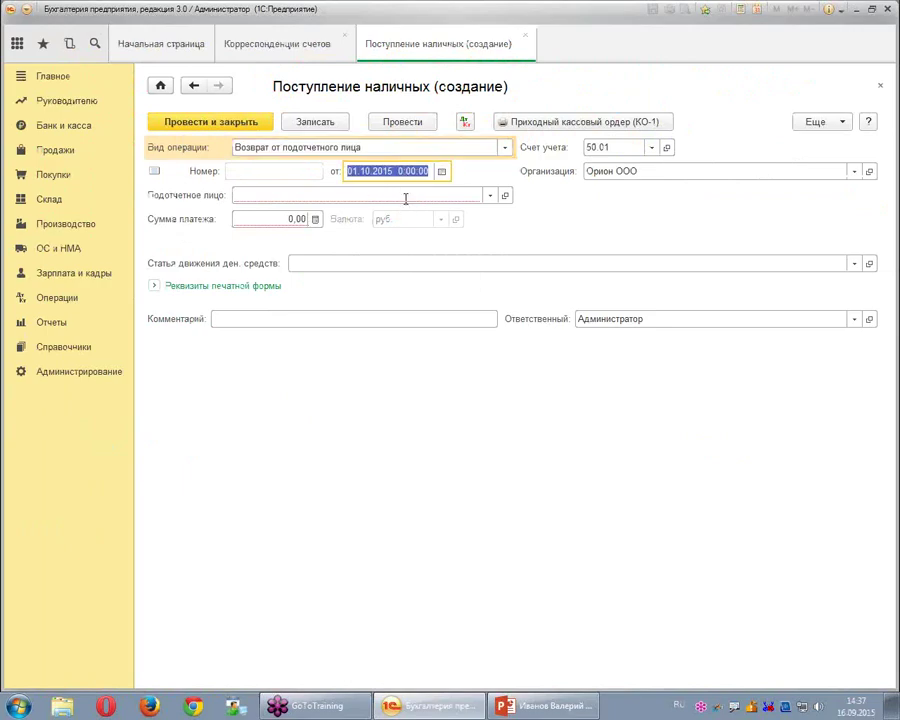
type("1812")
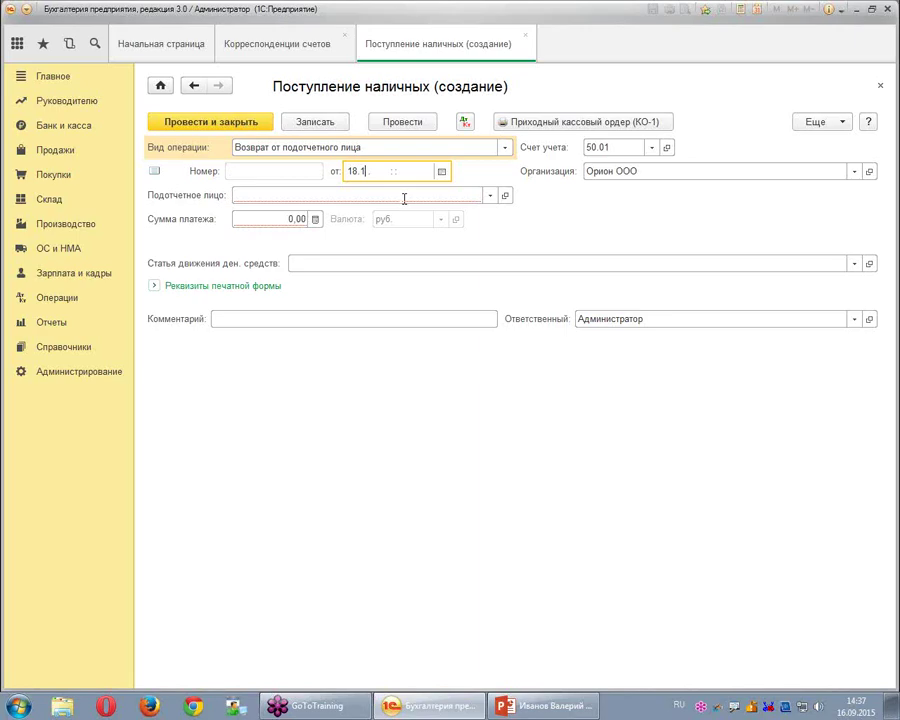
left_click(402, 199)
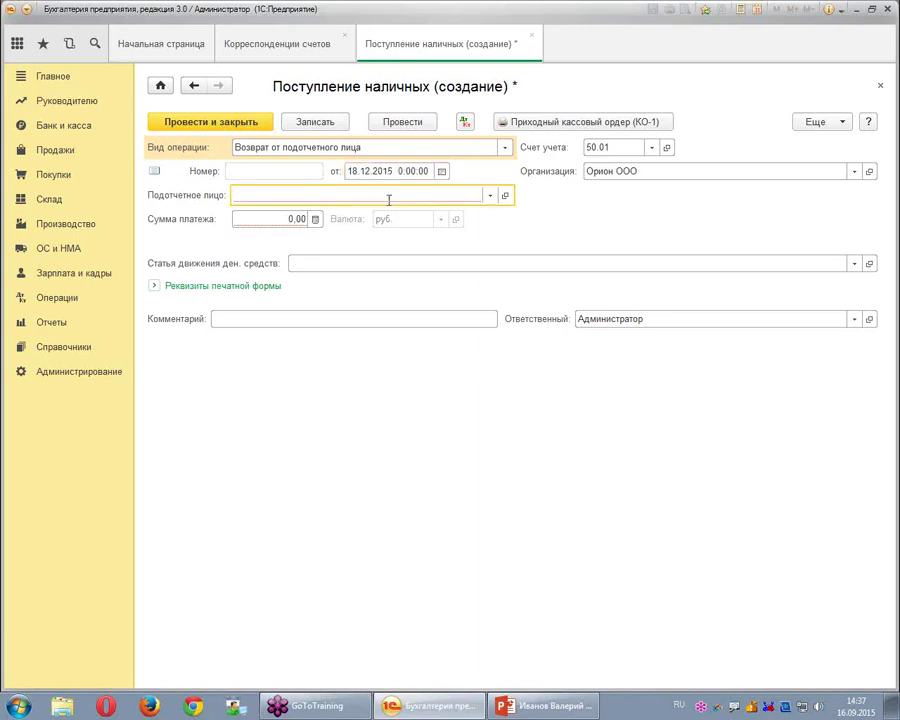
type("сне")
Set the payment amount to 200 and choose ВОЗВРАТ ОТ ПОДОТЧЕТНИКА as the cash flow item.
left_click(312, 220)
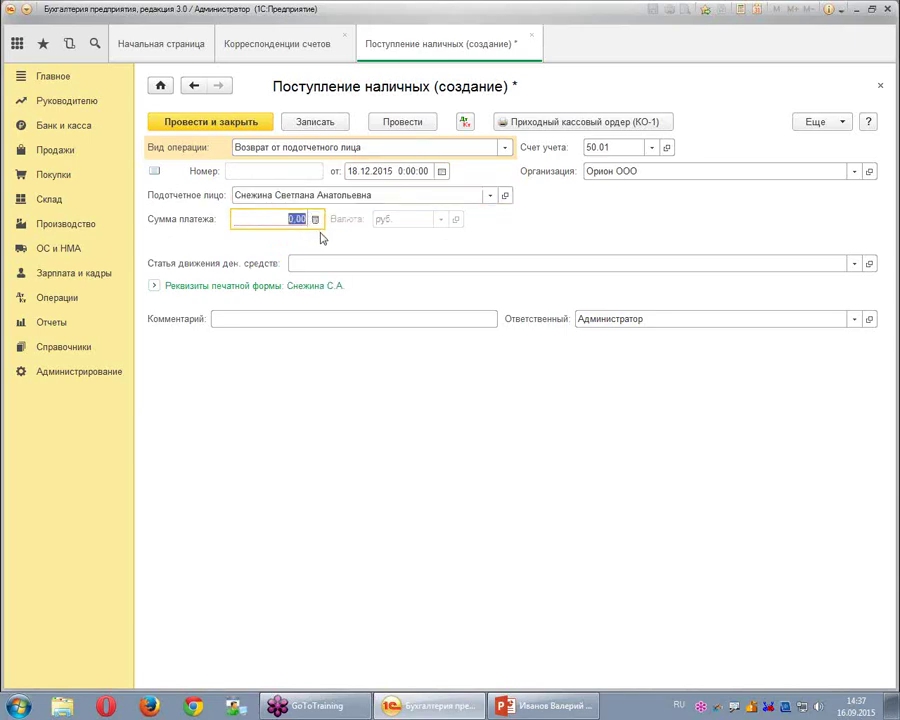
type("200")
key("Tab")
left_click(313, 261)
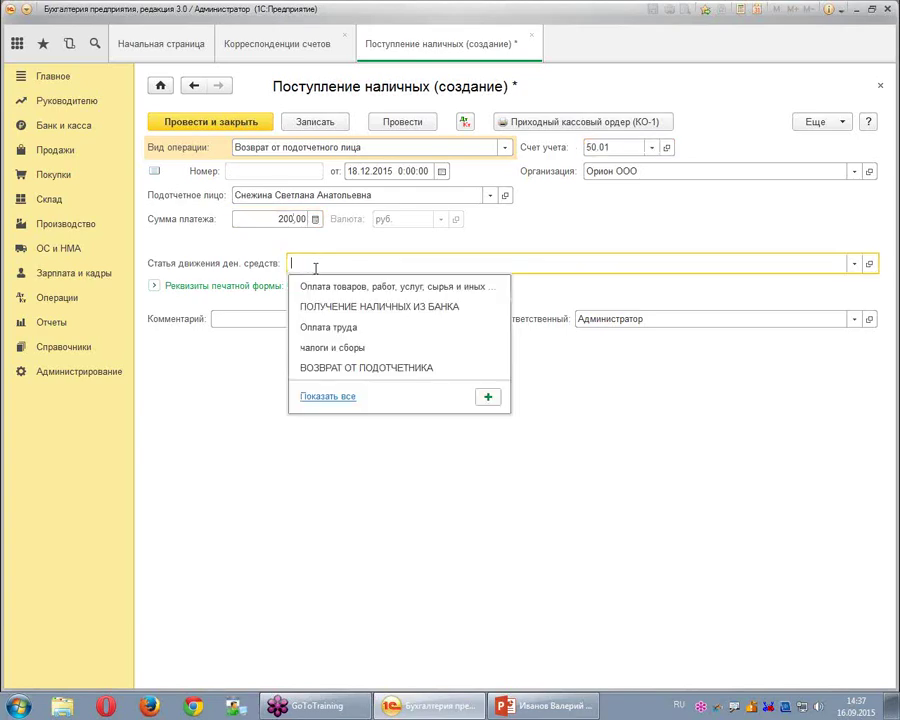
left_click(330, 368)
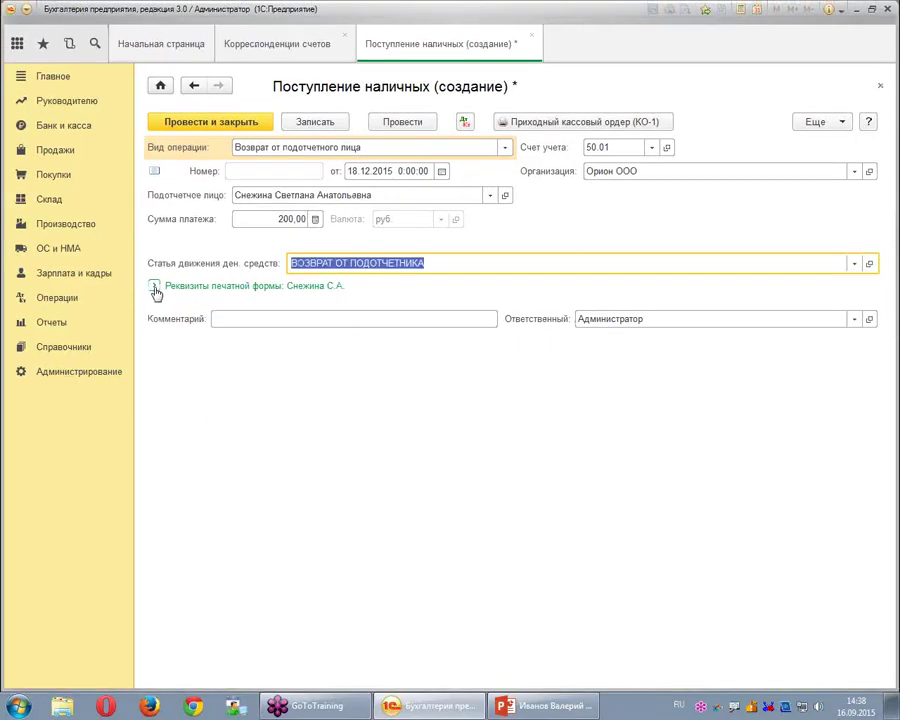
Expand the print form details and enter "АО № 34" as the Основание.
left_click(154, 286)
left_click(245, 334)
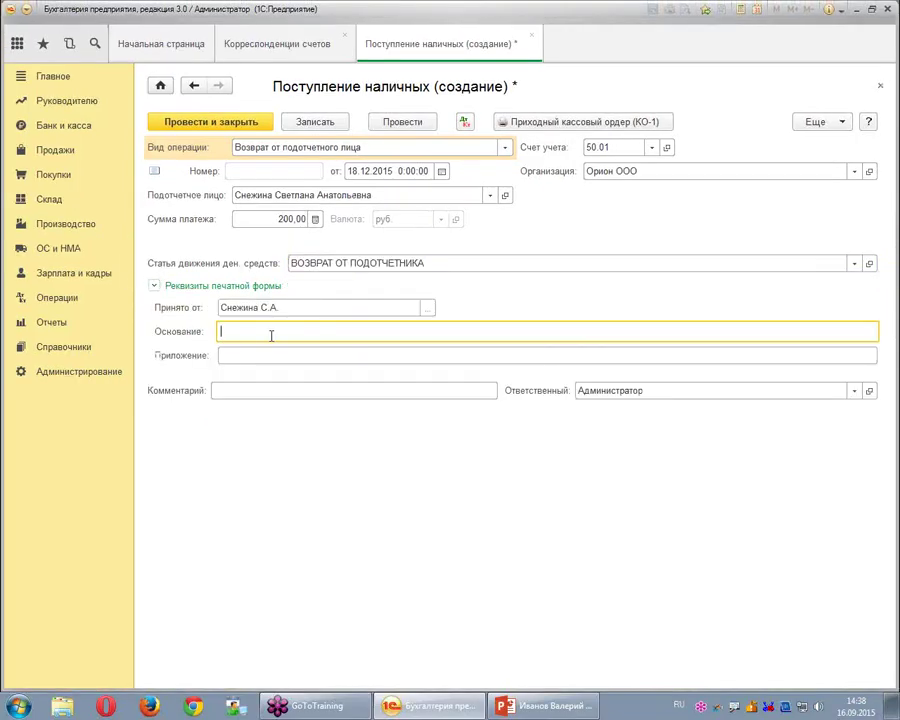
type("АО")
type("Г 3")
left_click(277, 47)
left_click(396, 47)
type("4")
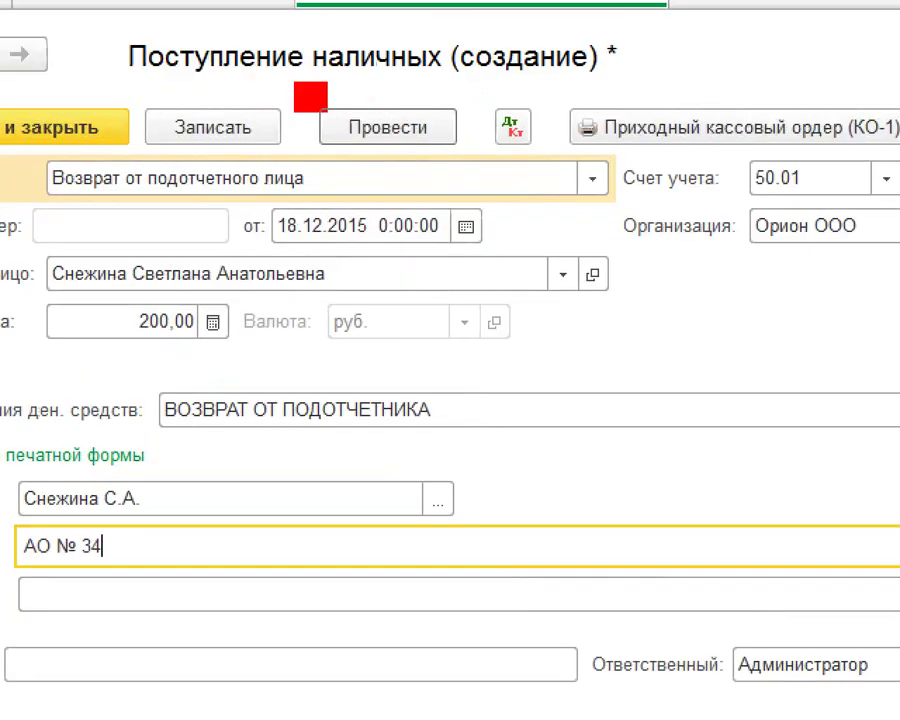
left_click_drag(296, 85, 899, 166)
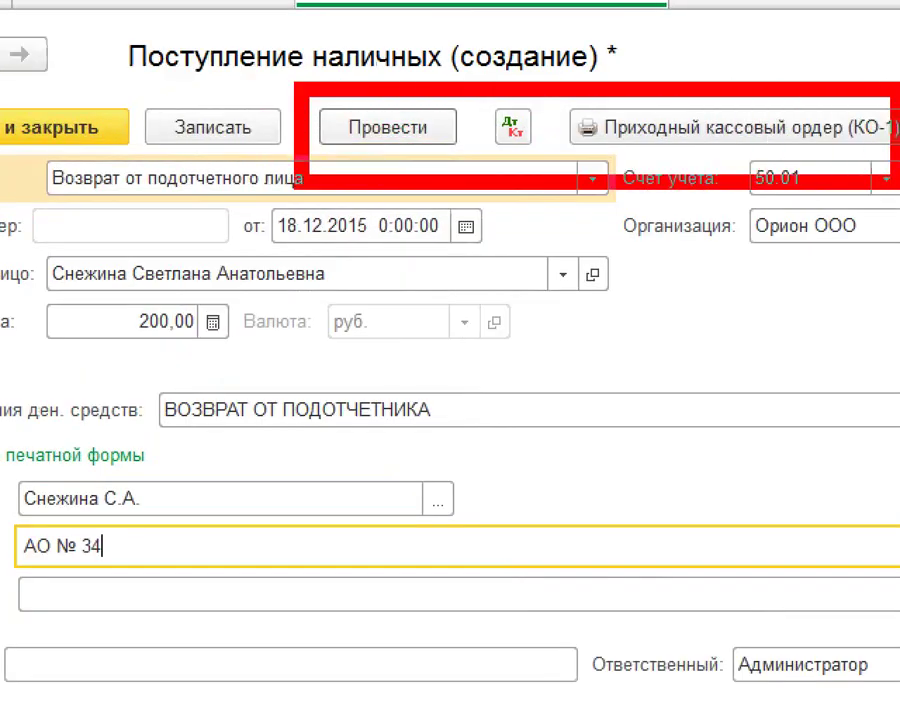
left_click_drag(412, 248, 428, 350)
left_click_drag(380, 272, 500, 300)
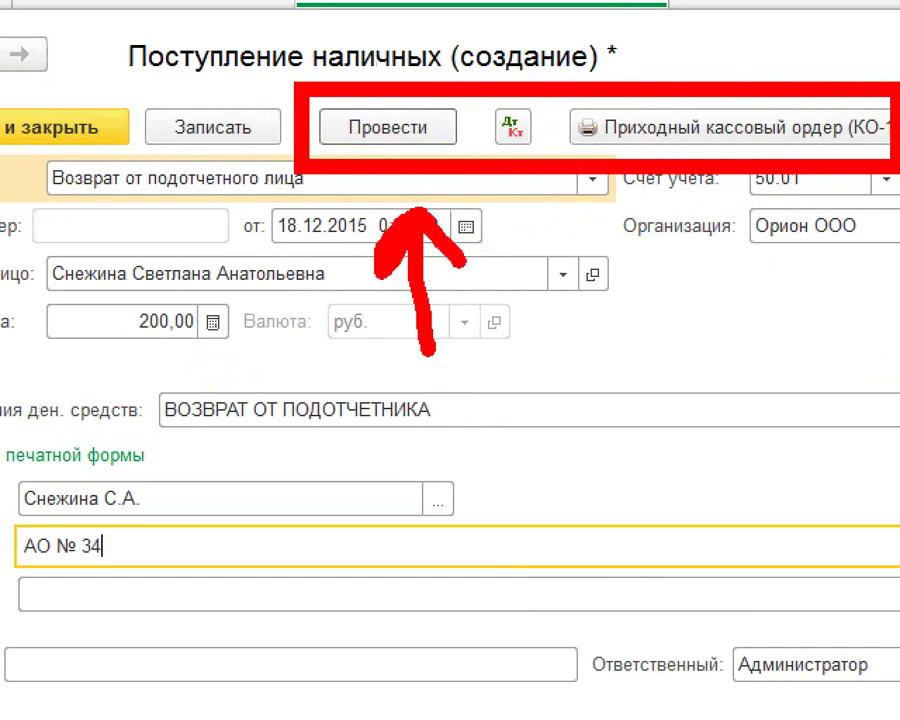
left_click_drag(603, 425, 572, 225)
left_click_drag(537, 295, 614, 268)
left_click_drag(718, 262, 760, 395)
left_click_drag(745, 222, 790, 268)
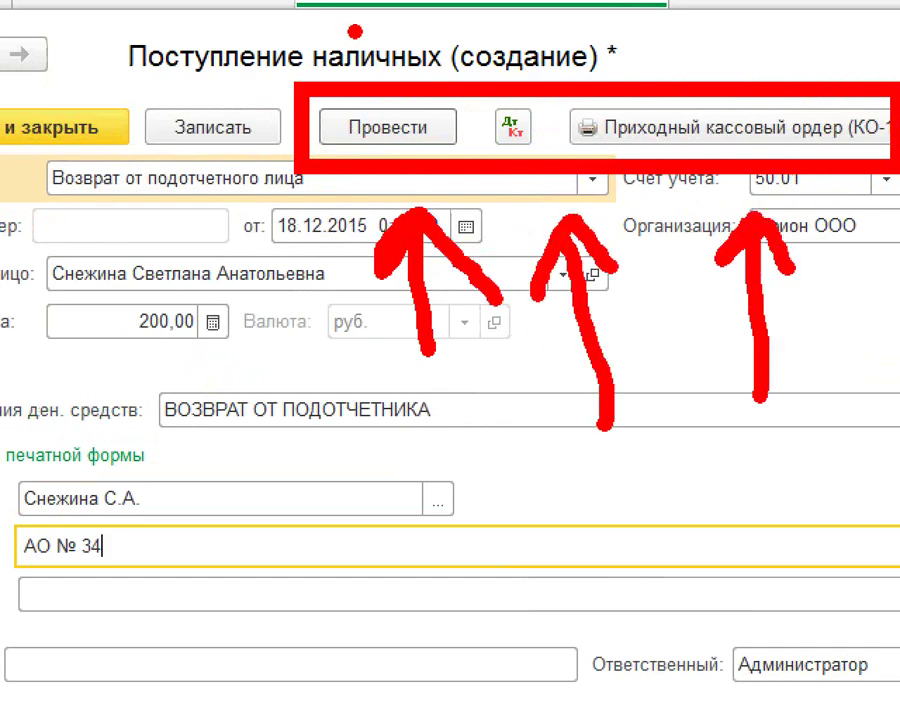
mouse_move(378, 0)
left_mouse_down()
mouse_move(372, 55)
mouse_move(398, 35)
left_mouse_up()
left_click_drag(522, 0, 514, 60)
left_click_drag(485, 40, 540, 35)
left_click_drag(711, 0, 716, 80)
left_click_drag(697, 45, 760, 42)
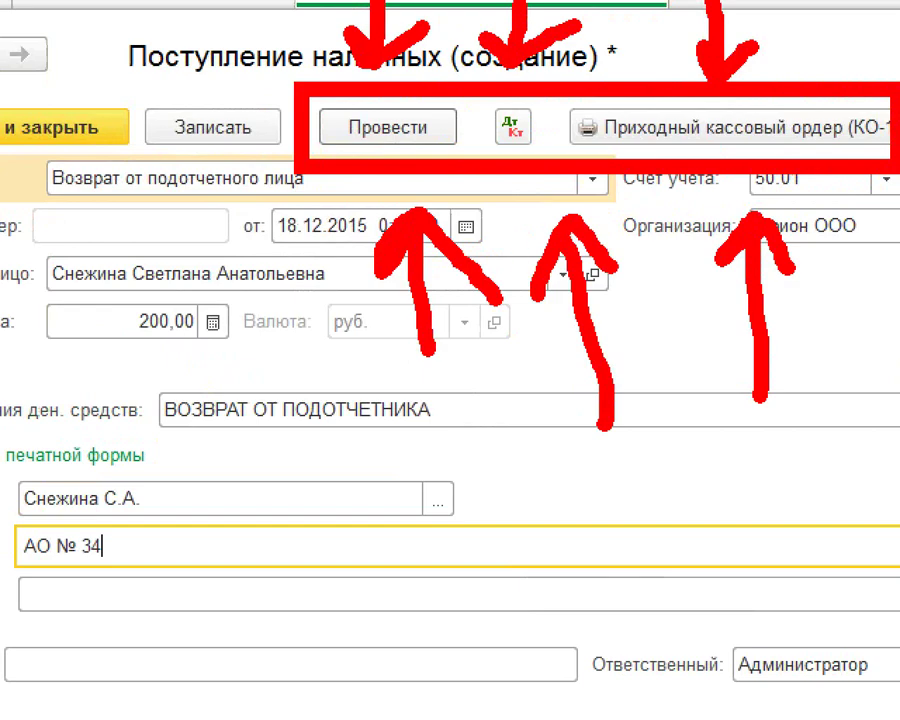
mouse_move(434, 122)
left_mouse_down()
mouse_move(458, 112)
mouse_move(454, 140)
left_mouse_up()
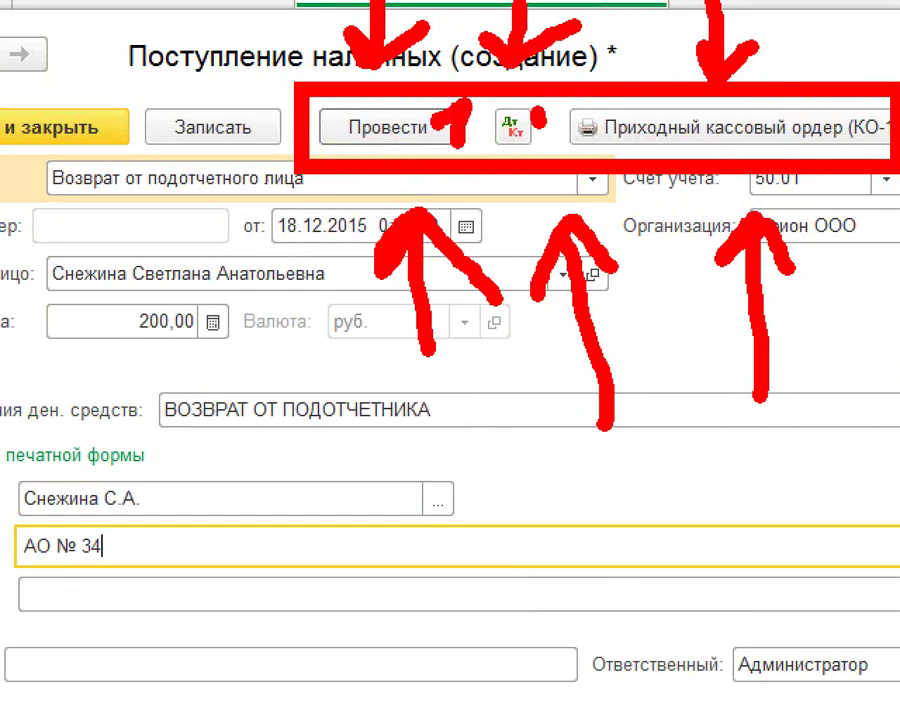
left_click_drag(540, 120, 574, 152)
left_click(624, 152)
mouse_move(742, 106)
left_mouse_down()
mouse_move(785, 110)
mouse_move(750, 152)
left_mouse_up()
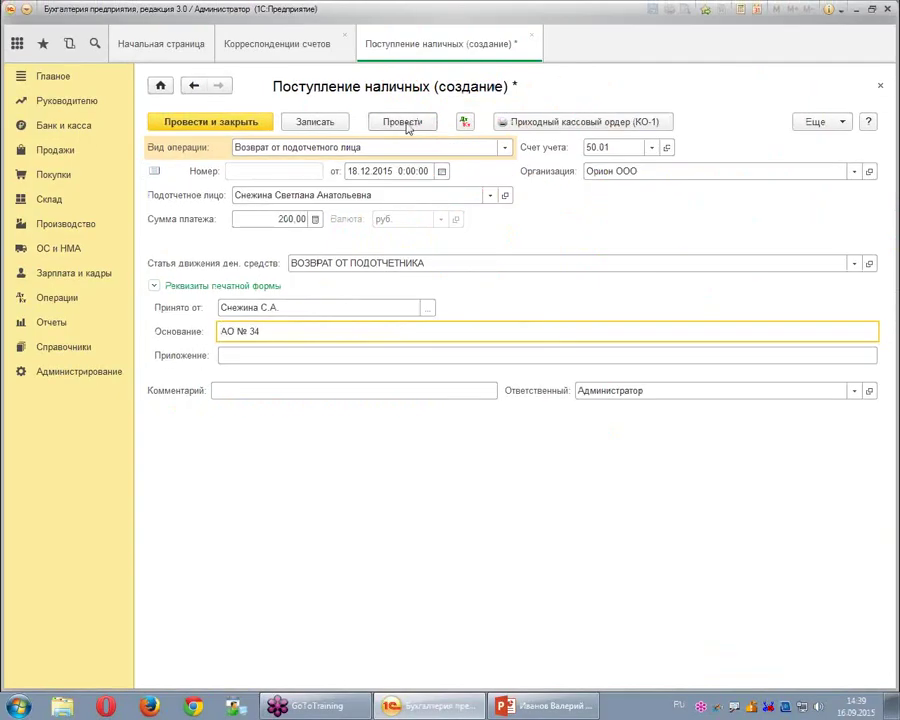
Post the cash receipt and open its accounting entries.
left_click(407, 127)
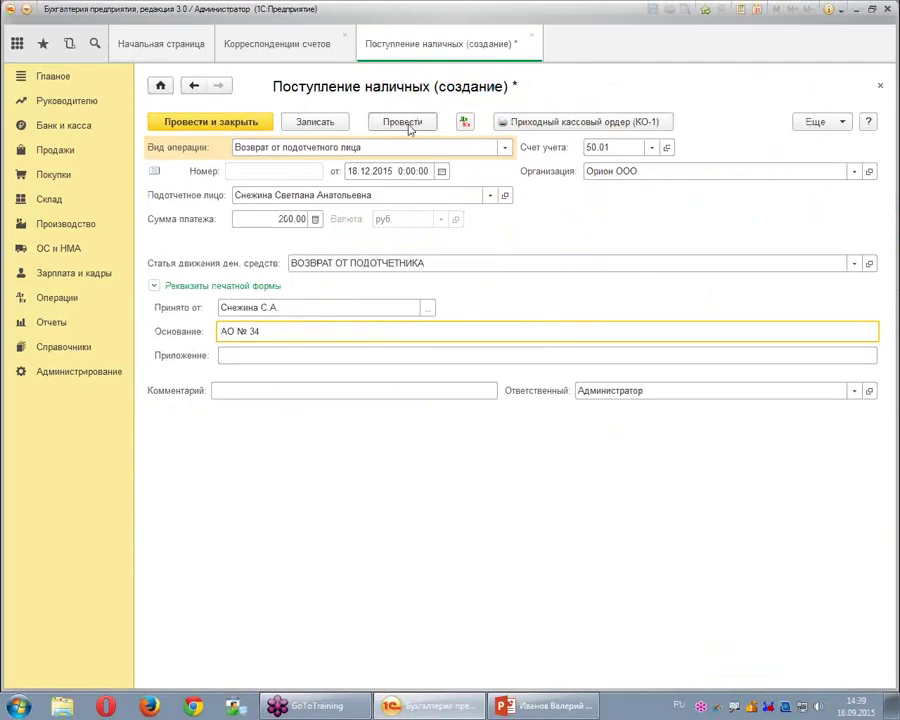
left_click(466, 122)
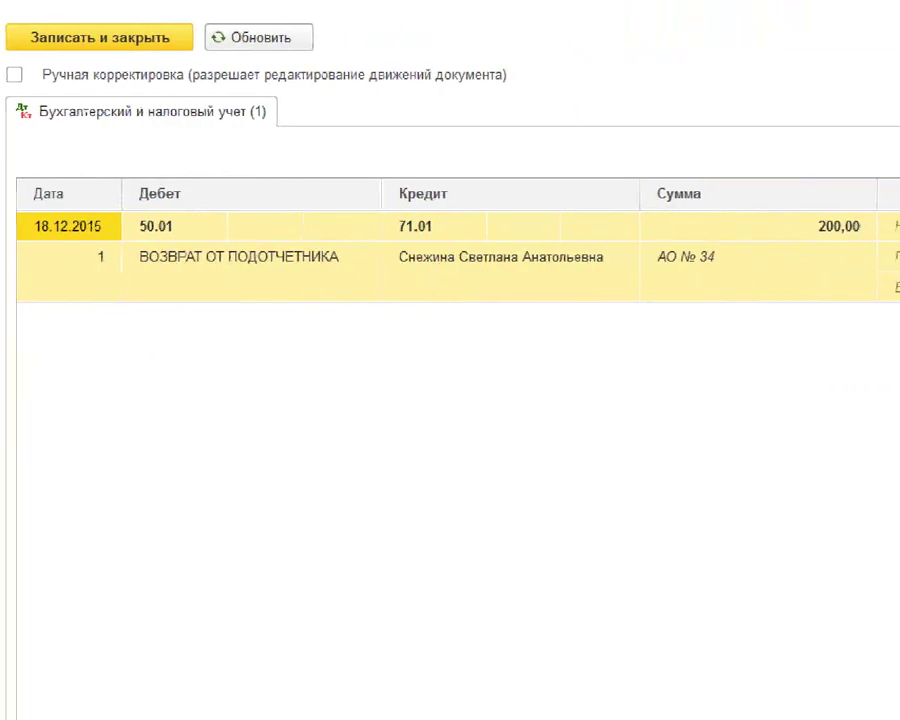
mouse_move(3, 153)
left_mouse_down()
mouse_move(362, 315)
mouse_move(2, 285)
left_mouse_up()
mouse_move(348, 158)
left_mouse_down()
mouse_move(432, 150)
mouse_move(458, 322)
mouse_move(360, 318)
left_mouse_up()
mouse_move(590, 200)
left_mouse_down()
mouse_move(888, 157)
mouse_move(590, 185)
left_mouse_up()
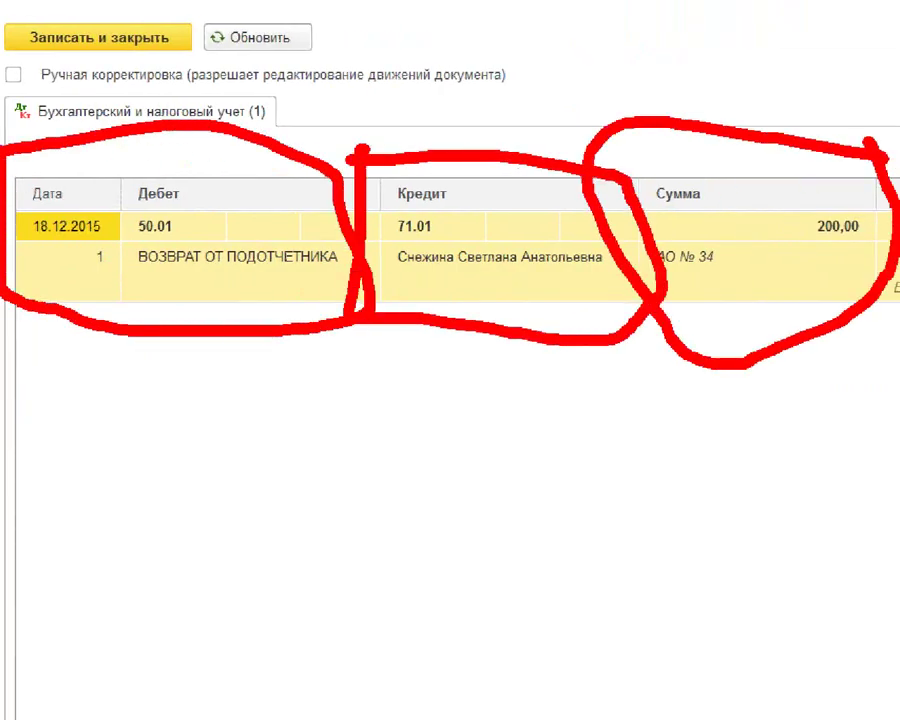
left_click_drag(760, 212, 818, 198)
mouse_move(452, 210)
left_mouse_down()
mouse_move(469, 226)
mouse_move(502, 200)
left_mouse_up()
left_click_drag(388, 238, 437, 238)
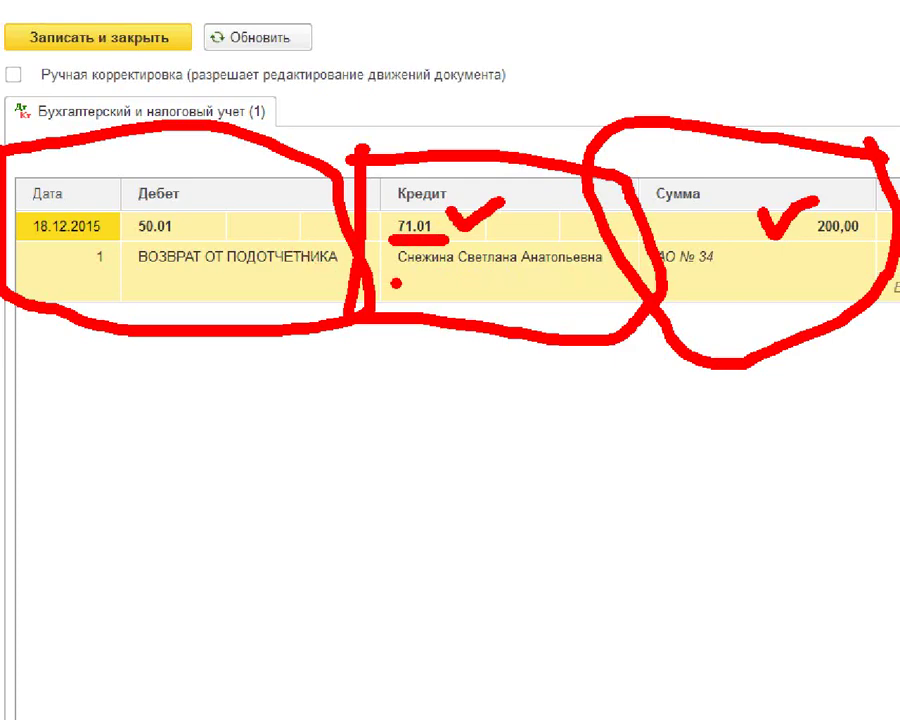
left_click_drag(402, 283, 537, 296)
left_click_drag(133, 280, 255, 285)
left_click_drag(211, 209, 272, 182)
mouse_move(800, 262)
left_mouse_down()
mouse_move(826, 272)
mouse_move(760, 262)
left_mouse_up()
key("Escape")
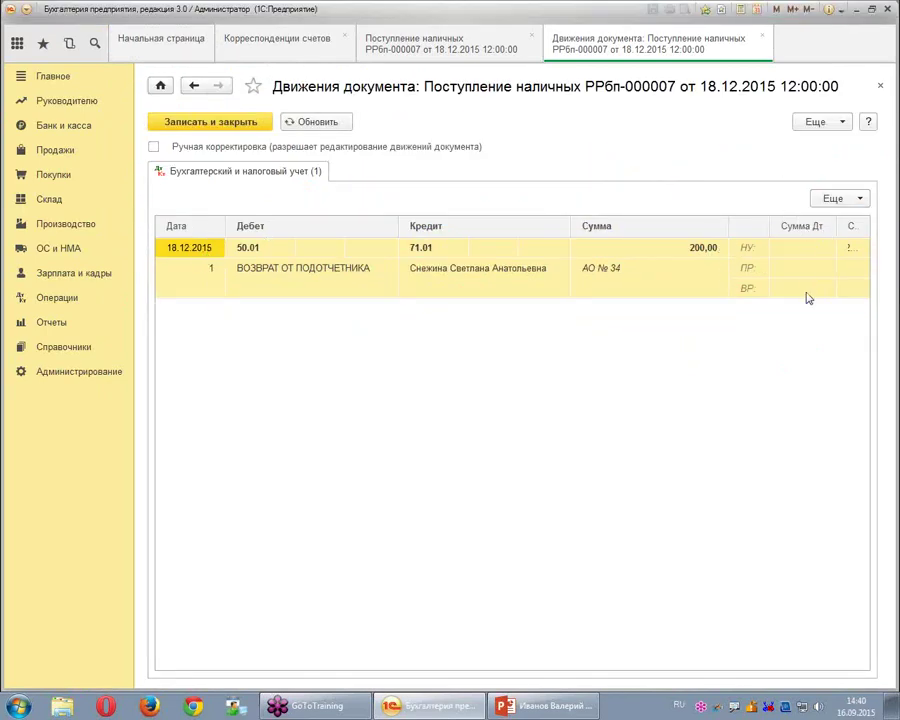
key("ctrl+2")
left_click_drag(226, 135, 880, 312)
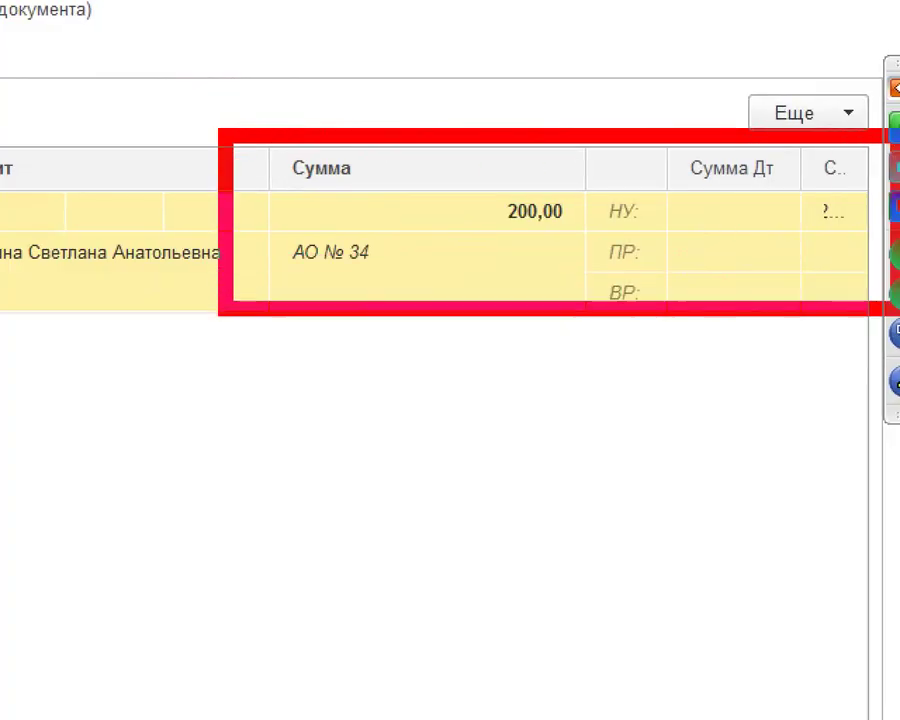
left_click_drag(388, 8, 396, 78)
mouse_move(383, 42)
left_mouse_down()
mouse_move(412, 38)
mouse_move(398, 102)
left_mouse_up()
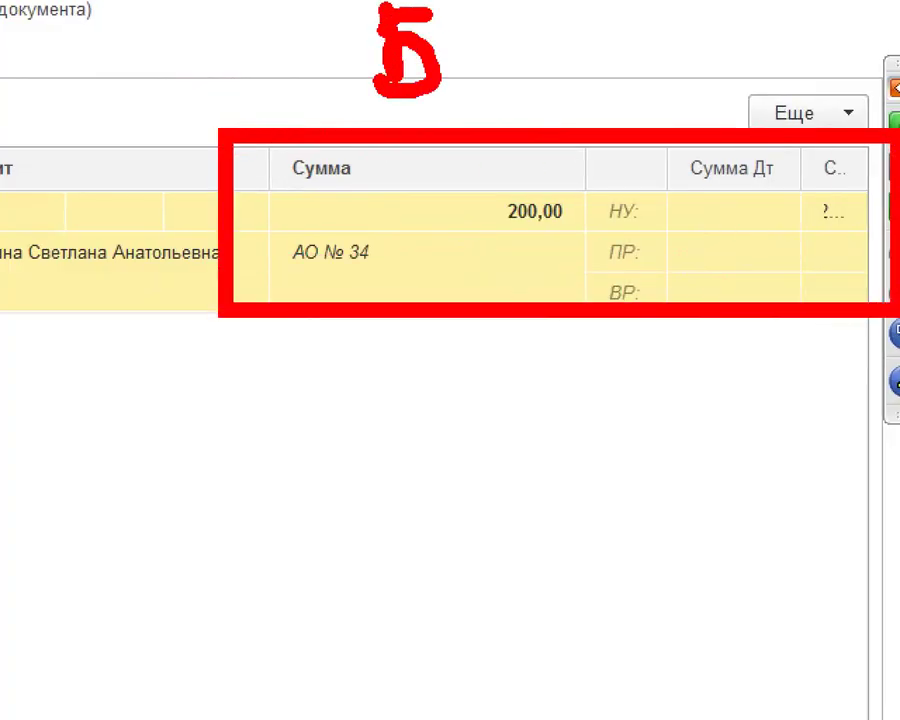
mouse_move(466, 38)
left_mouse_down()
mouse_move(522, 36)
mouse_move(472, 100)
left_mouse_up()
left_click_drag(677, 38, 710, 122)
left_click_drag(736, 52, 742, 124)
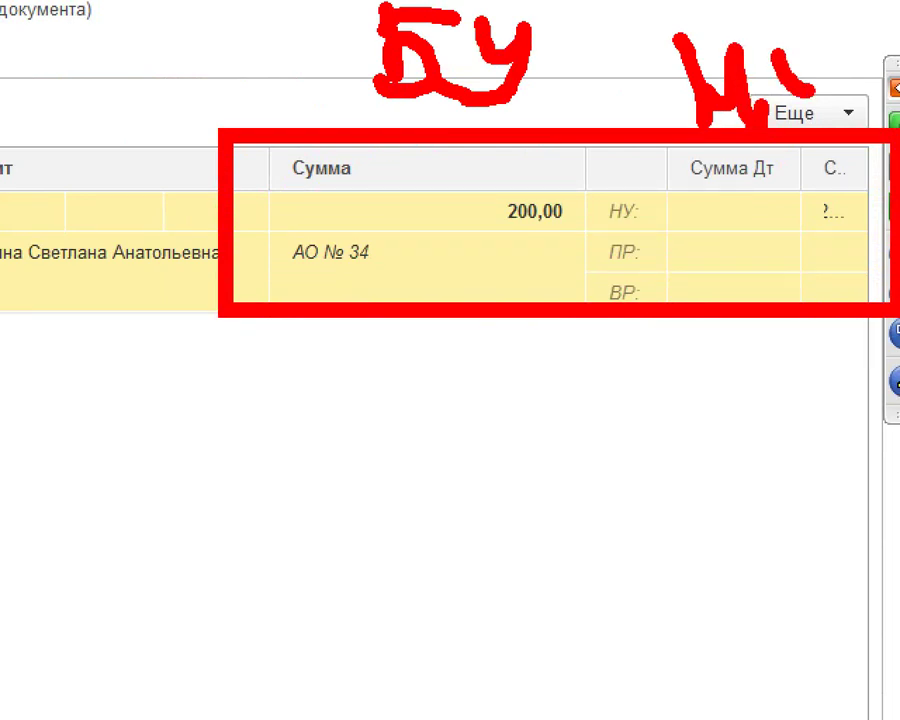
left_click_drag(778, 58, 808, 100)
left_click_drag(838, 42, 800, 128)
mouse_move(893, 20)
left_mouse_down()
mouse_move(895, 34)
mouse_move(568, 110)
mouse_move(893, 362)
left_mouse_up()
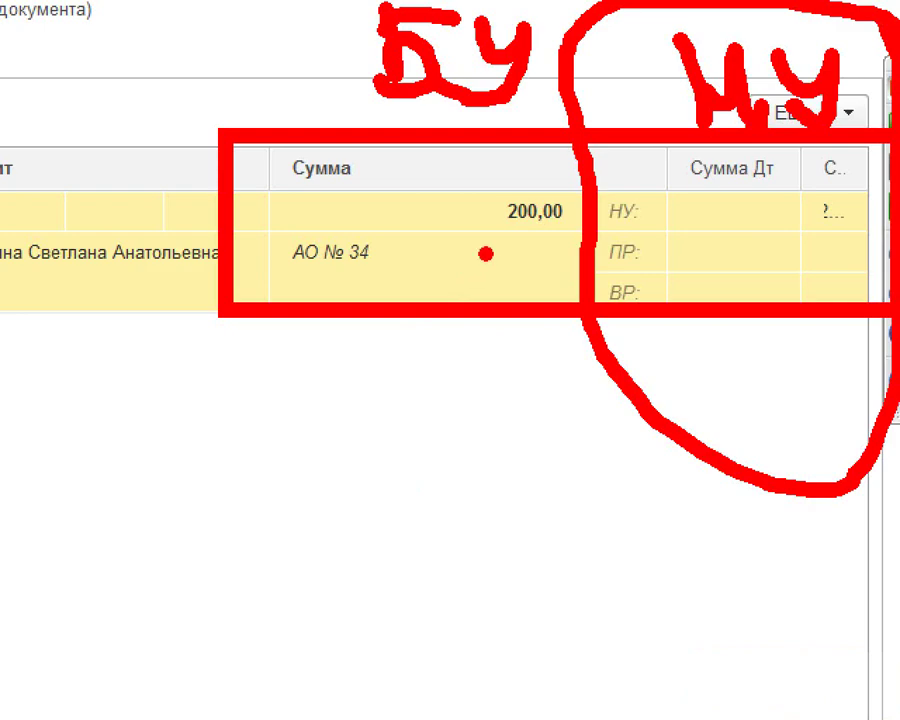
left_click_drag(490, 241, 563, 238)
left_click_drag(690, 237, 808, 224)
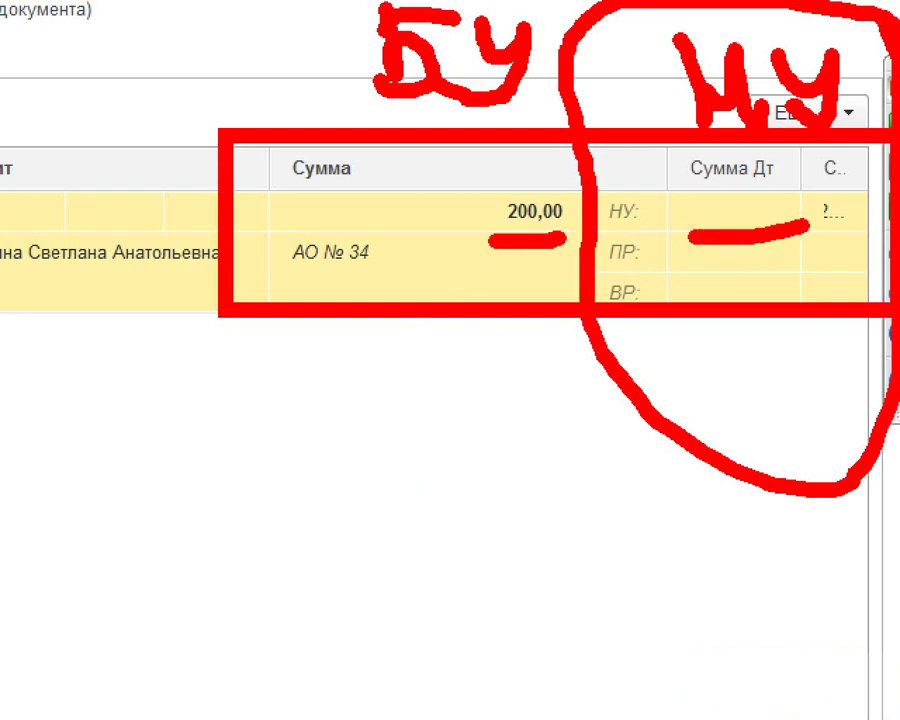
key("Escape")
Close the entries, review the amount, VAT and signatory fields in the Приходный кассовый ордер (КО-1) print form, and close it and the receipt.
left_click(880, 86)
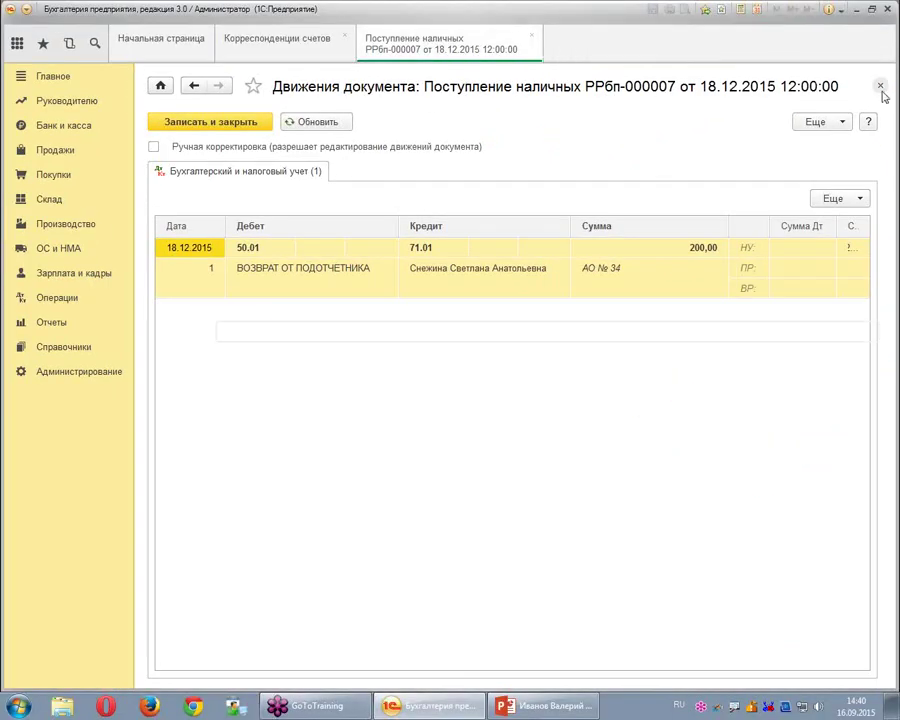
left_click(598, 124)
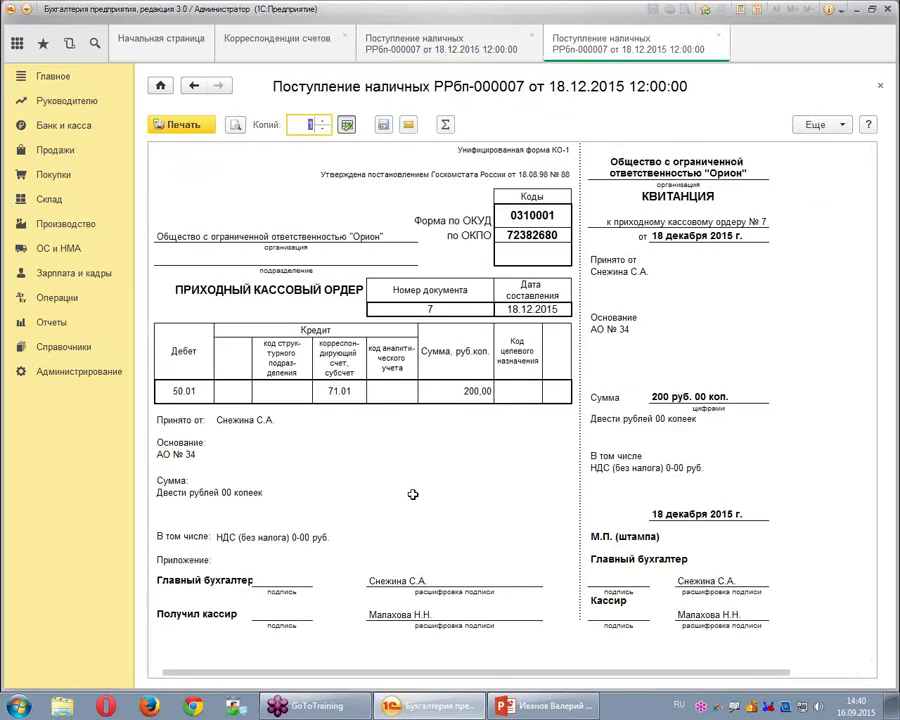
left_click(242, 420)
left_click(245, 512)
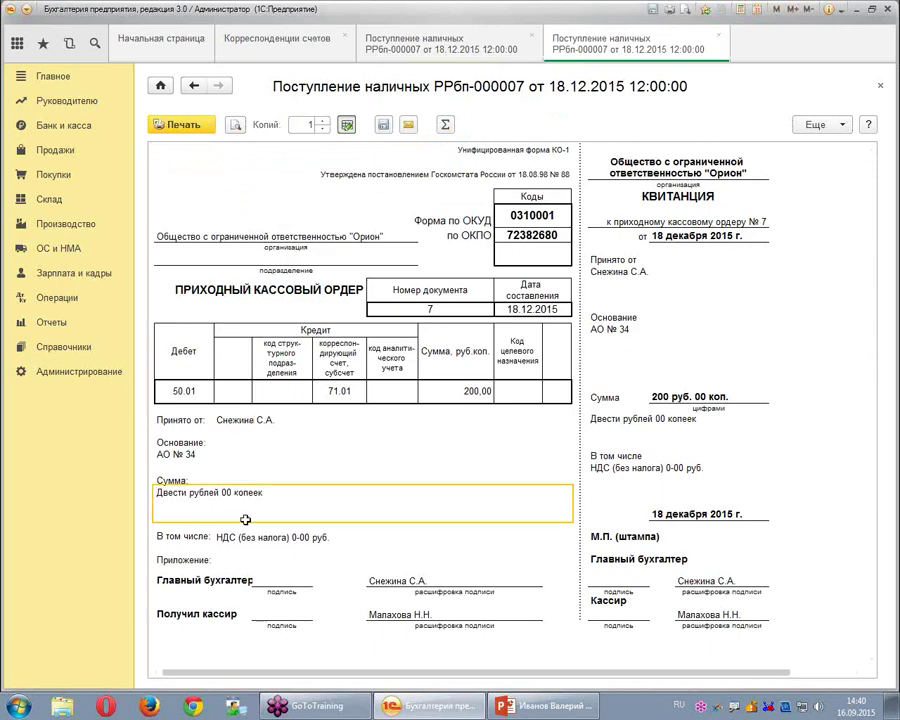
left_click(300, 540)
left_click(420, 580)
left_click(411, 615)
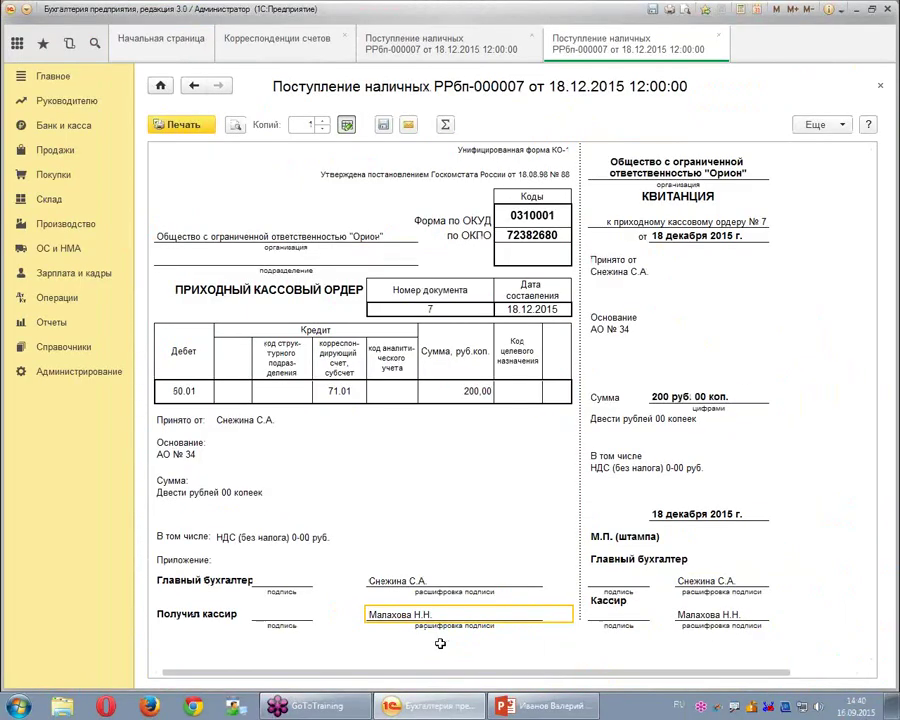
left_click(880, 87)
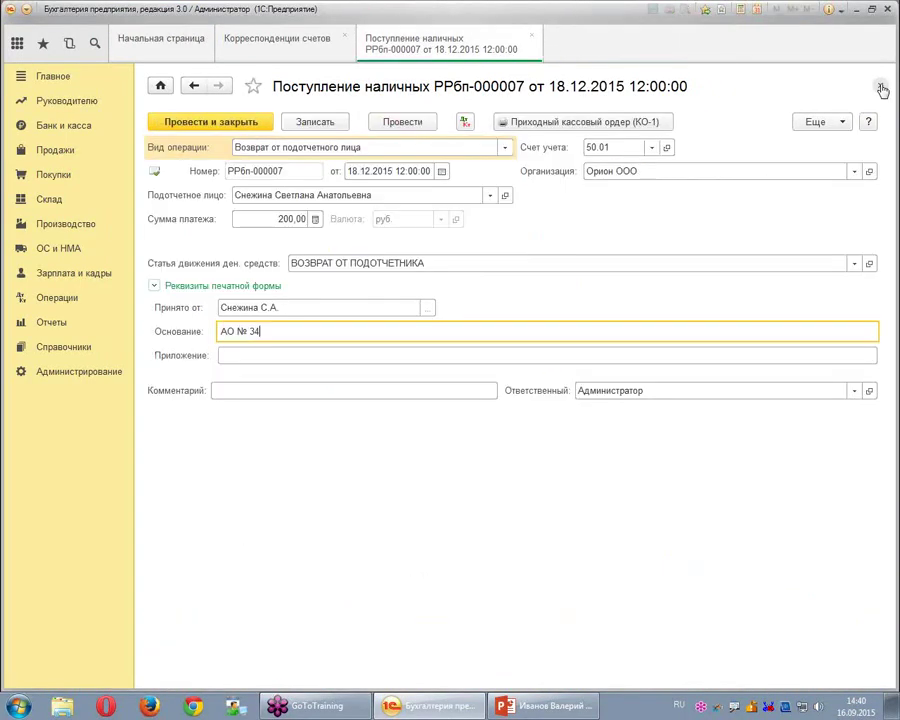
left_click(879, 88)
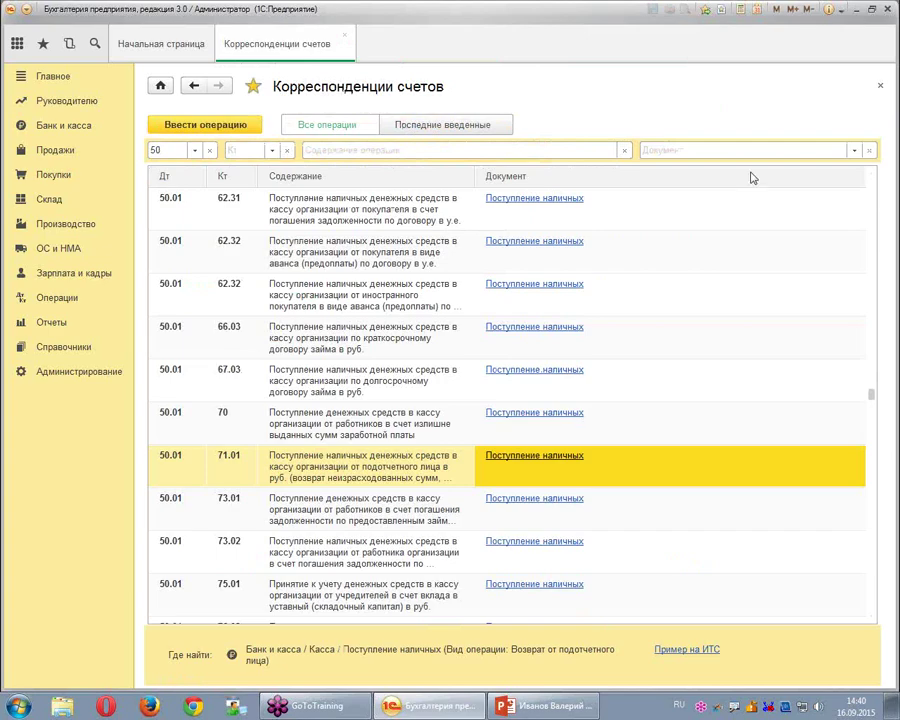
Clear the debit account filter in the account correspondence directory and filter it by credit account 51.
scroll(265, 228, "up", 3)
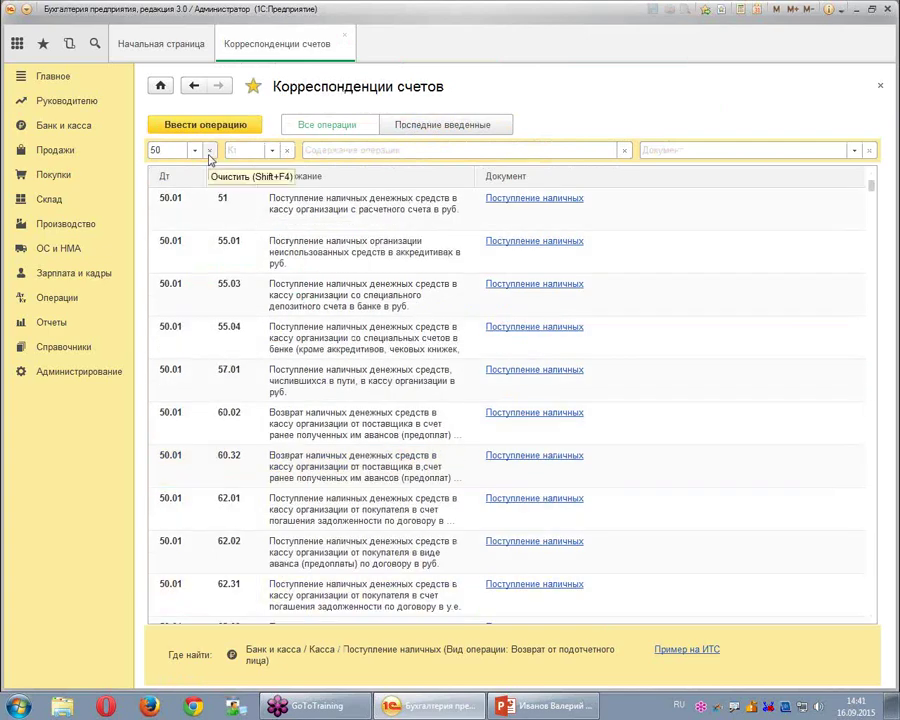
left_click(210, 150)
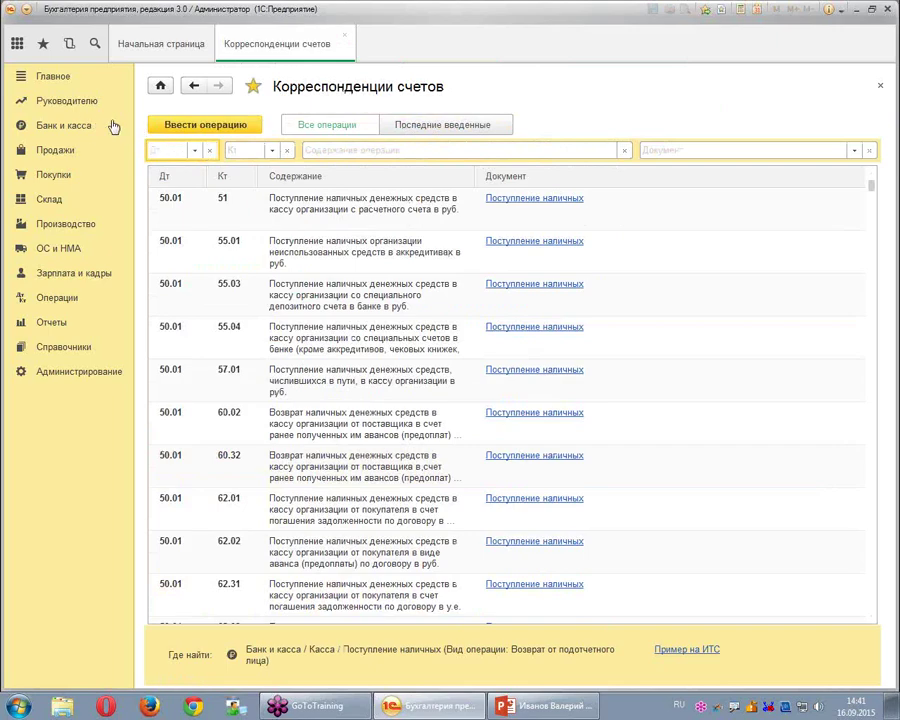
left_click(240, 149)
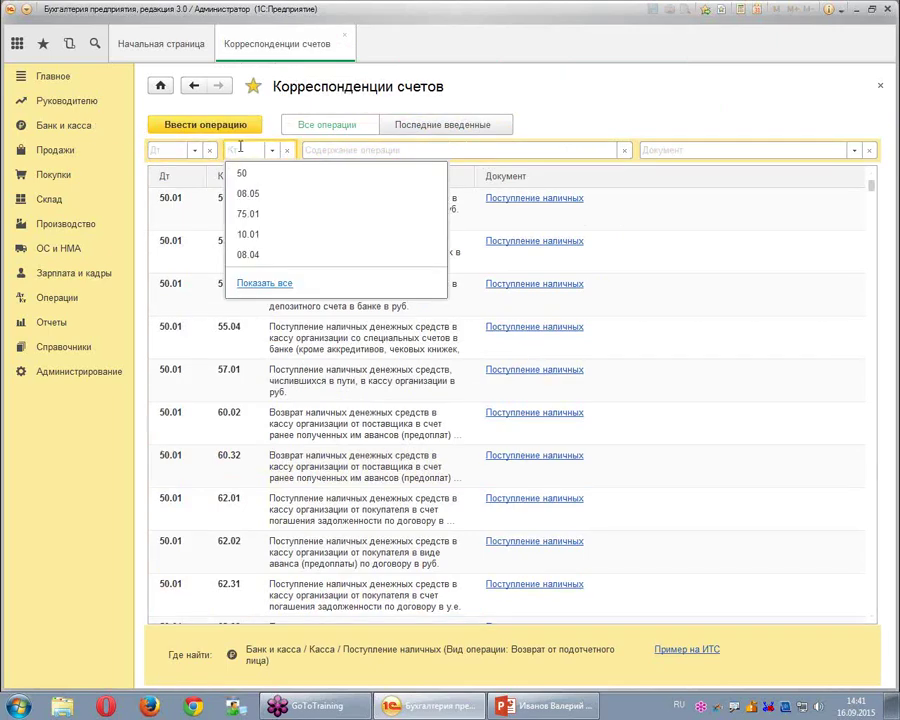
type("51")
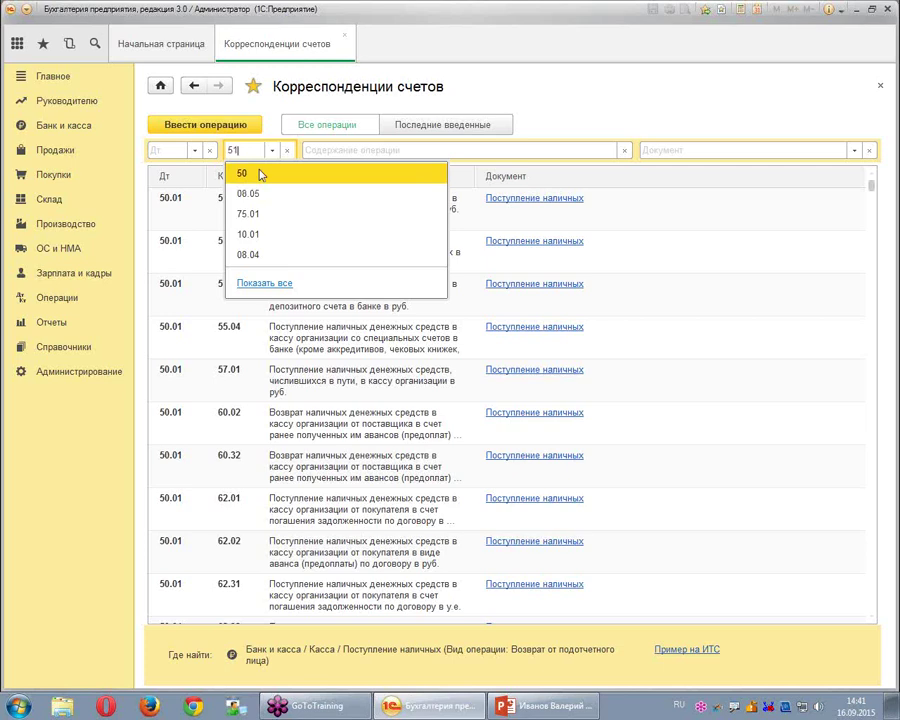
left_click(254, 174)
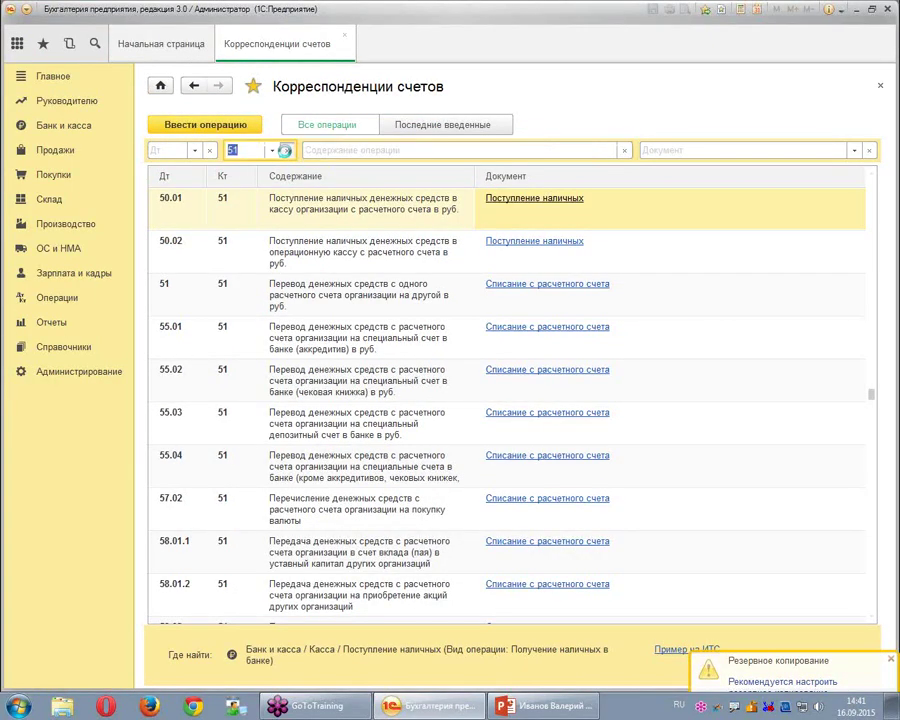
Clear the credit account filter and filter the correspondences by debit account 94 (Недостачи и потери от порчи ценностей).
left_click(286, 150)
left_click(183, 152)
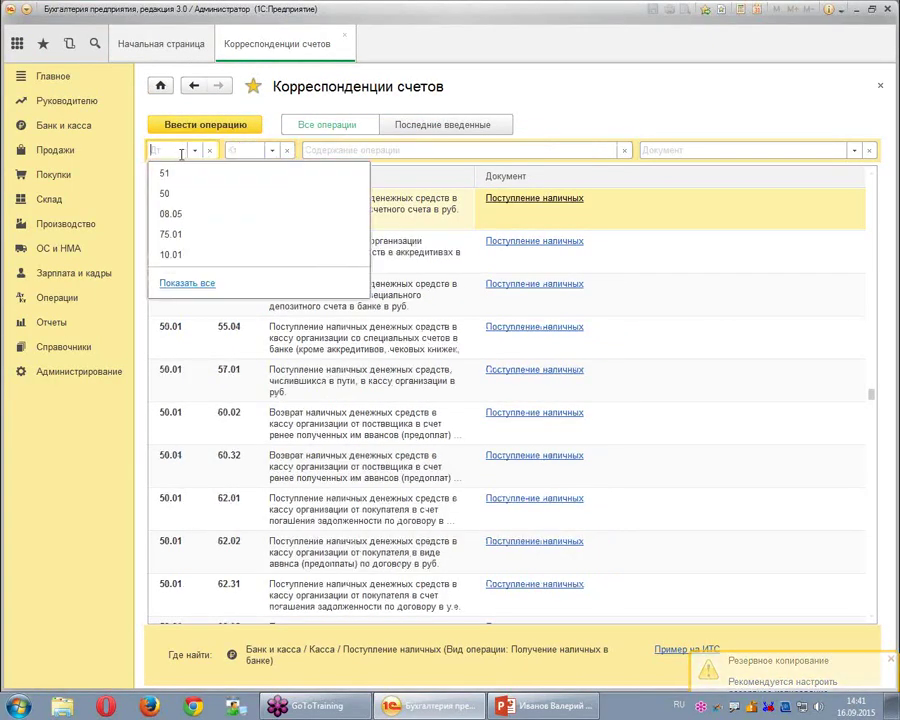
type("94")
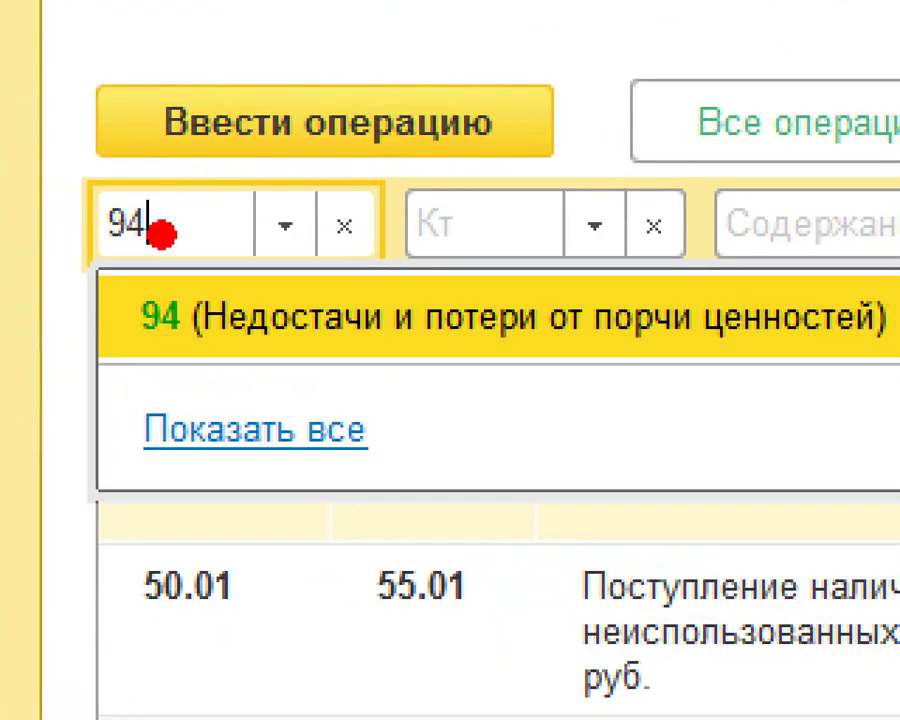
mouse_move(42, 402)
left_mouse_down()
mouse_move(136, 400)
mouse_move(884, 160)
mouse_move(36, 240)
mouse_move(118, 468)
left_mouse_up()
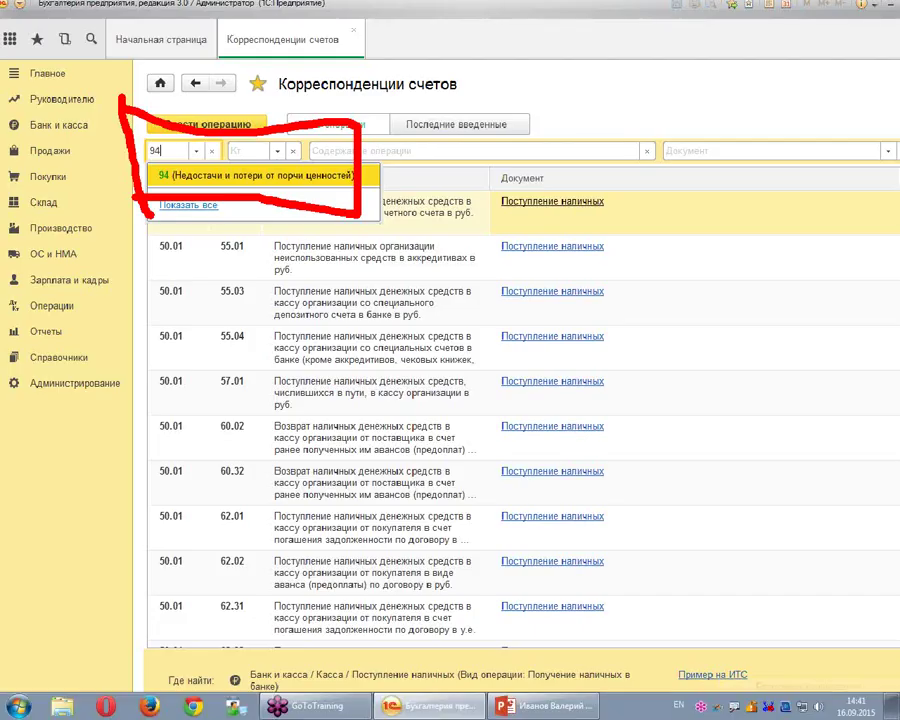
key("Escape")
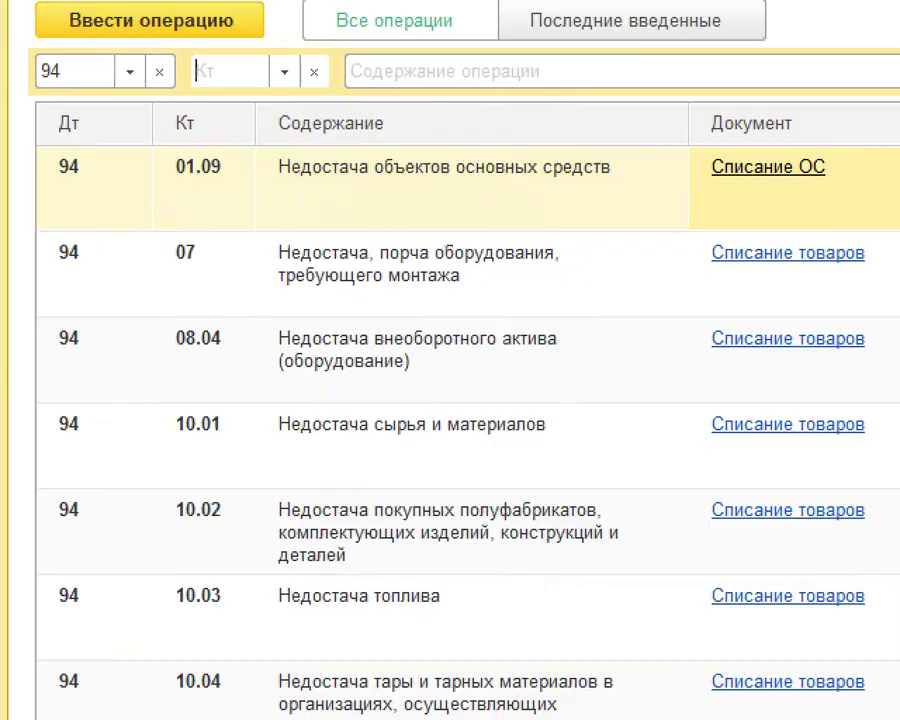
left_click_drag(658, 74, 884, 704)
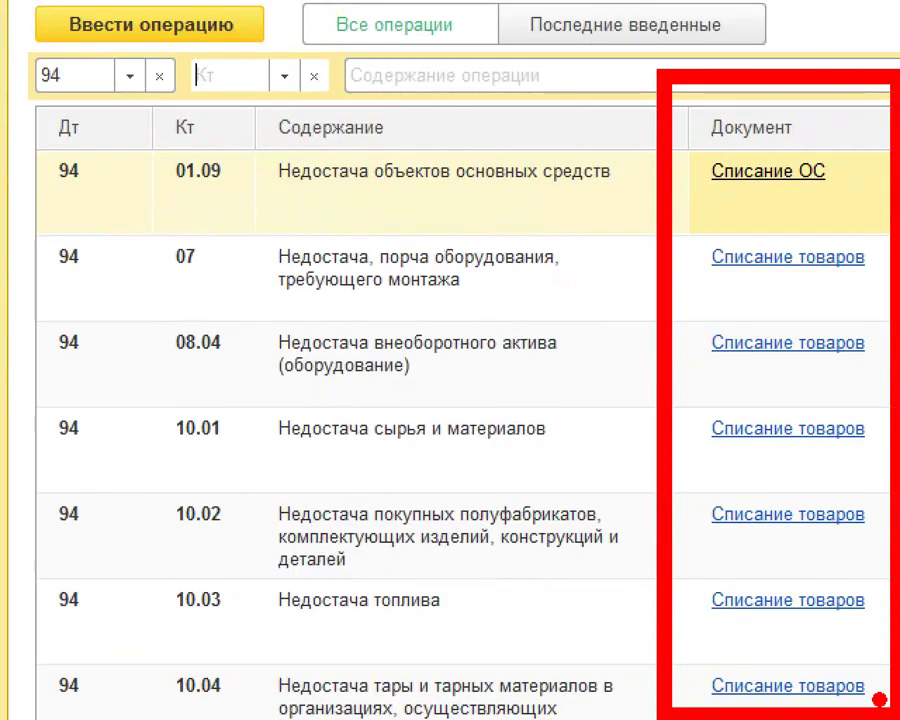
mouse_move(412, 350)
left_mouse_down()
mouse_move(562, 305)
mouse_move(575, 320)
left_mouse_up()
mouse_move(362, 458)
left_mouse_down()
mouse_move(588, 466)
mouse_move(575, 470)
left_mouse_up()
mouse_move(432, 540)
left_mouse_down()
mouse_move(540, 612)
mouse_move(606, 625)
left_mouse_up()
left_click_drag(545, 560, 606, 625)
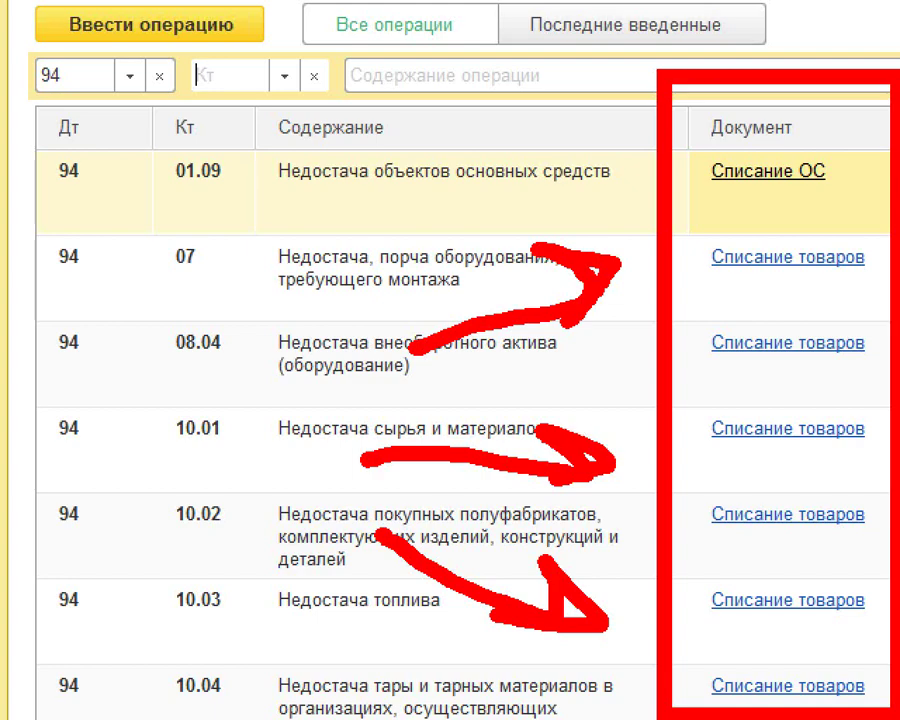
mouse_move(165, 62)
left_mouse_down()
mouse_move(112, 40)
mouse_move(8, 98)
mouse_move(110, 42)
left_mouse_up()
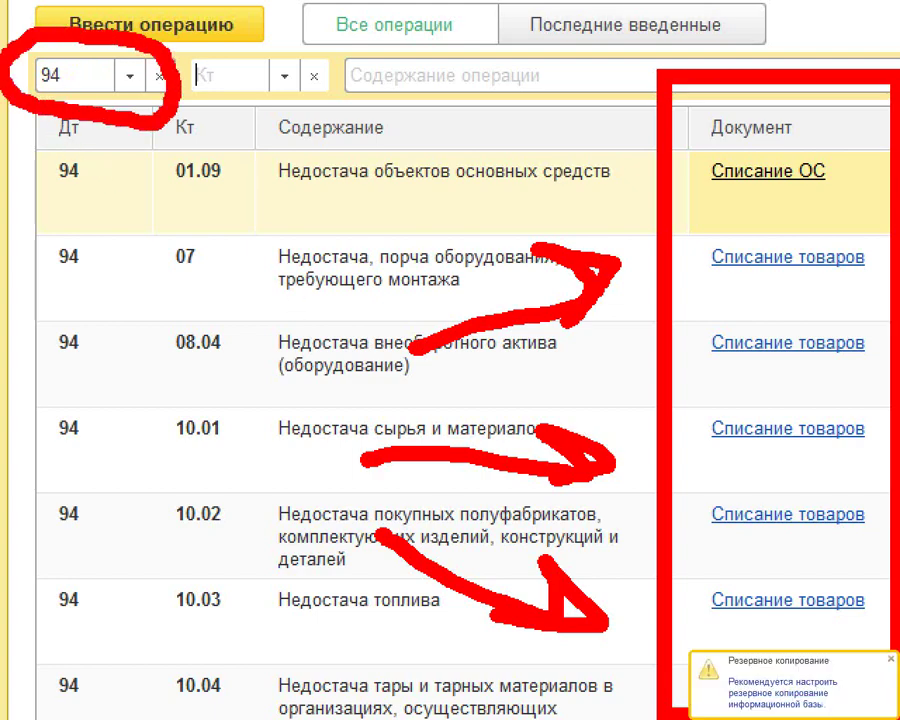
mouse_move(56, 85)
left_mouse_down()
mouse_move(56, 95)
mouse_move(163, 110)
mouse_move(140, 130)
mouse_move(235, 180)
mouse_move(290, 100)
mouse_move(405, 228)
left_mouse_up()
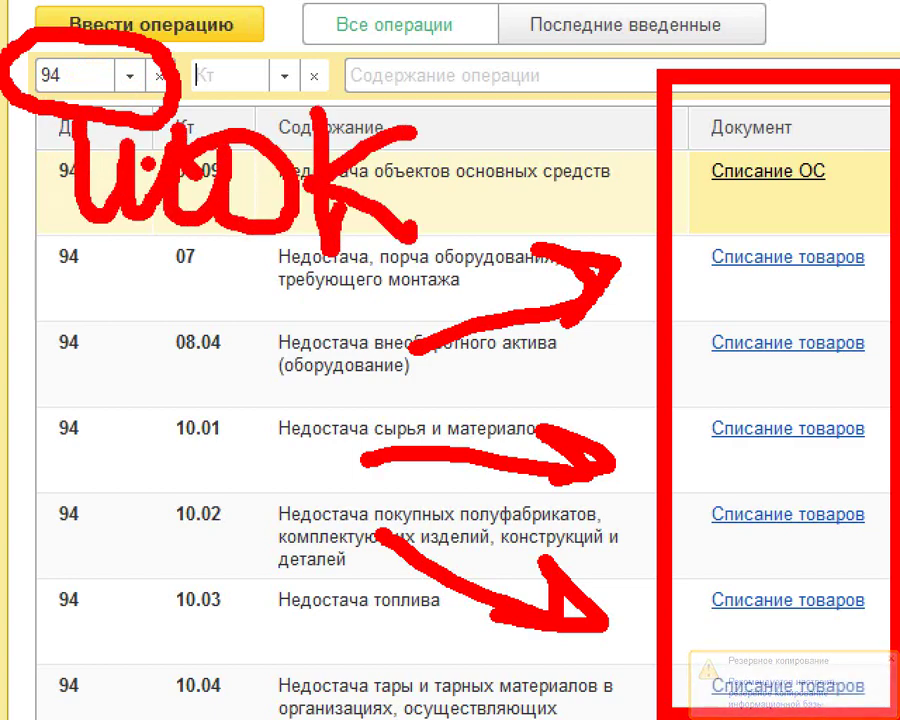
Clear the debit account filter in the account correspondence directory and filter it by credit account 94.
left_click(150, 317)
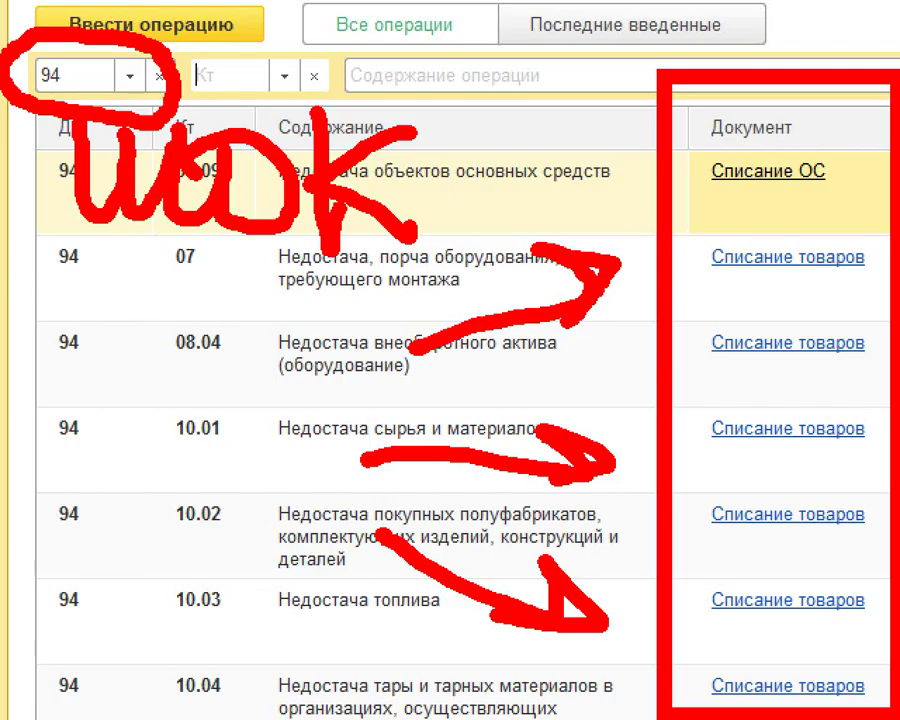
key("Escape")
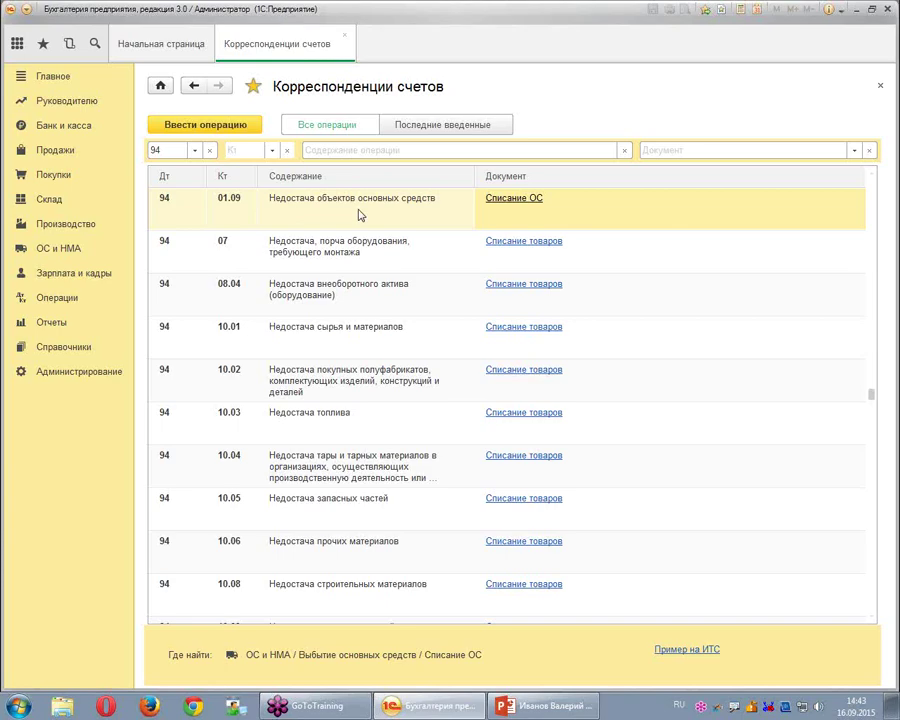
left_click(232, 150)
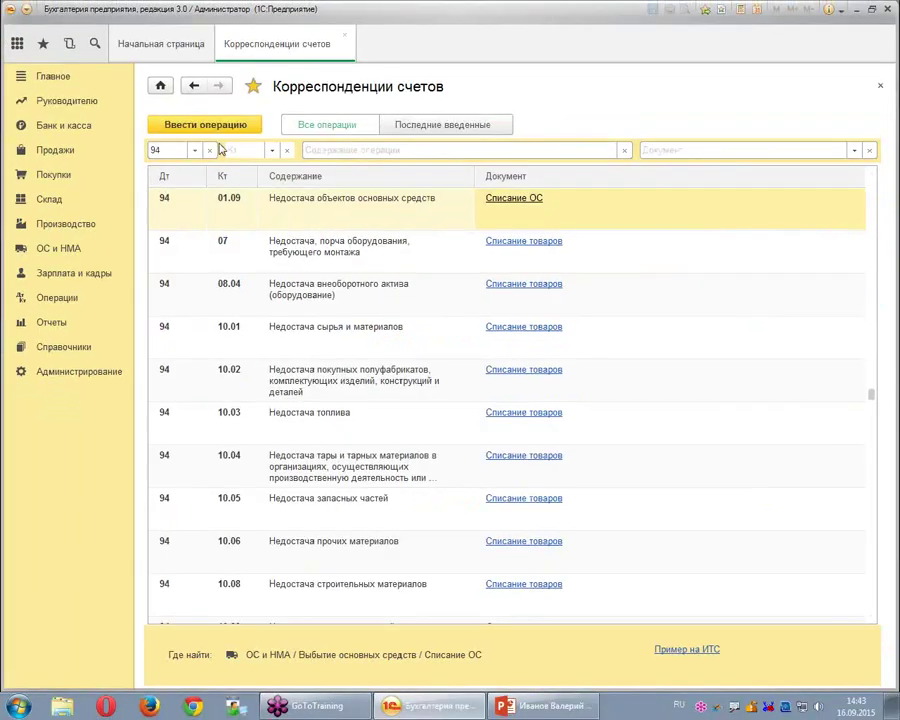
left_click(186, 151)
left_click(210, 151)
left_click(237, 150)
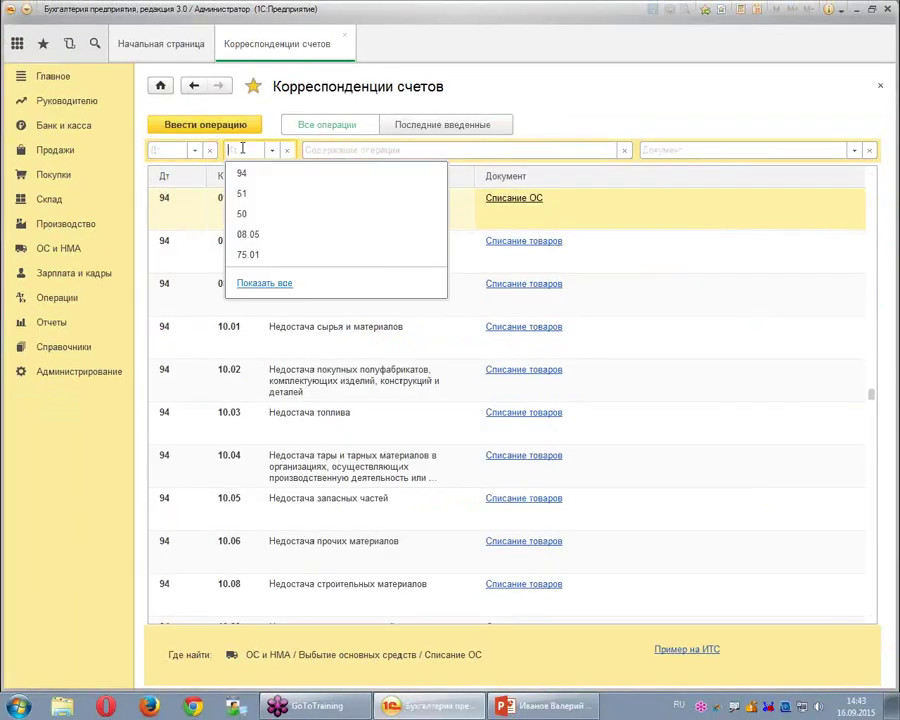
left_click(242, 175)
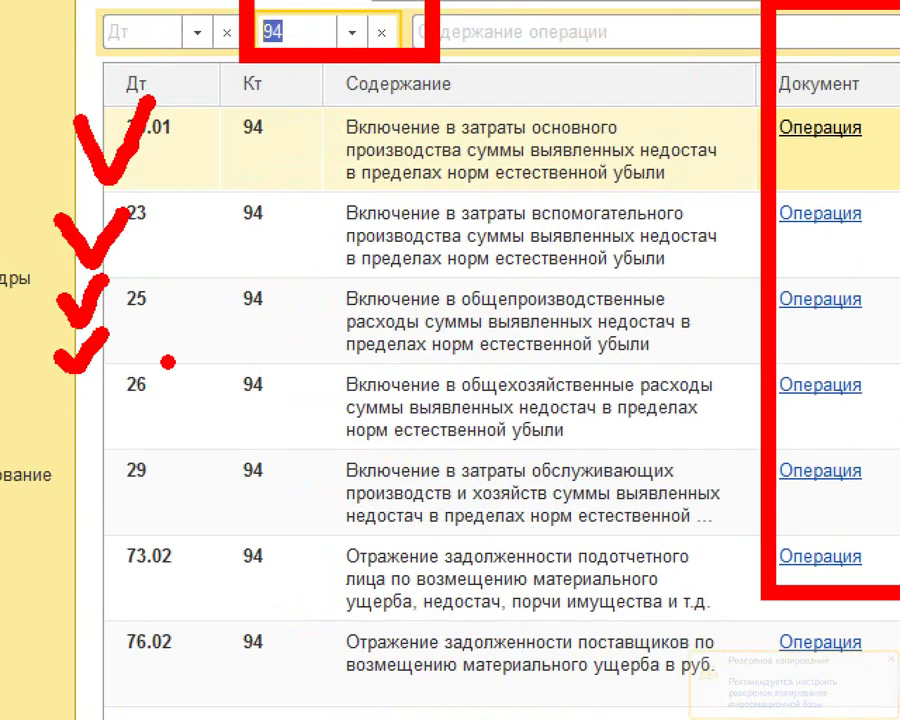
Examine the debit accounts, descriptions and documents listed against credit account 94, focusing on the 73.02 row for recovering material damage.
mouse_move(117, 600)
left_mouse_down()
mouse_move(105, 602)
mouse_move(117, 635)
left_mouse_up()
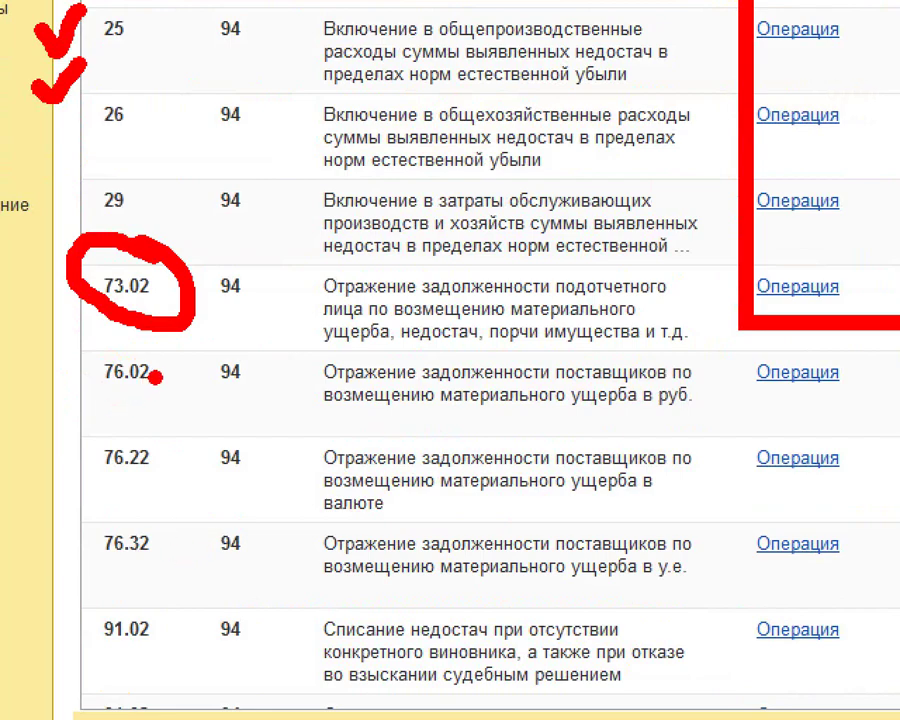
mouse_move(148, 325)
left_mouse_down()
mouse_move(12, 700)
mouse_move(148, 328)
left_mouse_up()
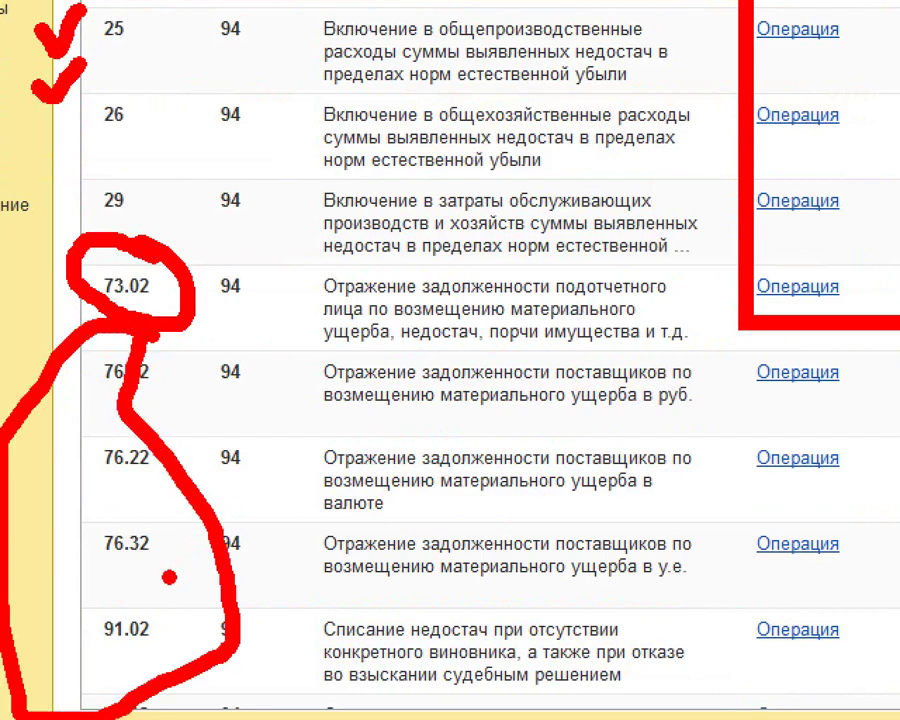
mouse_move(745, 297)
left_mouse_down()
mouse_move(733, 547)
mouse_move(886, 525)
mouse_move(893, 312)
left_mouse_up()
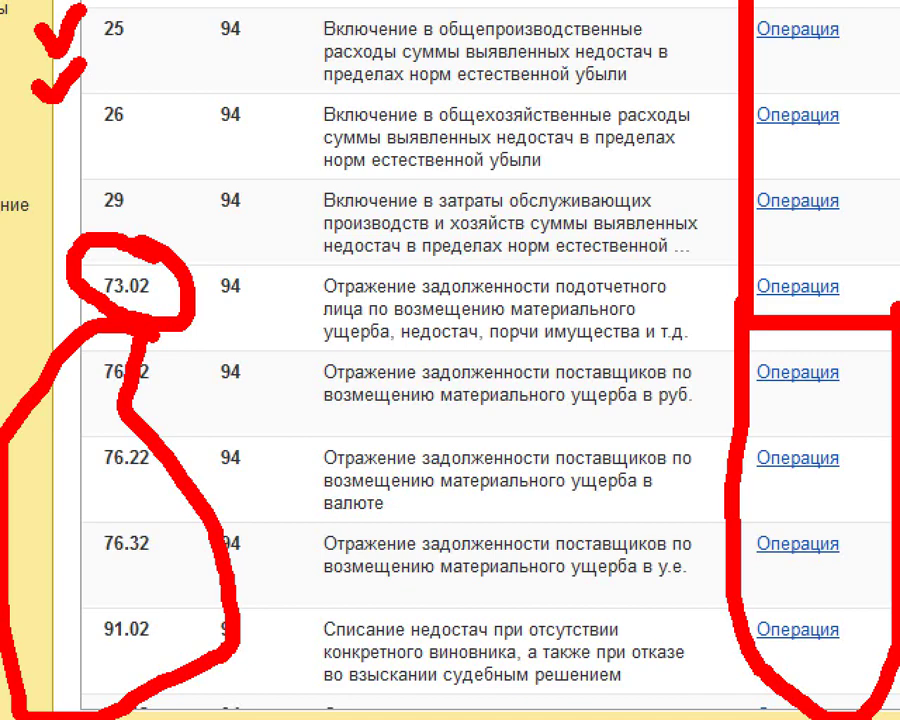
mouse_move(258, 160)
left_mouse_down()
mouse_move(248, 172)
mouse_move(276, 180)
mouse_move(282, 128)
mouse_move(200, 104)
left_mouse_up()
key("Escape")
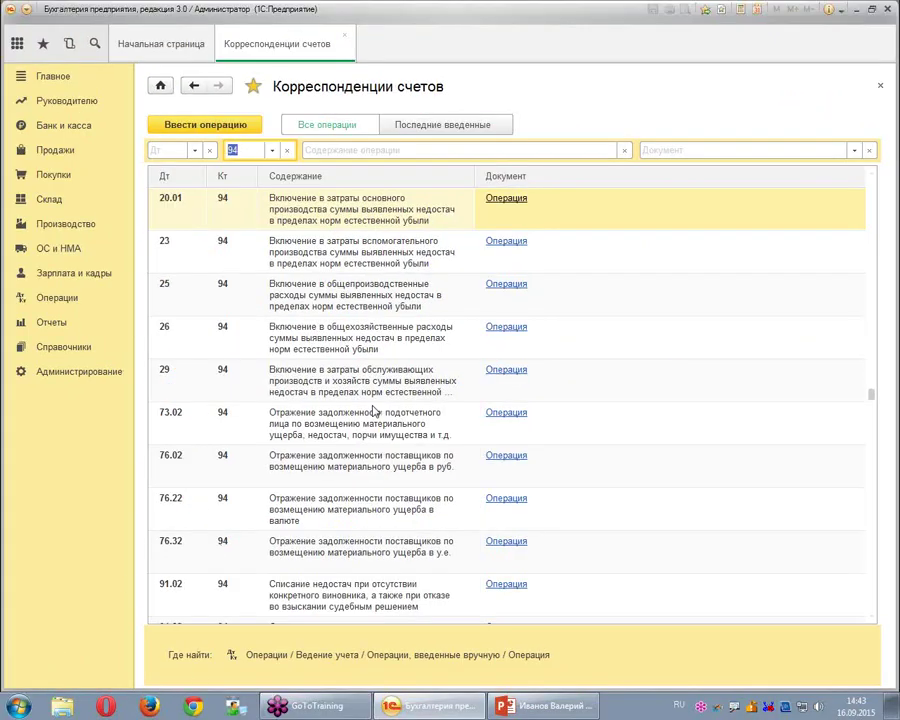
key("ctrl+1")
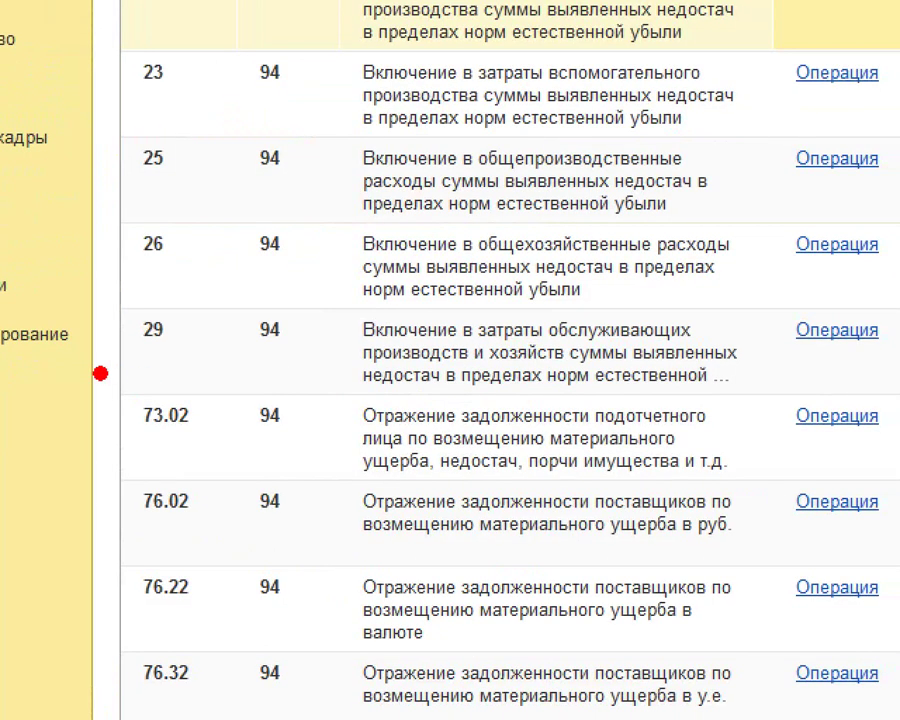
left_click_drag(100, 374, 893, 484)
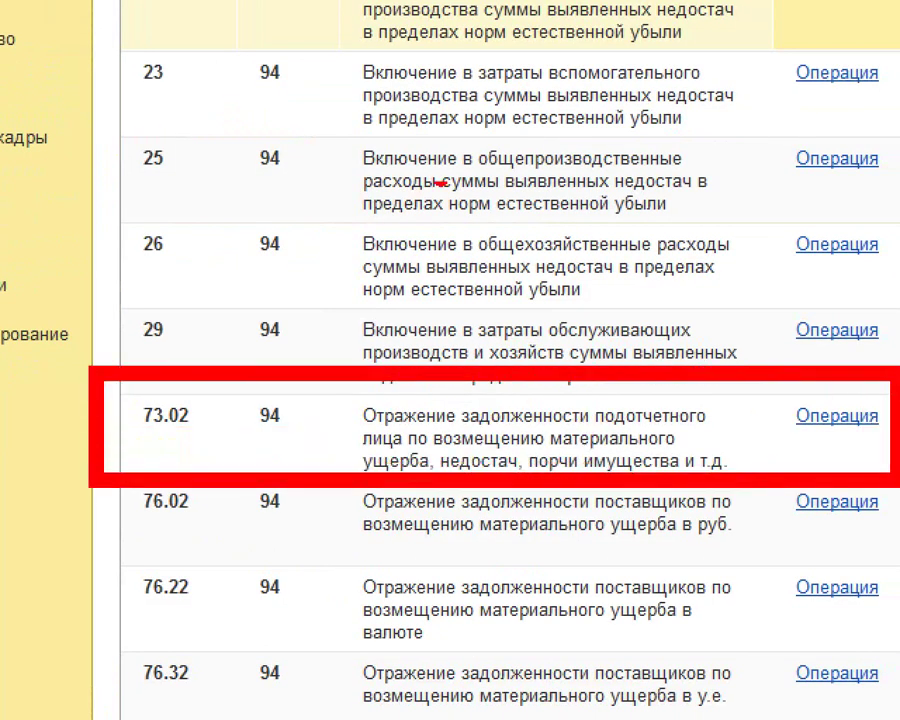
mouse_move(300, 268)
left_mouse_down()
mouse_move(430, 210)
mouse_move(435, 165)
left_mouse_up()
mouse_move(590, 105)
left_mouse_down()
mouse_move(640, 270)
mouse_move(590, 265)
left_mouse_up()
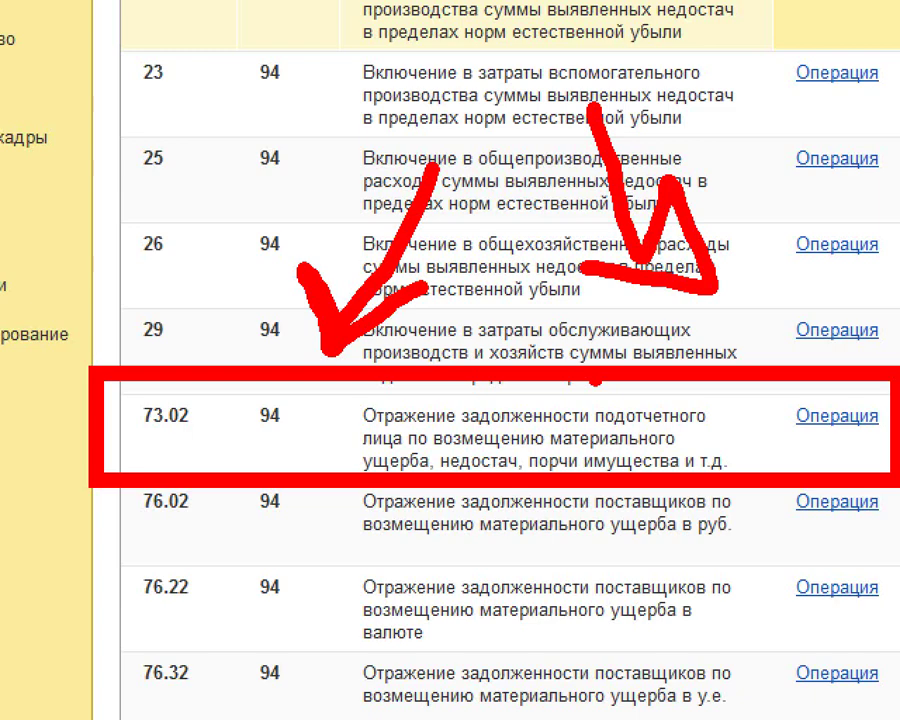
mouse_move(415, 715)
left_mouse_down()
mouse_move(302, 508)
mouse_move(378, 572)
left_mouse_up()
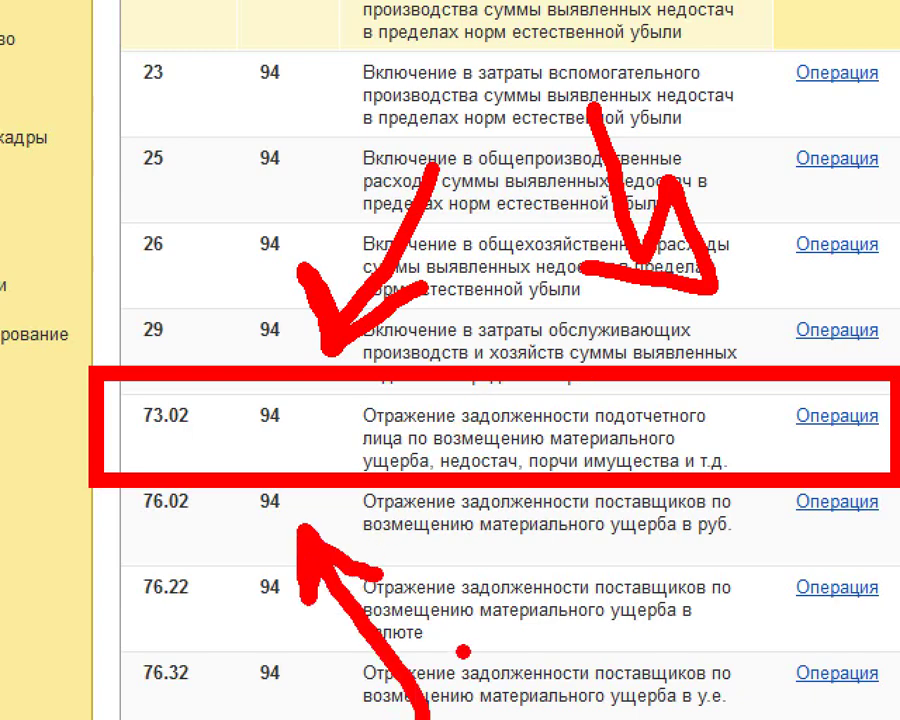
mouse_move(463, 651)
left_mouse_down()
mouse_move(723, 533)
mouse_move(702, 585)
left_mouse_up()
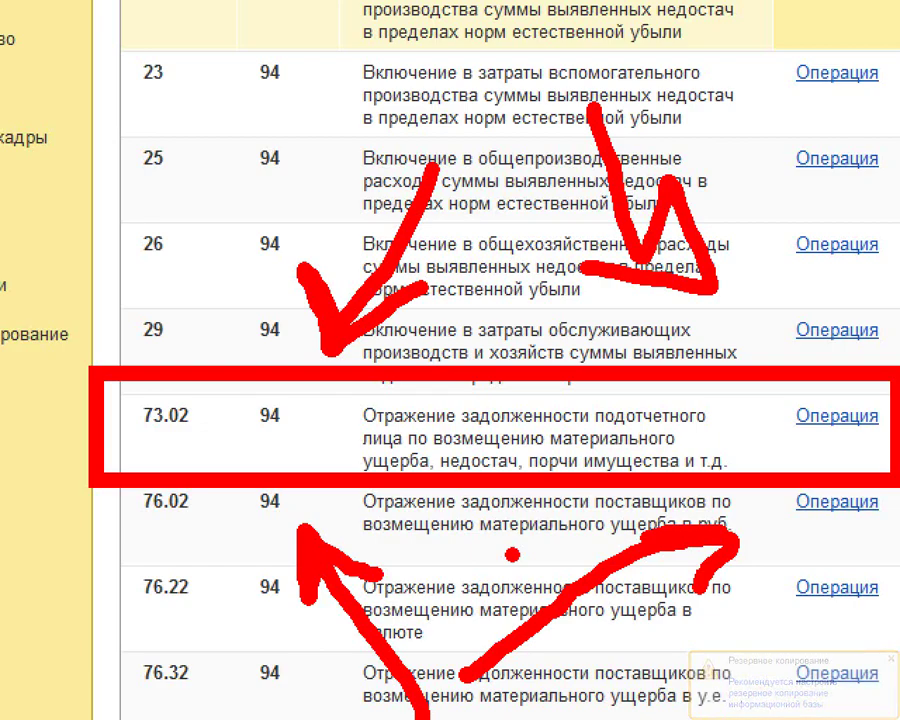
left_click_drag(700, 385, 895, 485)
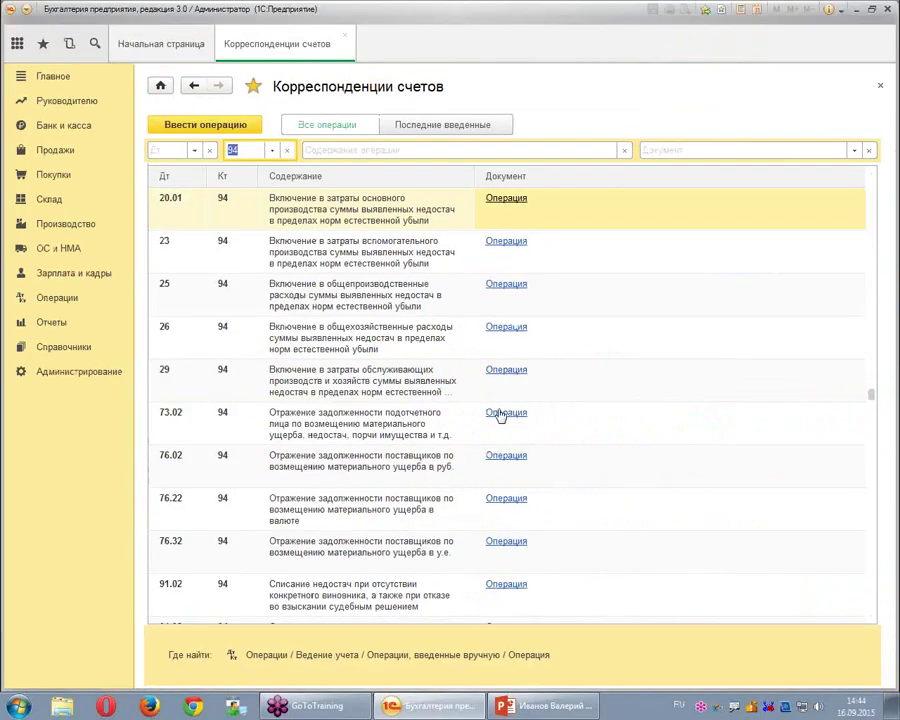
Open a new operation from the 73.02–94 correspondence, review its prefilled debit and credit accounts, and close it.
left_click(836, 416)
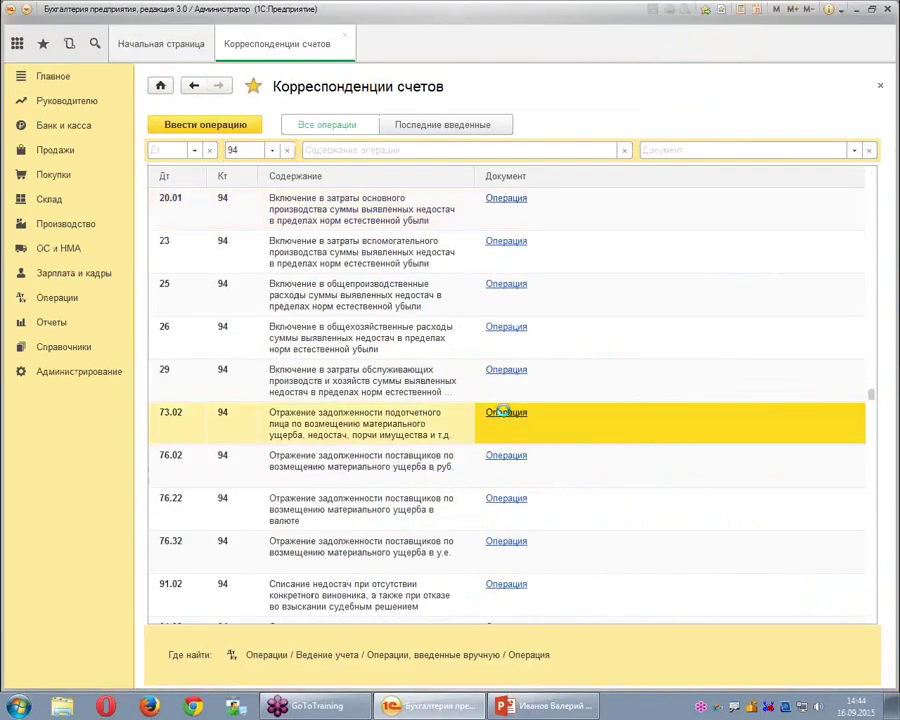
left_click(503, 412)
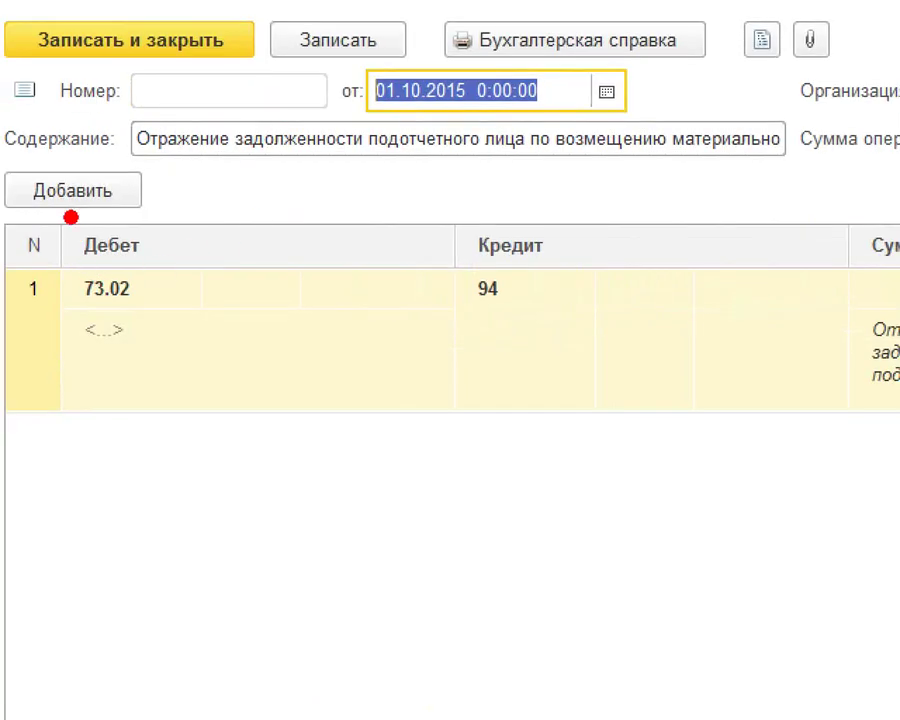
left_click_drag(178, 210, 247, 262)
mouse_move(395, 205)
left_mouse_down()
mouse_move(566, 317)
mouse_move(590, 320)
left_mouse_up()
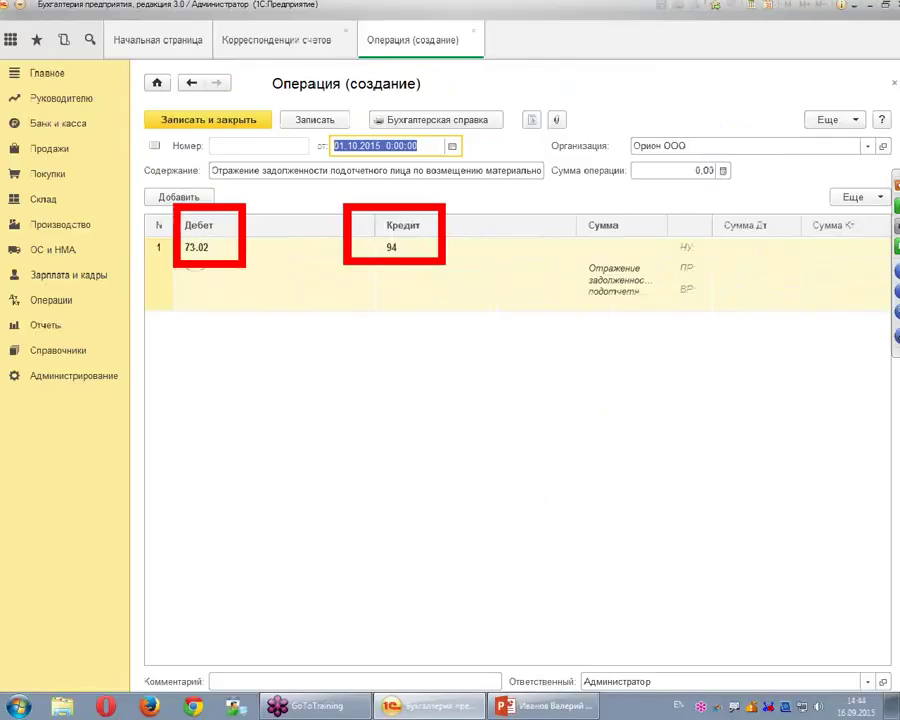
left_click(474, 36)
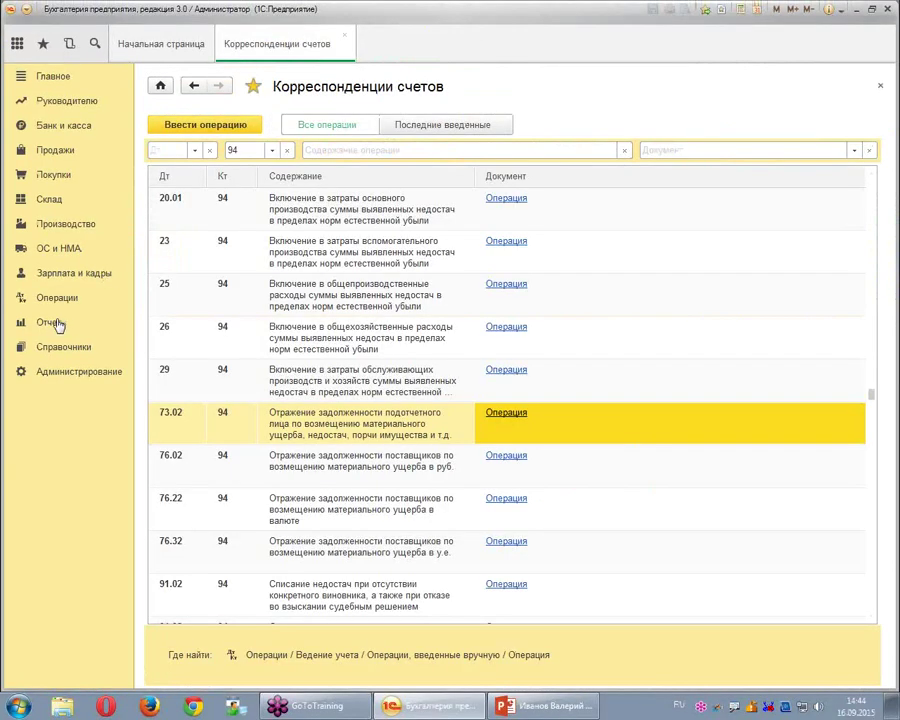
Open the list Операции, введенные вручную in the Операции section and create a new document of the type Операция.
left_click(33, 298)
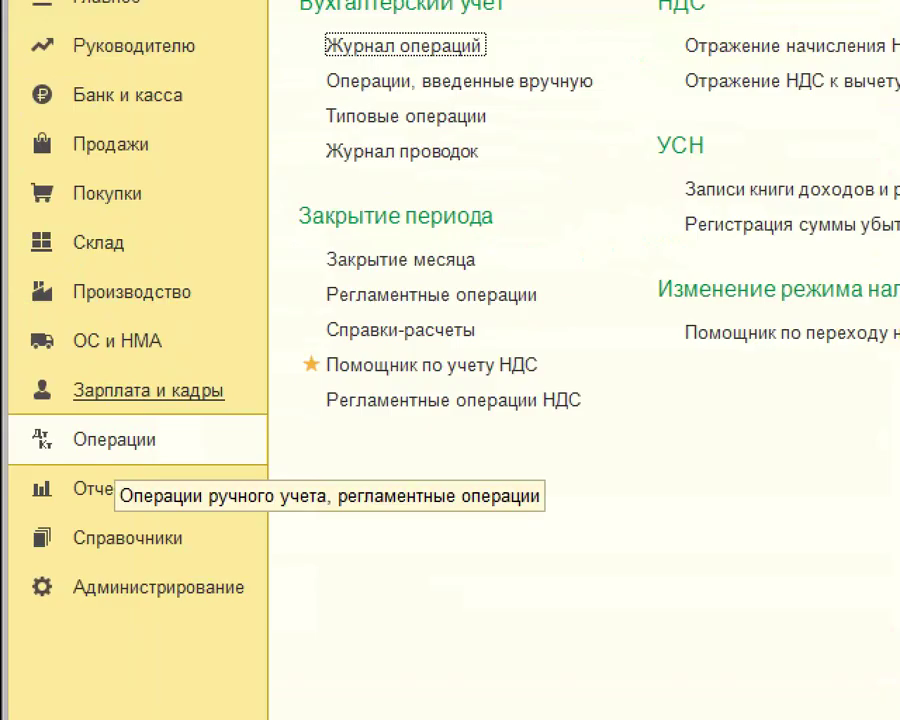
left_click_drag(2, 273, 125, 332)
left_click_drag(292, 86, 630, 160)
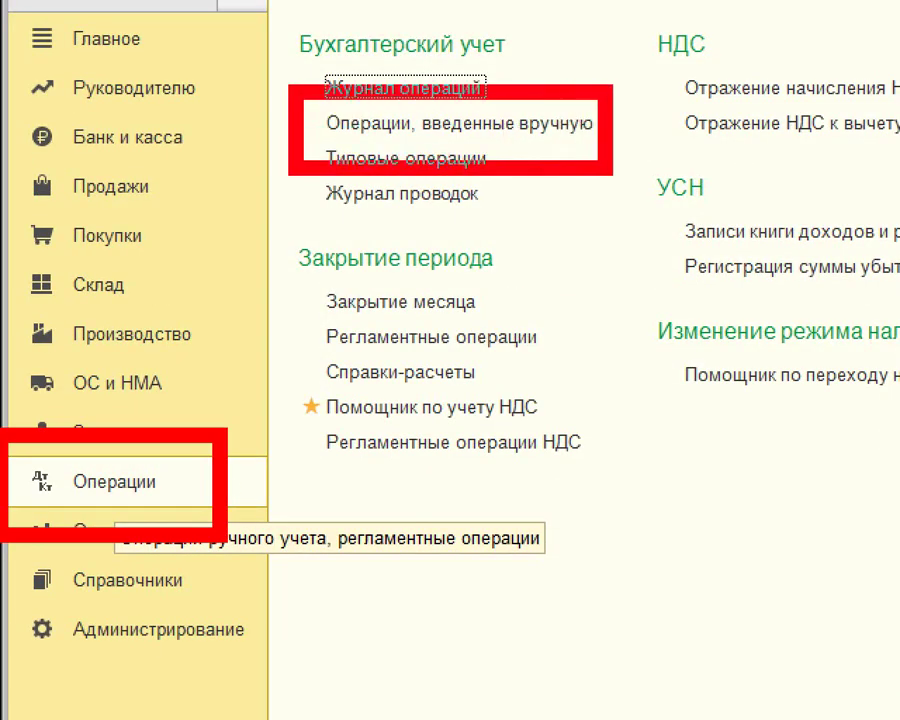
left_click_drag(580, 218, 240, 515)
left_click_drag(520, 258, 612, 272)
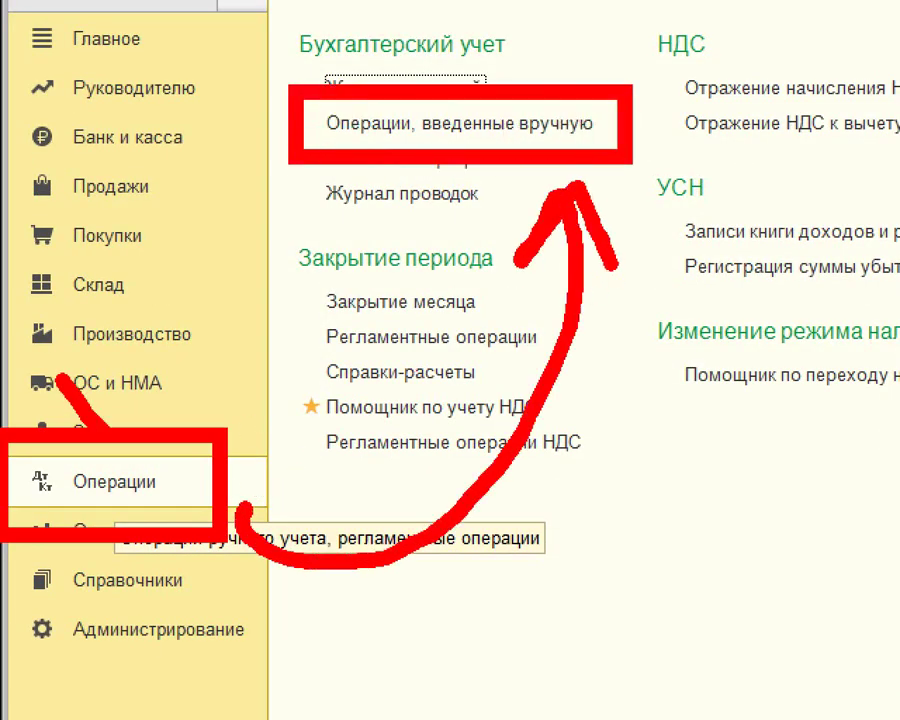
left_click_drag(130, 452, 225, 178)
left_click_drag(225, 415, 372, 205)
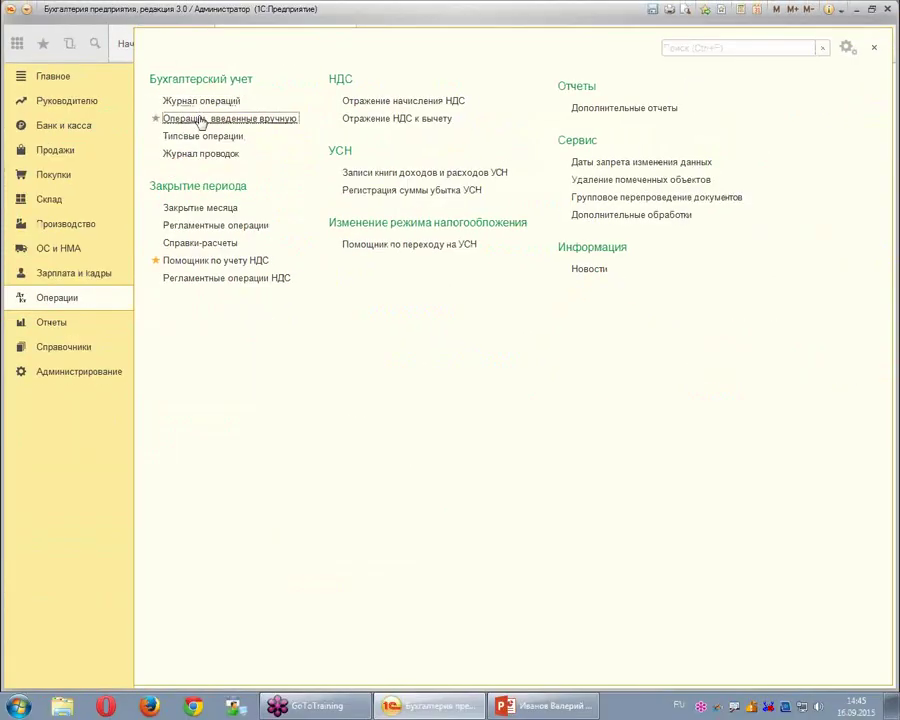
left_click(197, 118)
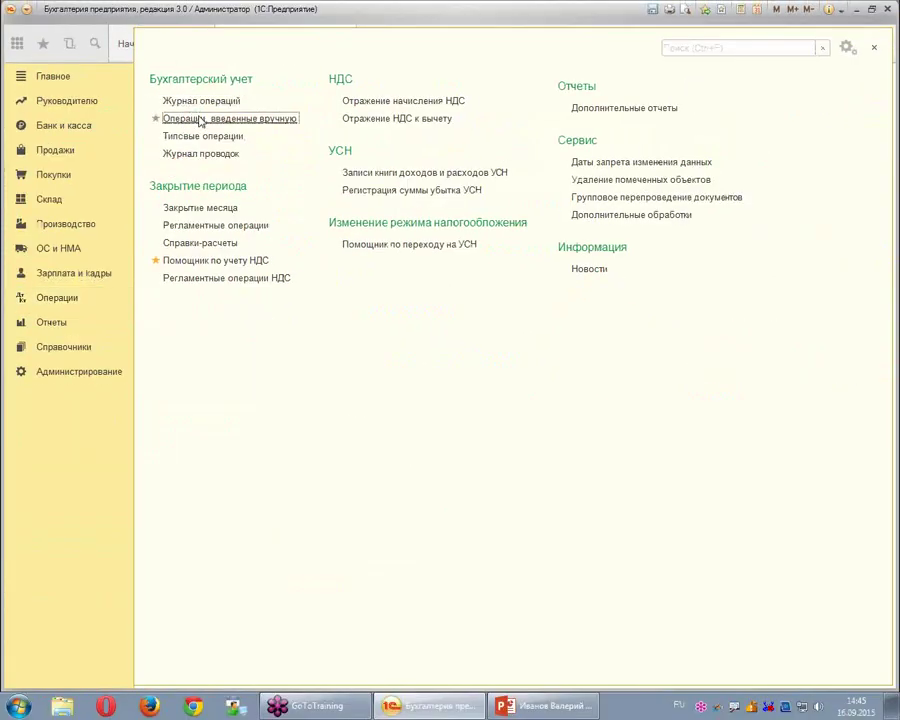
left_click(190, 149)
left_click(196, 170)
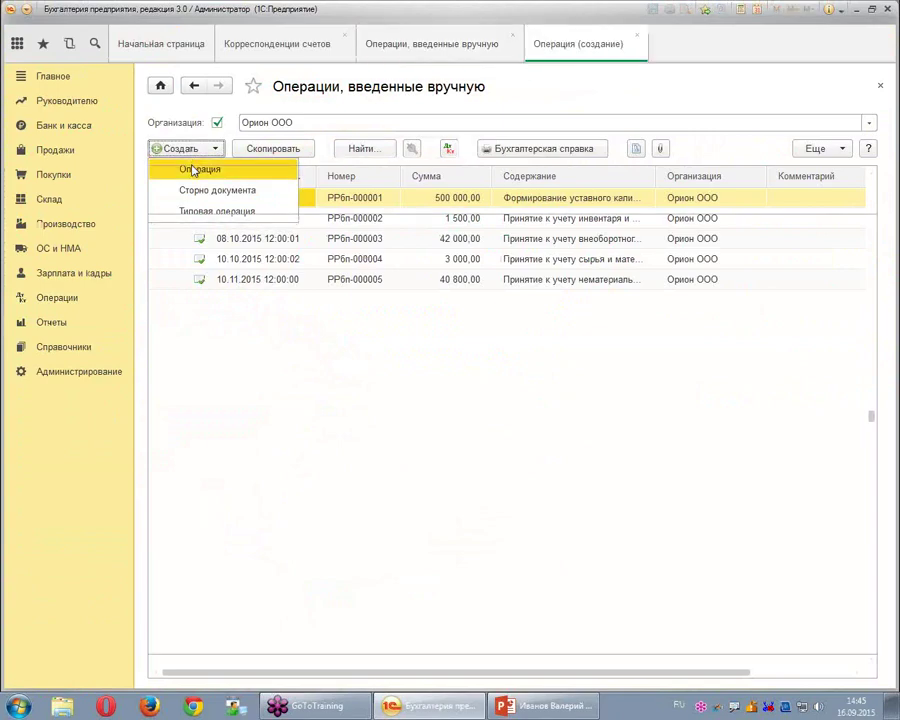
Enter протрьбсбмьбюмьбюмьбю as the operation's content and add an entry row.
left_click(244, 172)
type("протрьбсбмьбюмьбюмьбю")
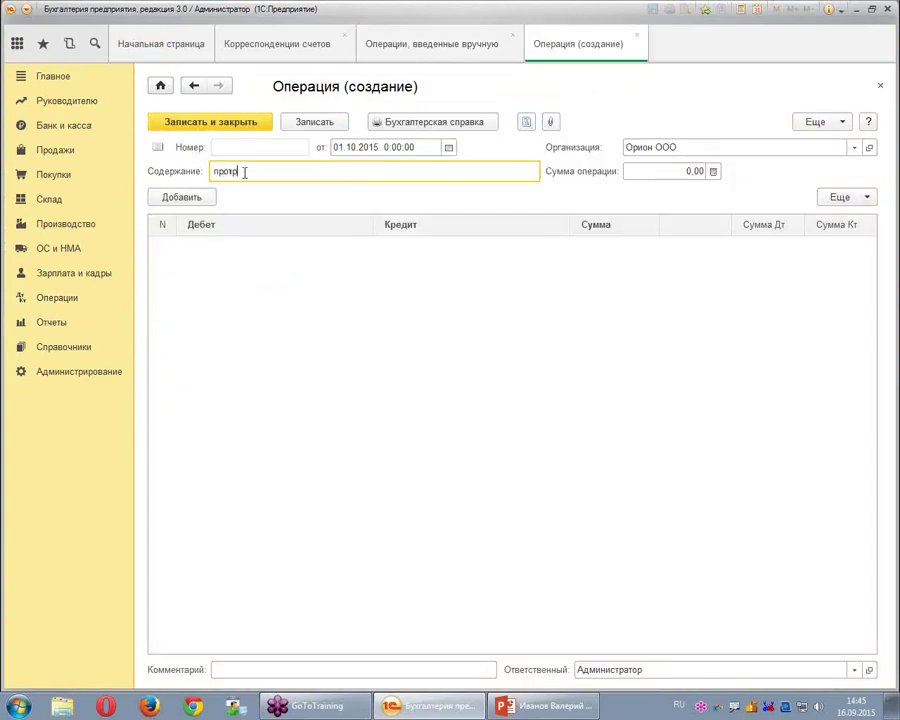
left_click(195, 198)
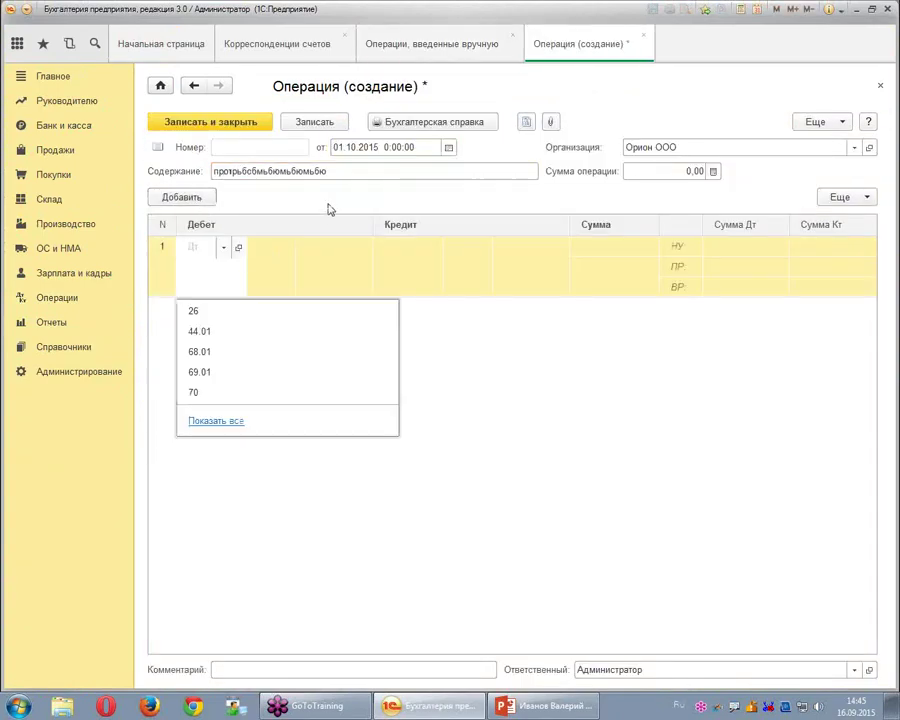
Fill the entry with debit account 73.02, credit account 94 and the entry description 1223итар.
type("7302")
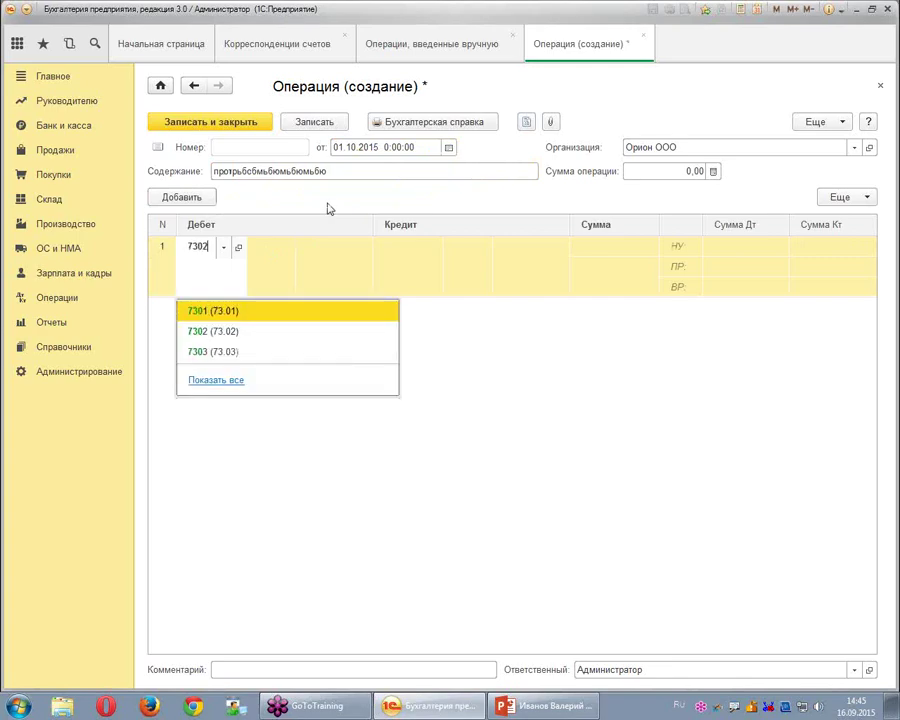
key("Return")
left_click(406, 250)
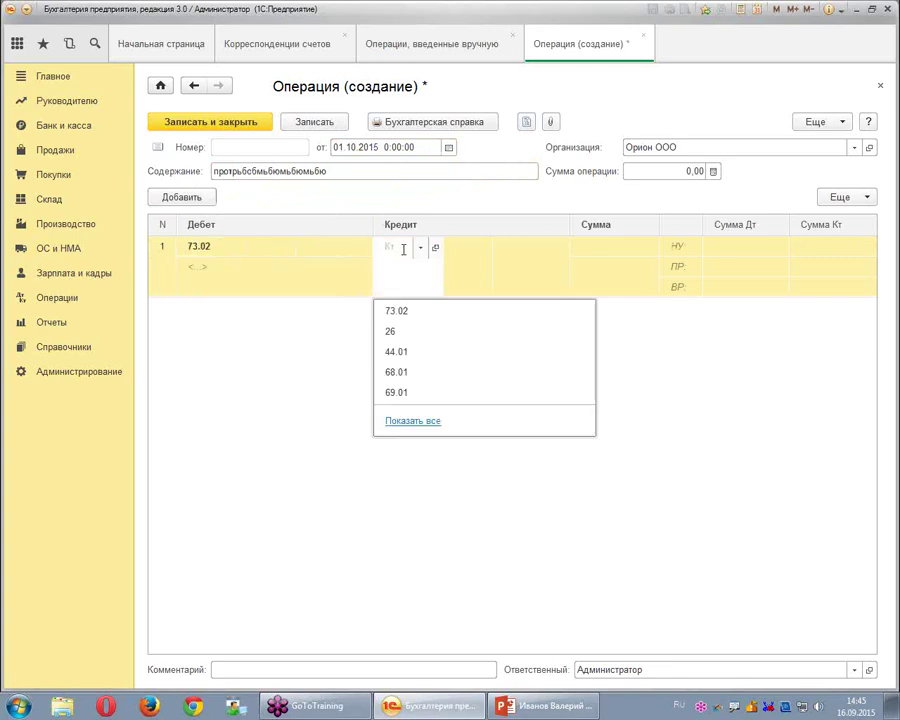
type("94")
key("Return")
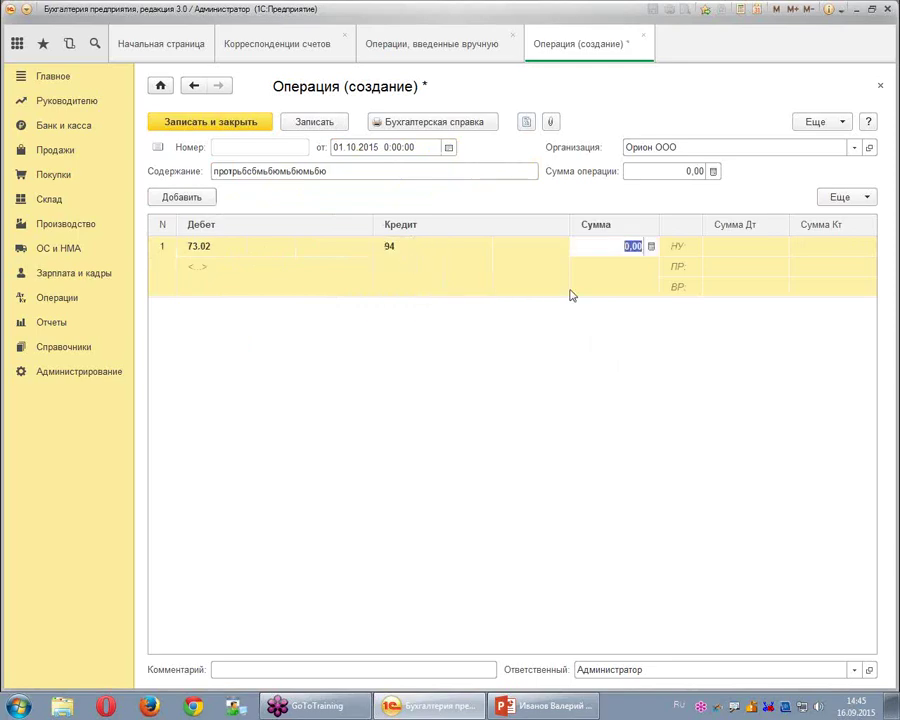
left_click(614, 284)
type("1223штар")
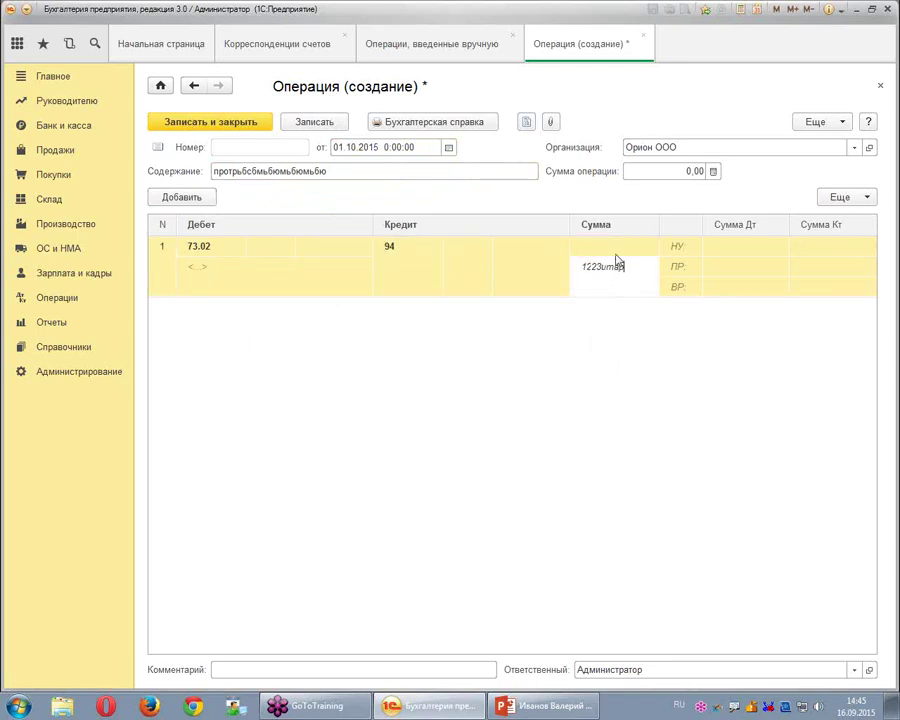
key("Return")
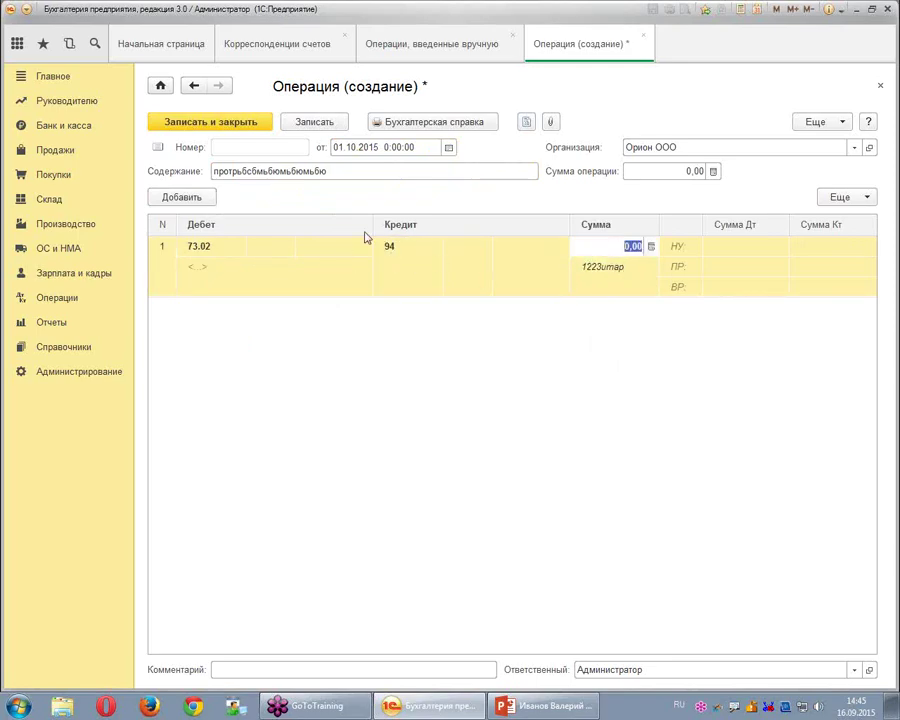
Close the new operation without saving and close the list of manually entered operations.
left_click(644, 36)
left_click(450, 365)
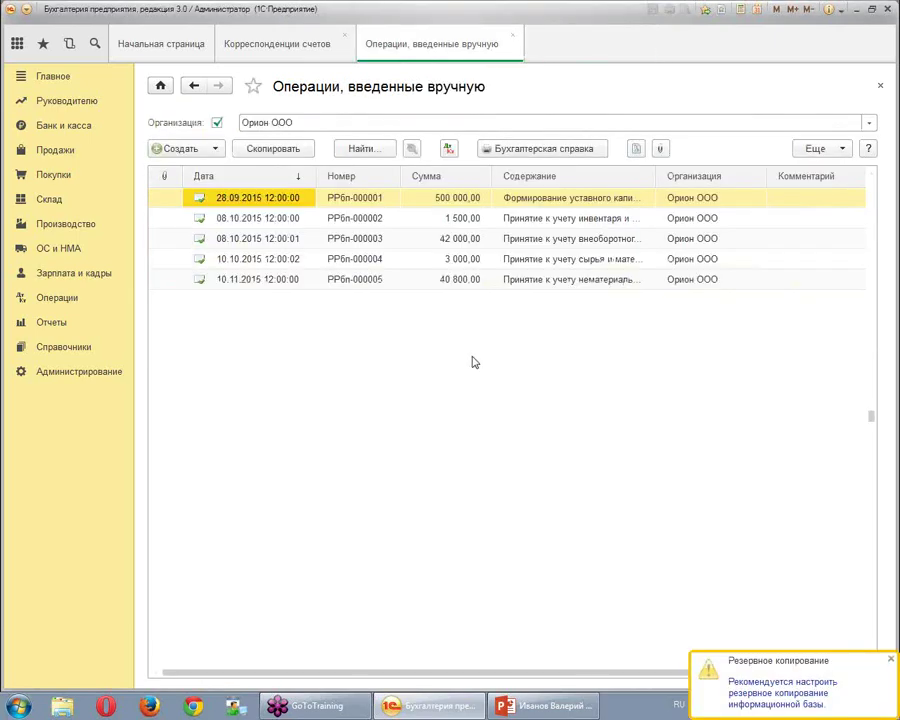
left_click(514, 38)
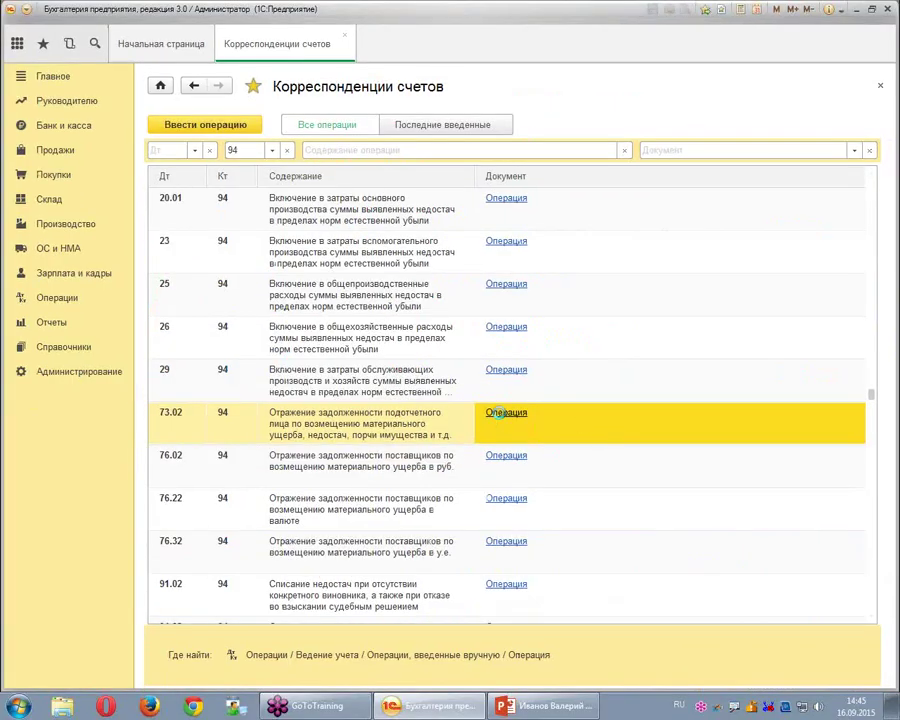
Create an operation from the 73.02–94 correspondence in the account correspondence directory.
left_click(498, 412)
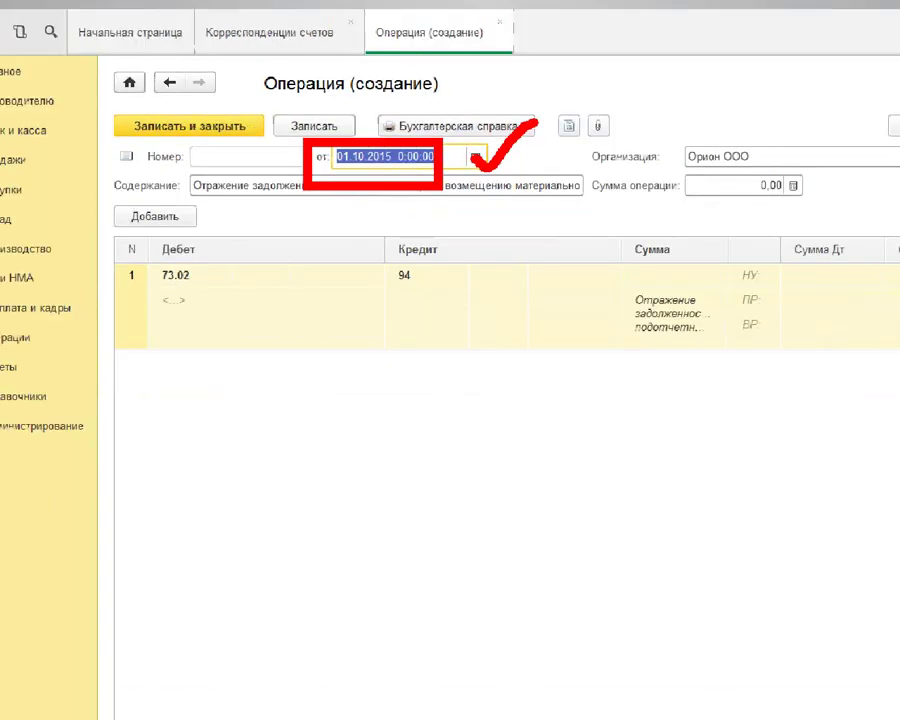
Set the new operation's date to 28.12.2015.
type("2")
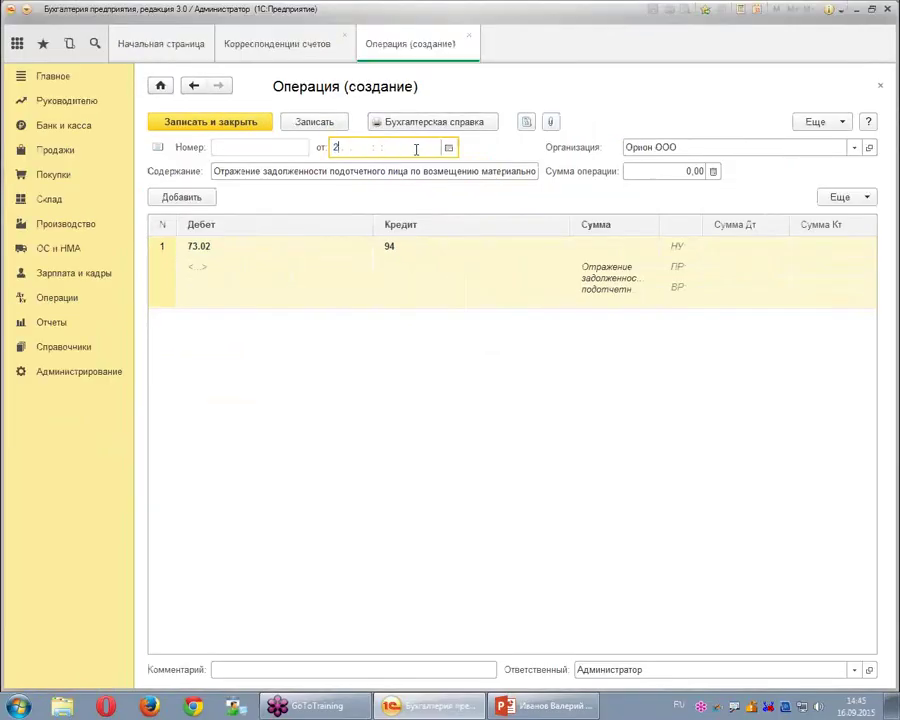
type("8.12.")
key("Tab")
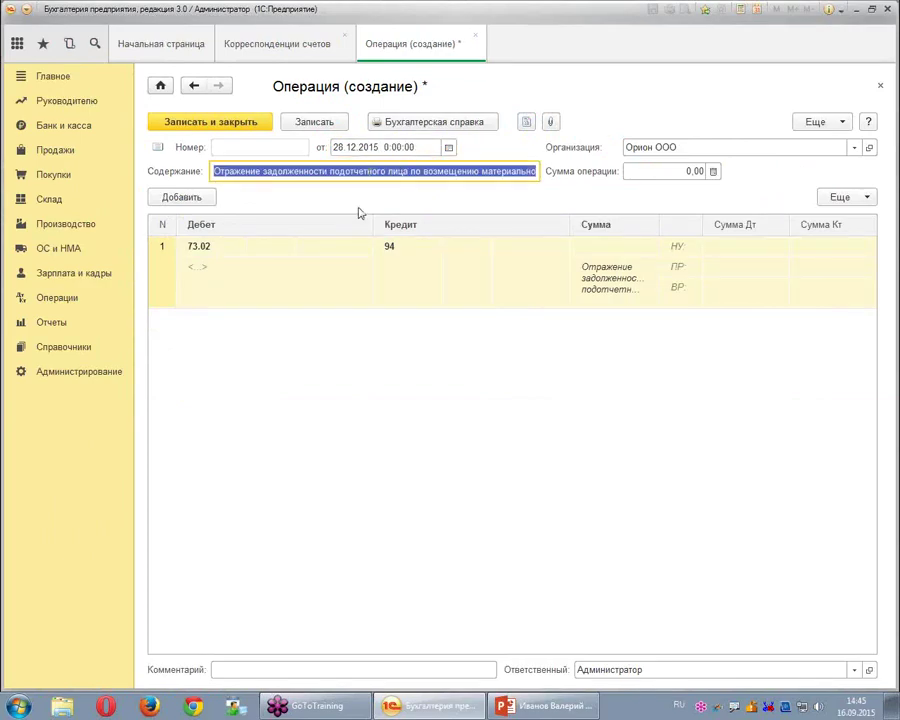
Choose the employee as the analytics of debit account 73.02 and set the entry amount to 25 000.
left_click(239, 266)
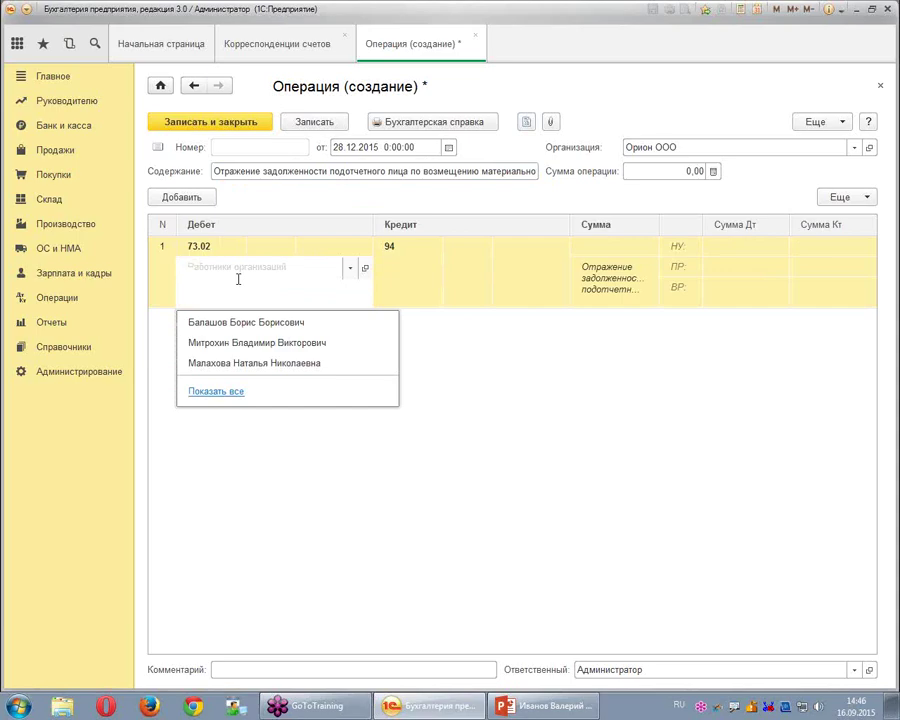
type("Ба")
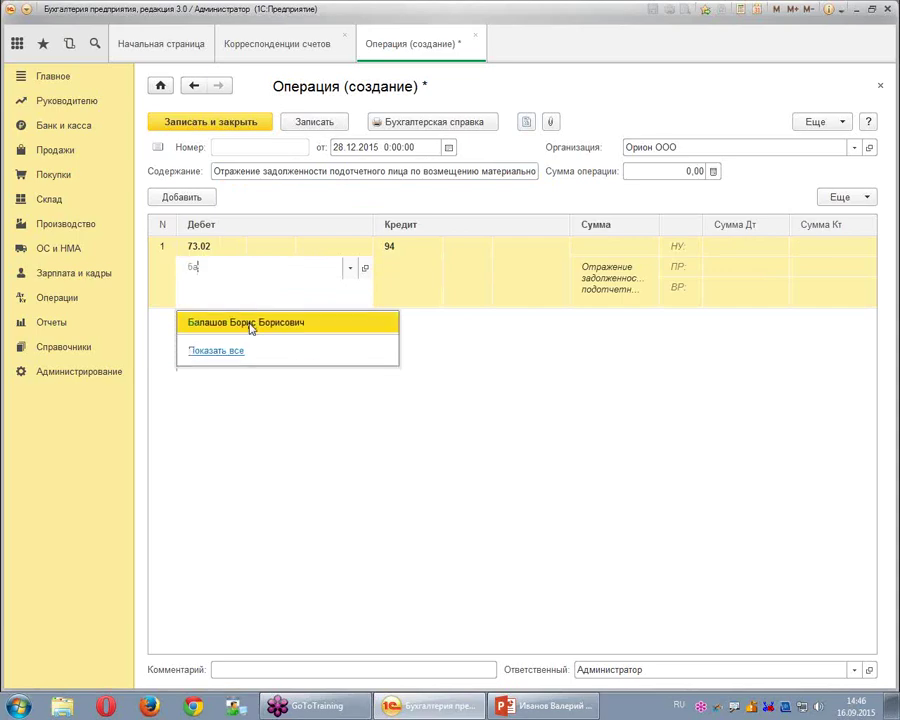
left_click(251, 325)
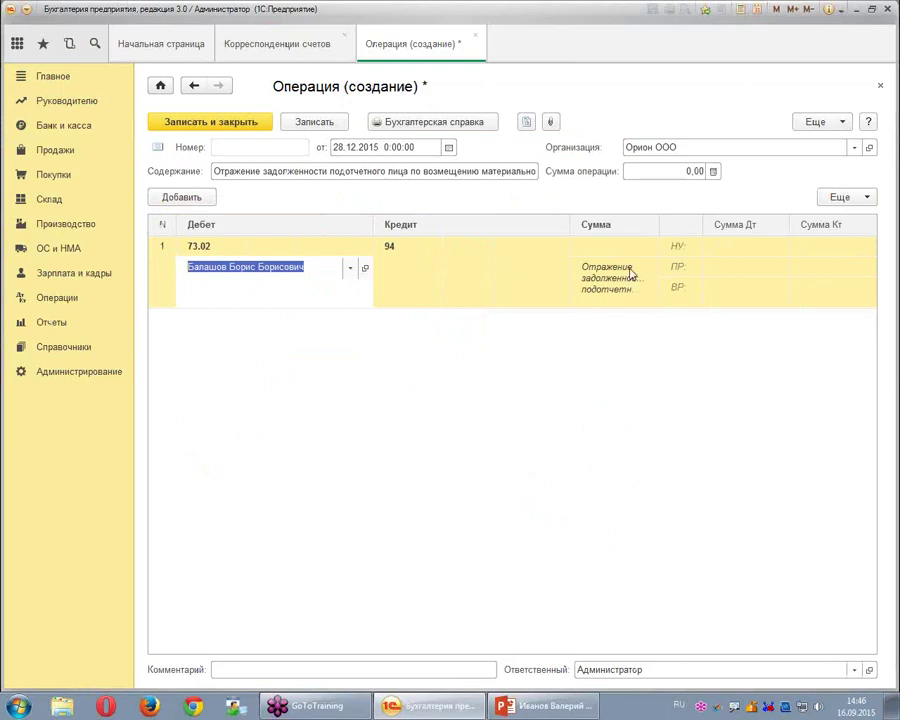
key("Tab")
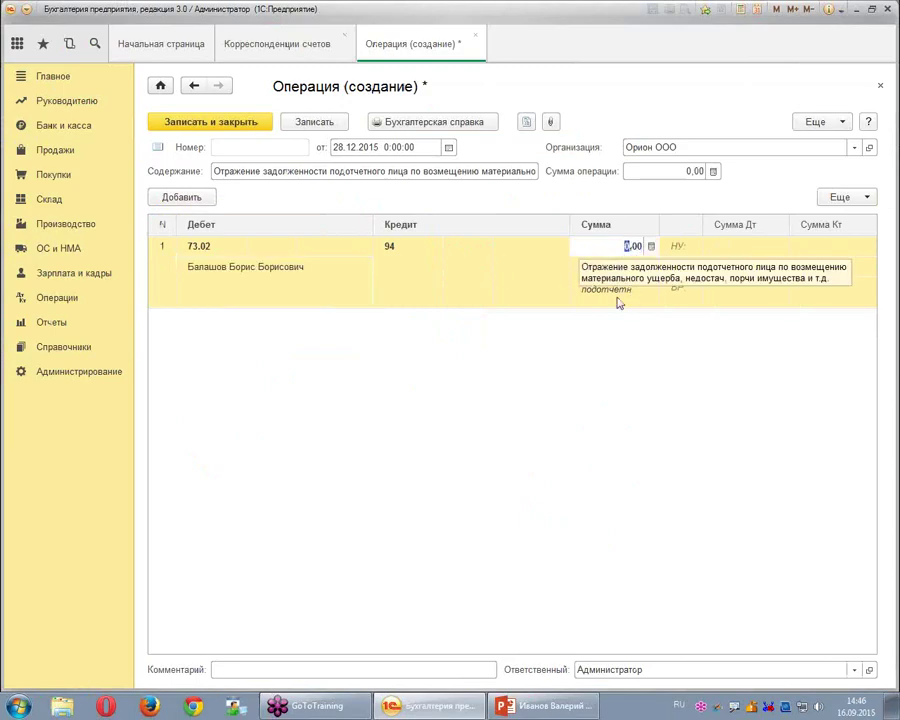
type("25000")
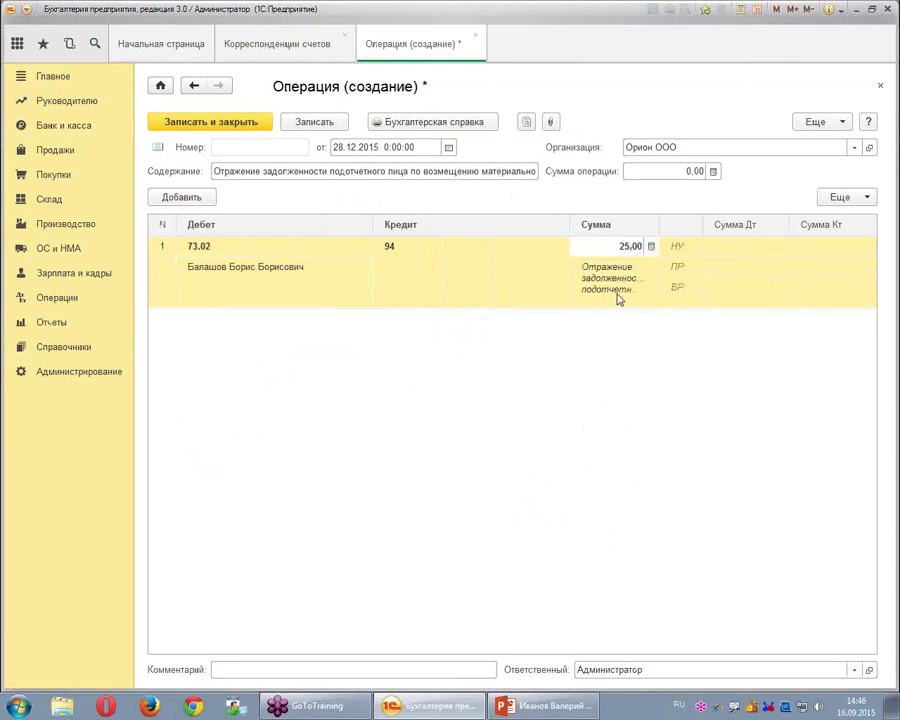
key("Return")
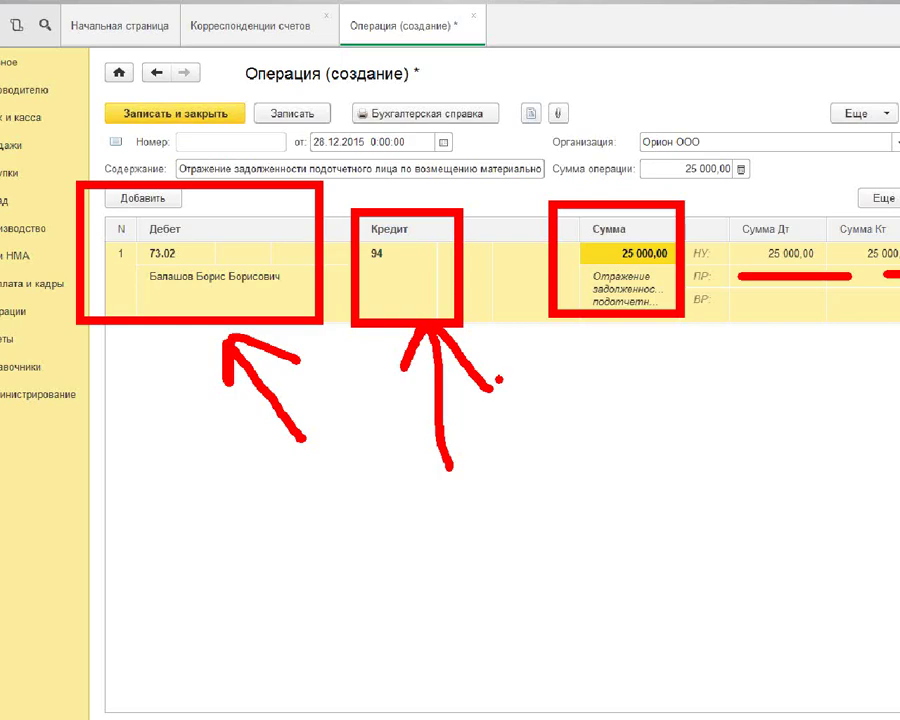
Save the 73.02–94 operation, keeping its form open.
left_click_drag(237, 119, 273, 134)
mouse_move(580, 48)
left_mouse_down()
mouse_move(612, 100)
mouse_move(241, 70)
left_mouse_up()
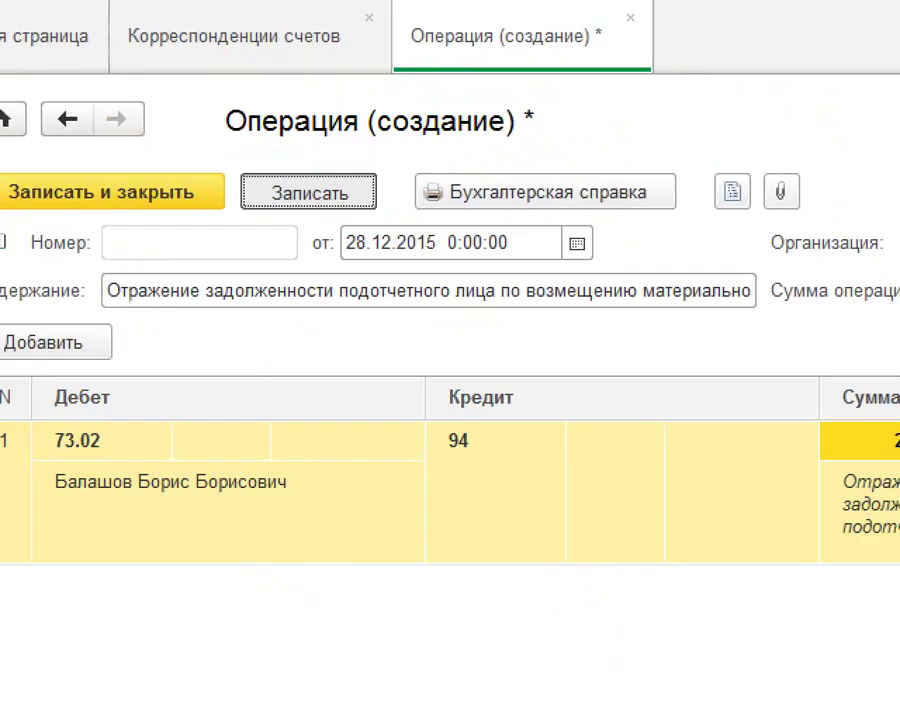
left_click(309, 192)
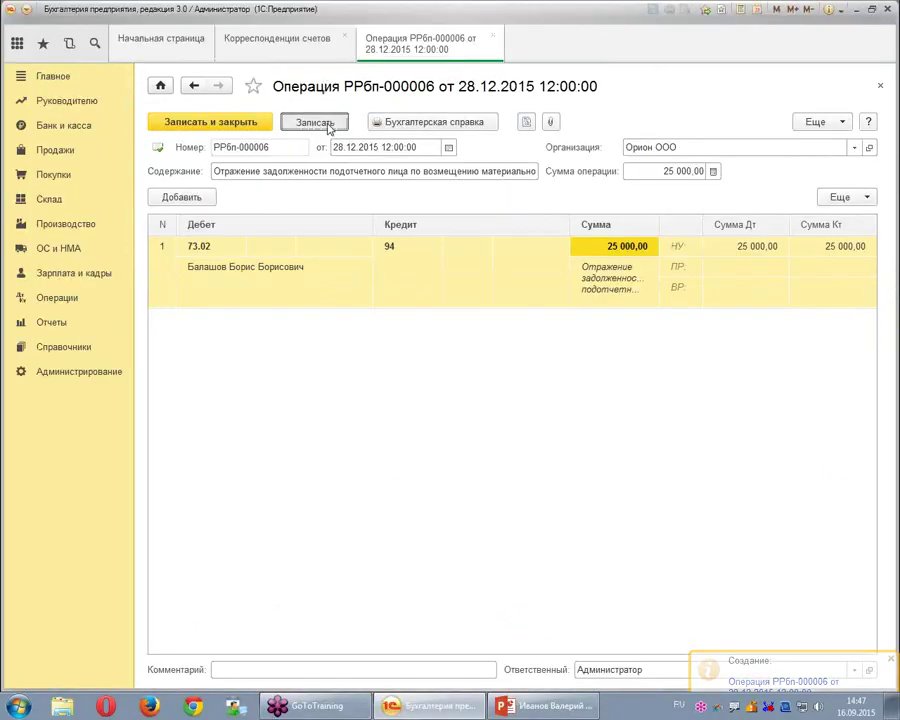
left_click(179, 180)
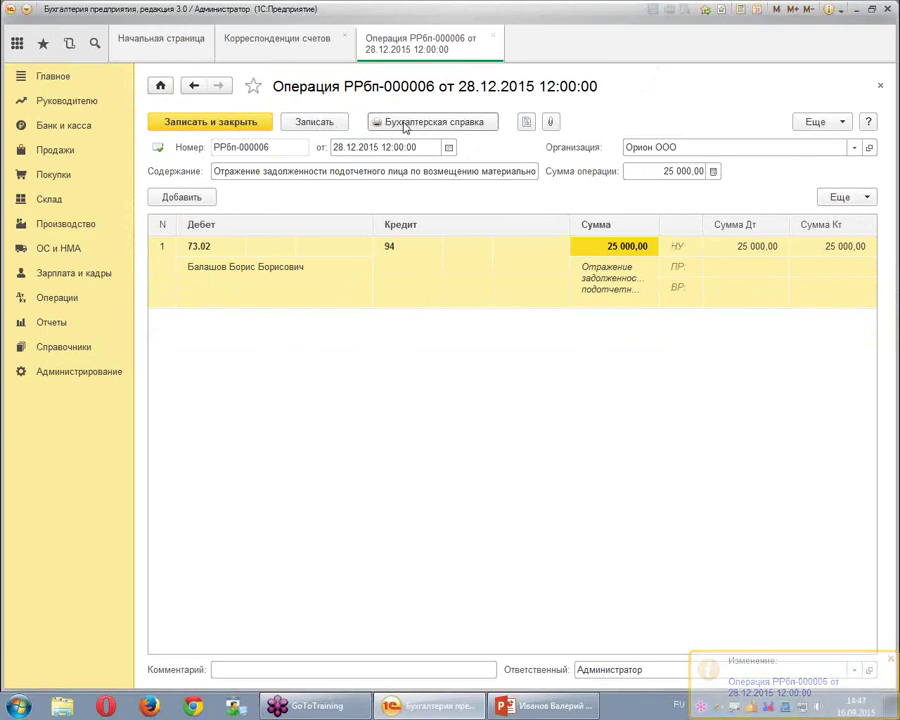
Generate the operation's printable accounting note, review its amount and entry description, and close it.
left_click(405, 126)
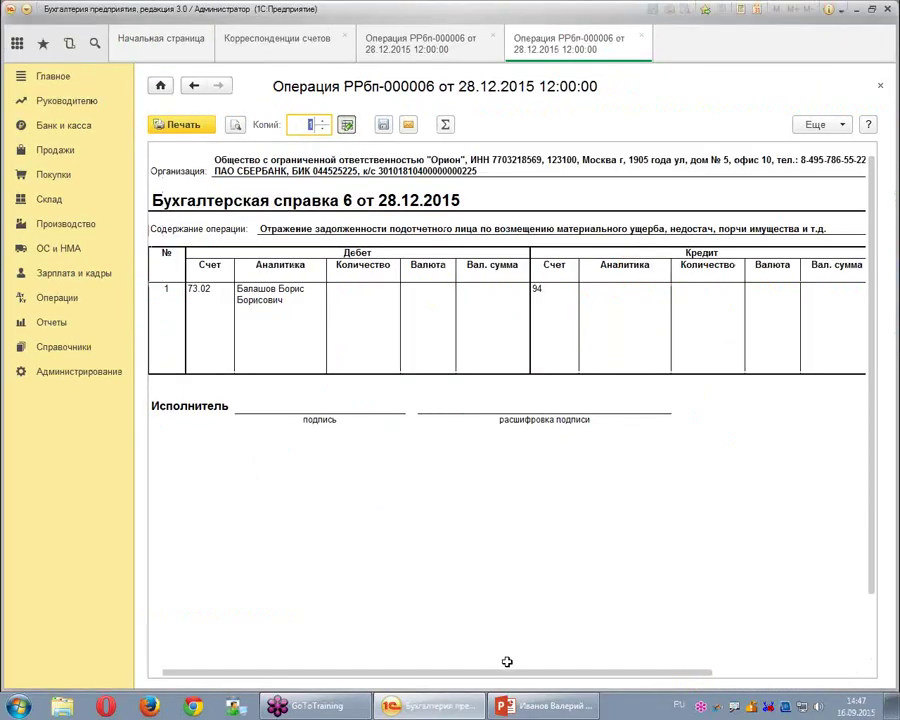
left_click_drag(512, 671, 651, 672)
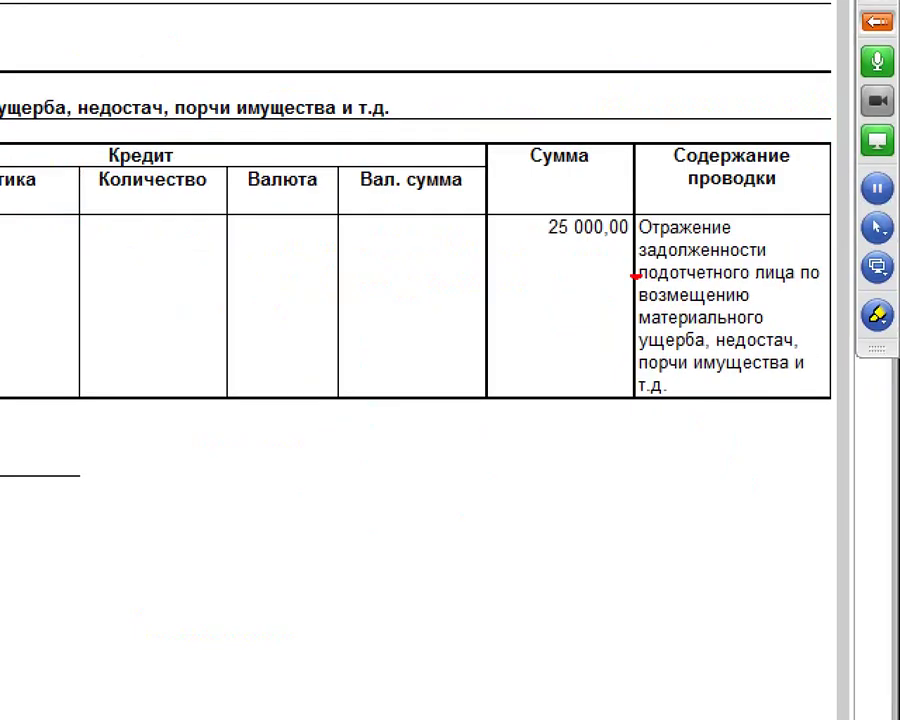
left_click_drag(686, 233, 874, 393)
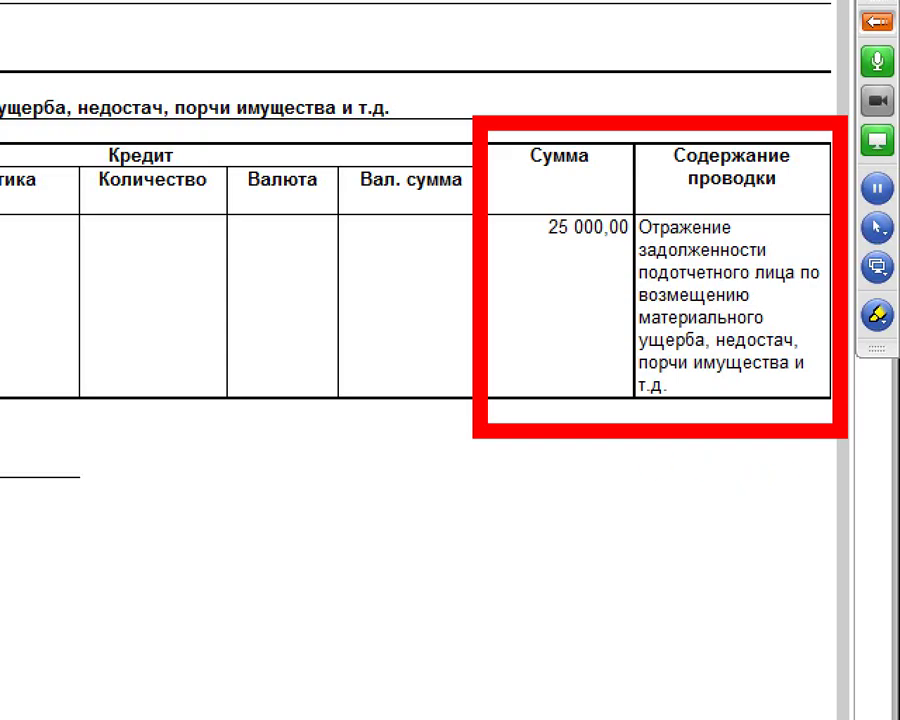
key("Escape")
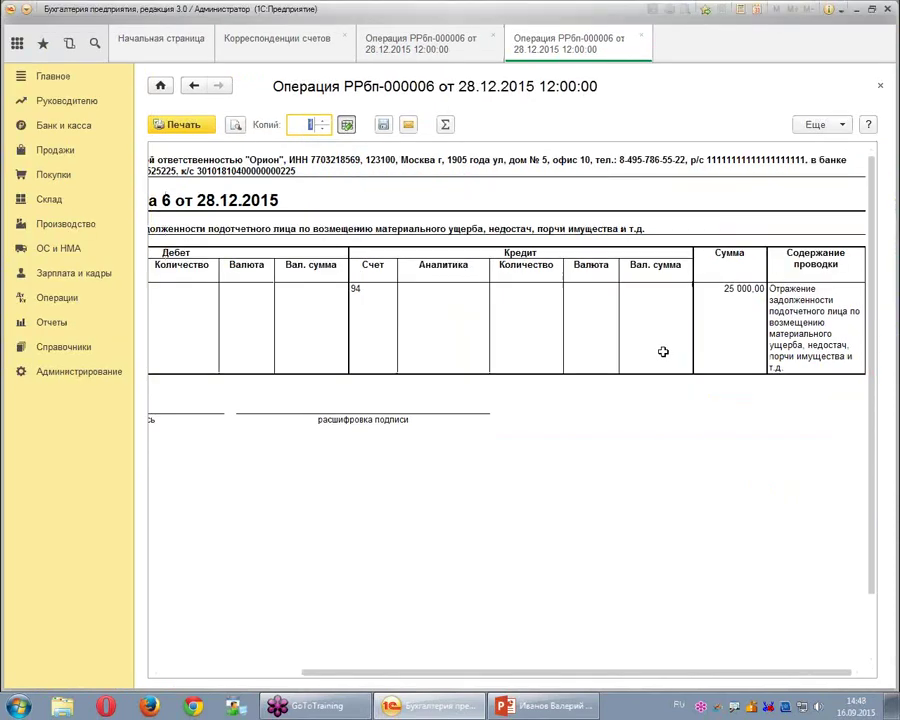
left_click(880, 86)
Return to the account correspondence directory and clear the credit account 94 filter.
left_click(287, 42)
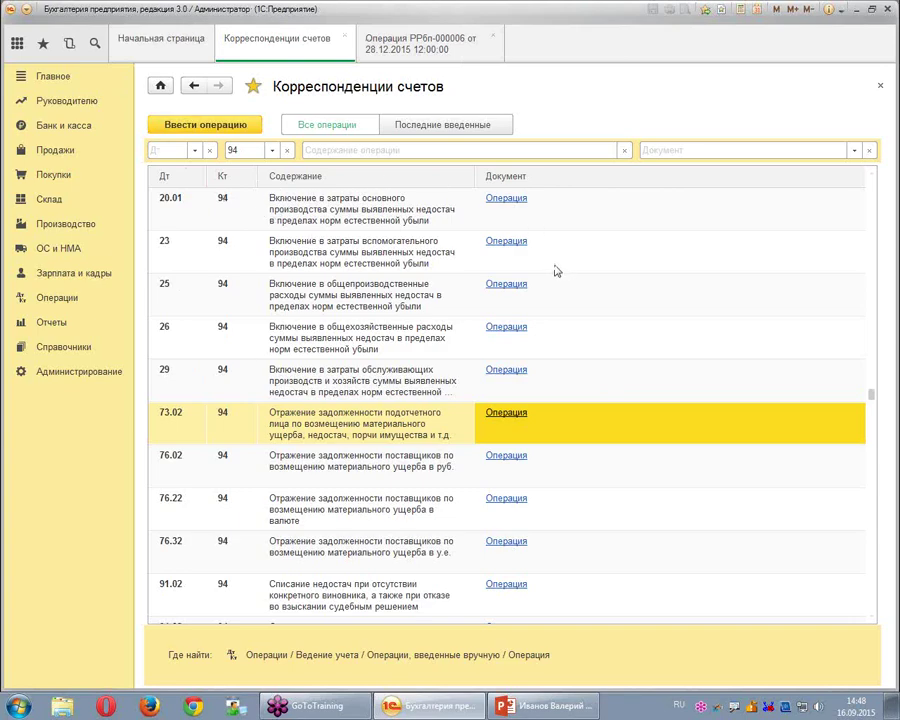
left_click(283, 153)
left_click(286, 150)
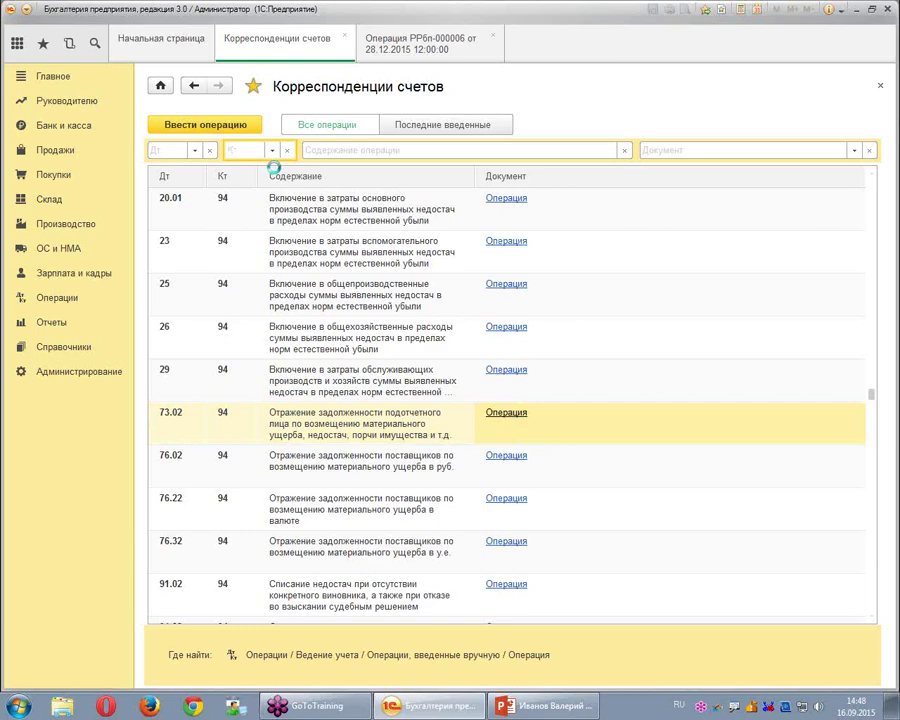
Filter the account correspondences by the operation content формирование устав.
left_click(318, 151)
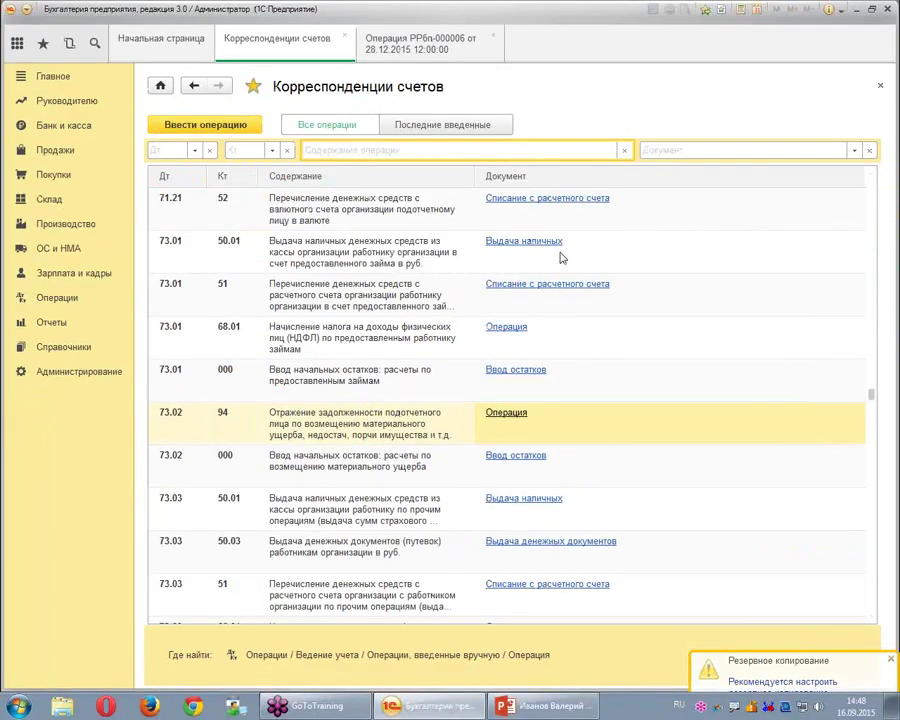
type("формиро")
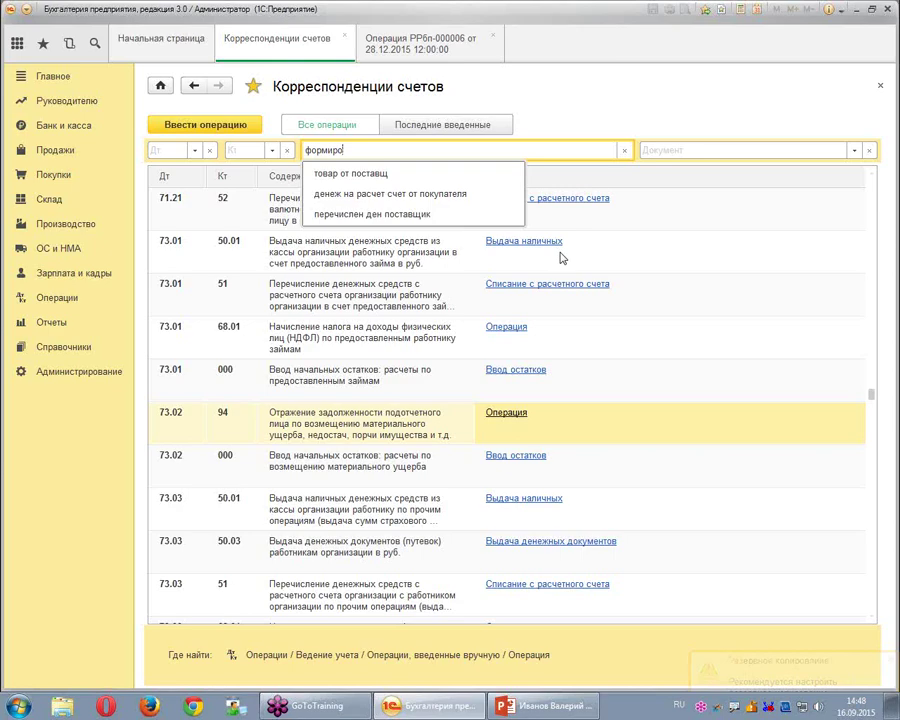
type("вание устав")
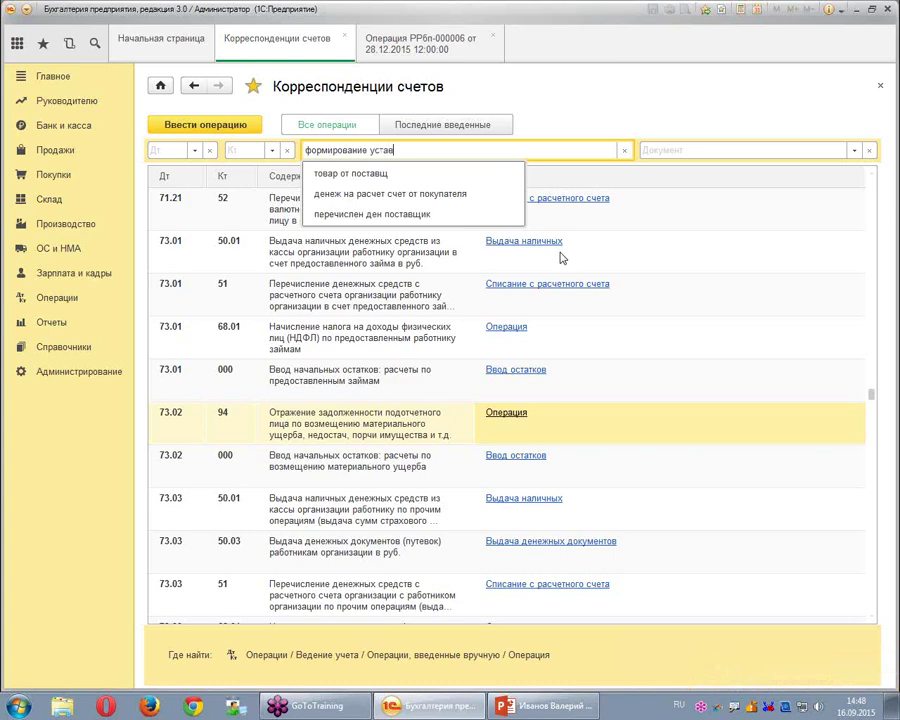
key("Return")
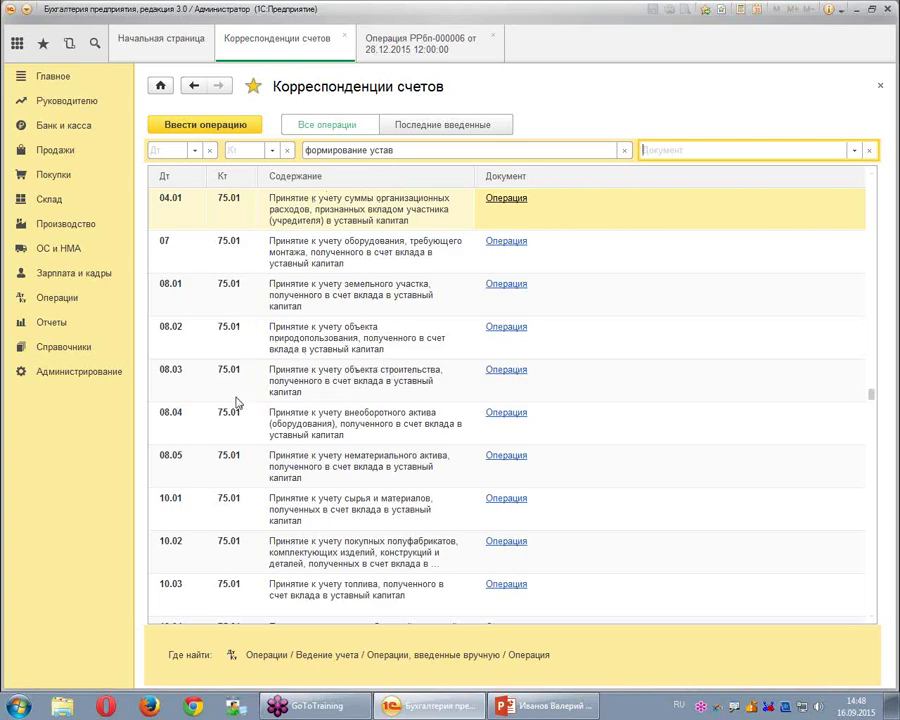
Refine the operation content filter to формирование уставного.
left_click(404, 152)
left_click(414, 148)
left_click(410, 149)
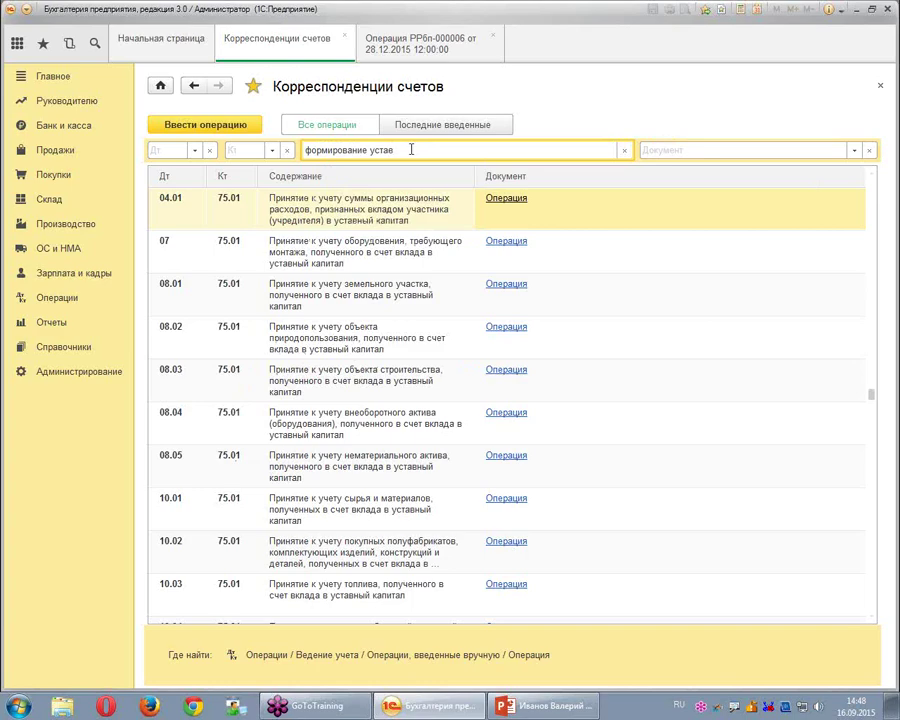
type("ного")
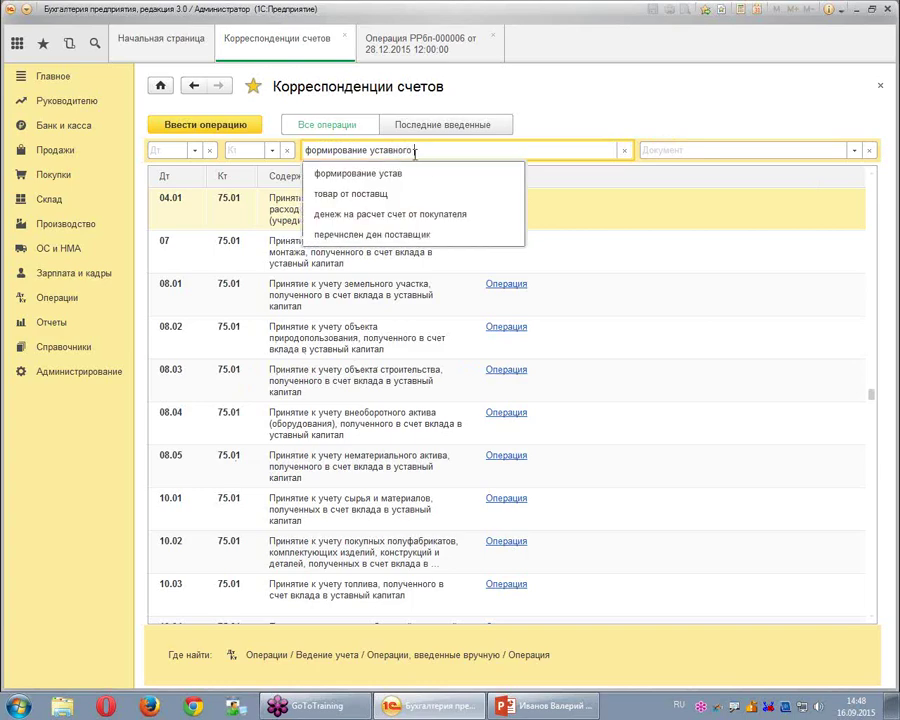
key("Tab")
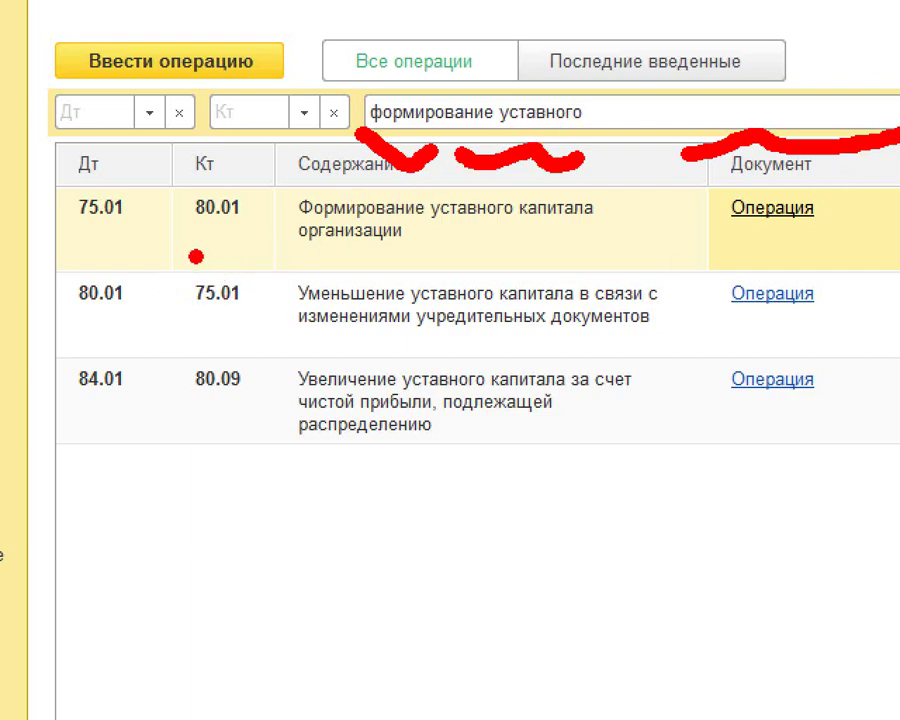
Examine the debit and credit accounts, contents and document types of the filtered charter capital correspondences.
mouse_move(32, 238)
left_mouse_down()
mouse_move(281, 183)
mouse_move(24, 158)
mouse_move(32, 235)
left_mouse_up()
left_click_drag(660, 237, 890, 237)
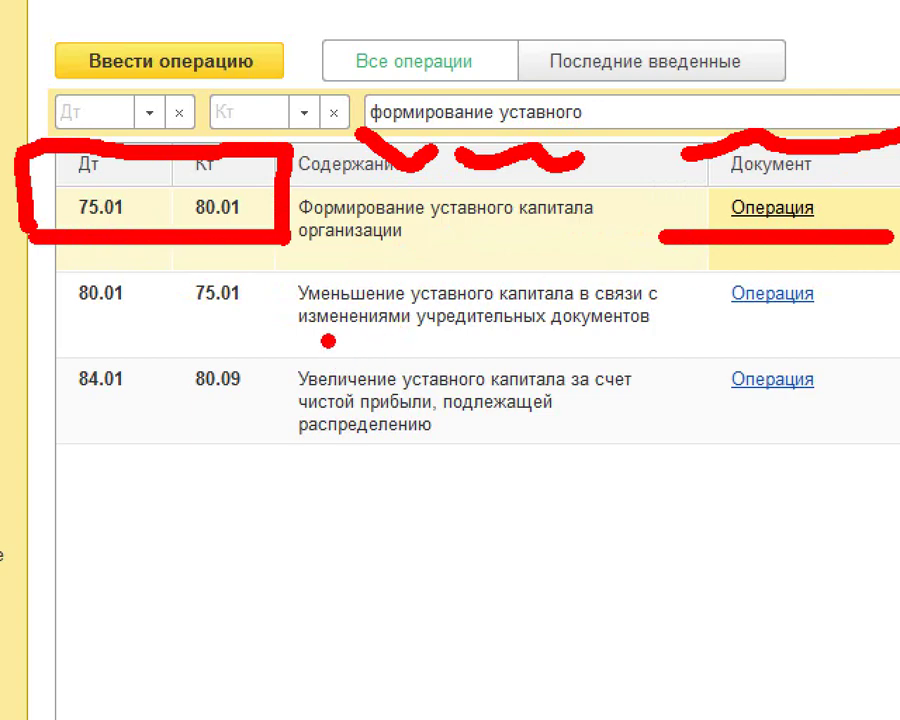
mouse_move(297, 328)
left_mouse_down()
mouse_move(299, 340)
mouse_move(680, 358)
left_mouse_up()
left_click_drag(184, 323, 257, 324)
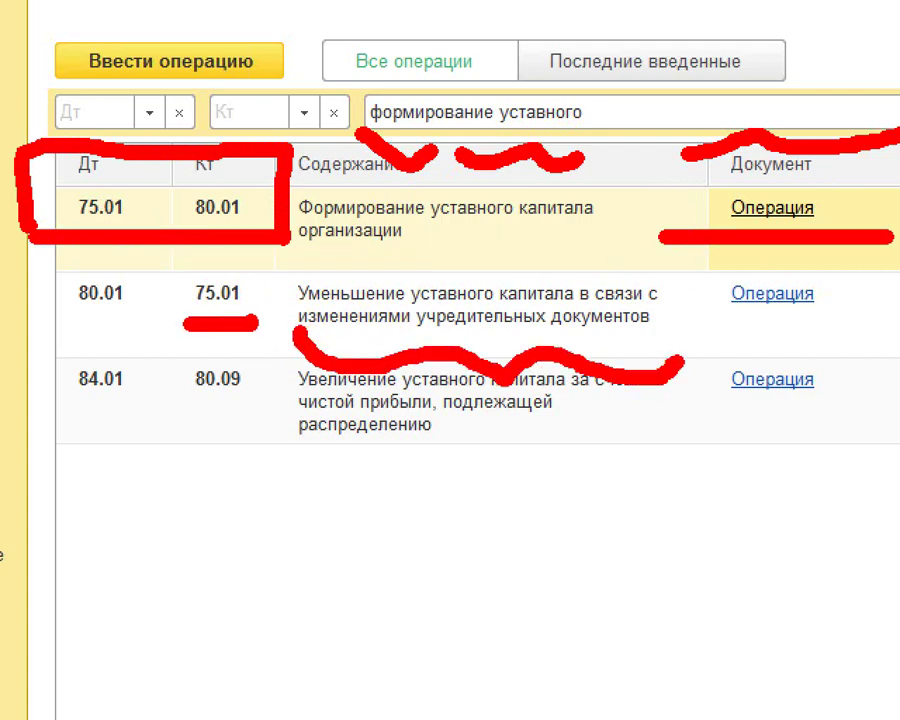
left_click_drag(47, 320, 132, 320)
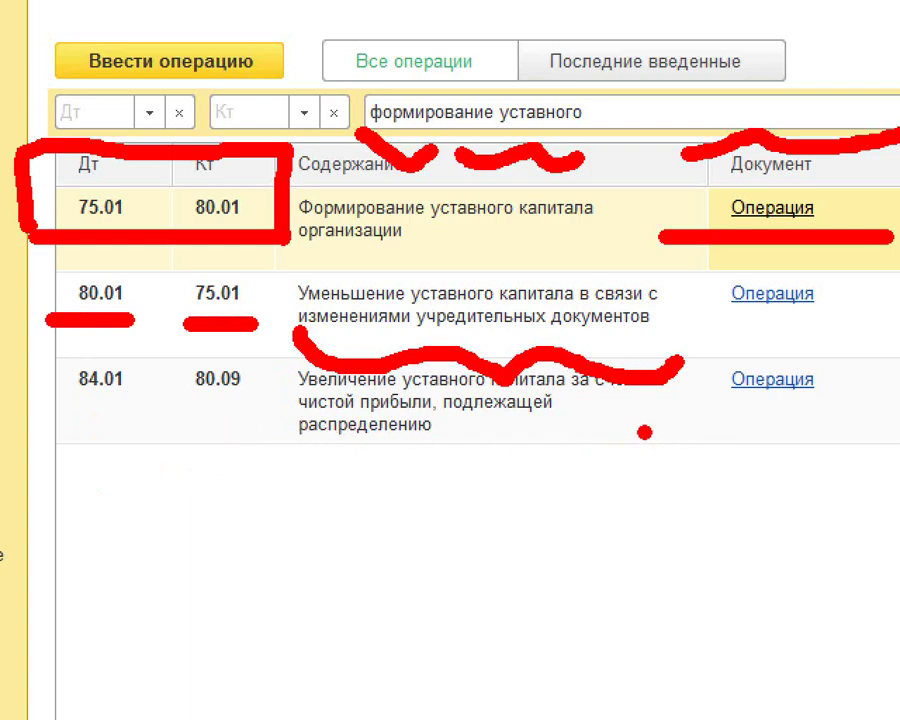
left_click_drag(177, 410, 268, 402)
left_click_drag(30, 405, 90, 404)
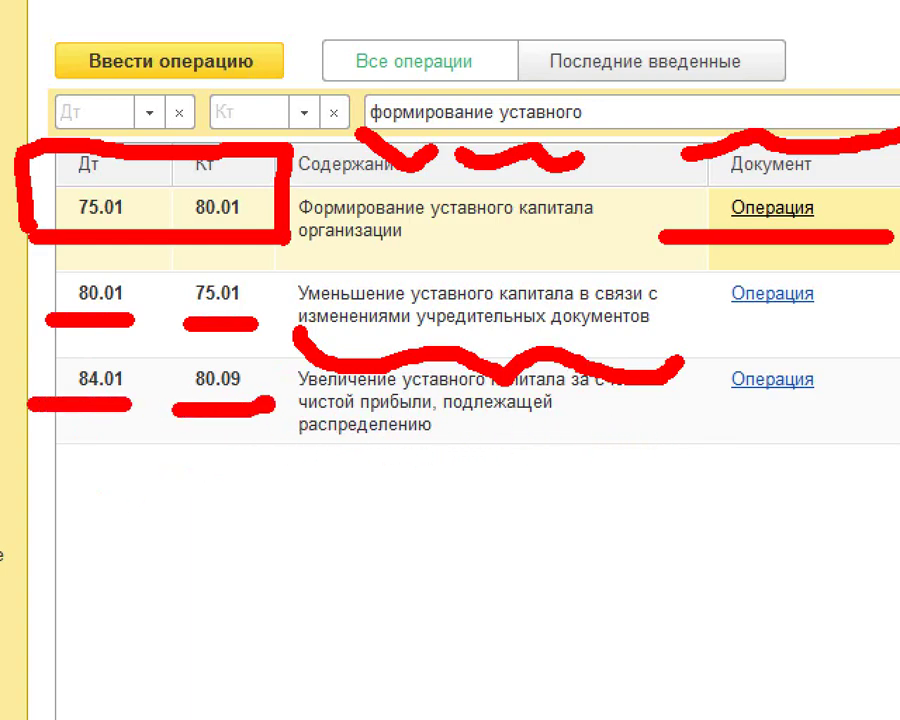
key("Escape")
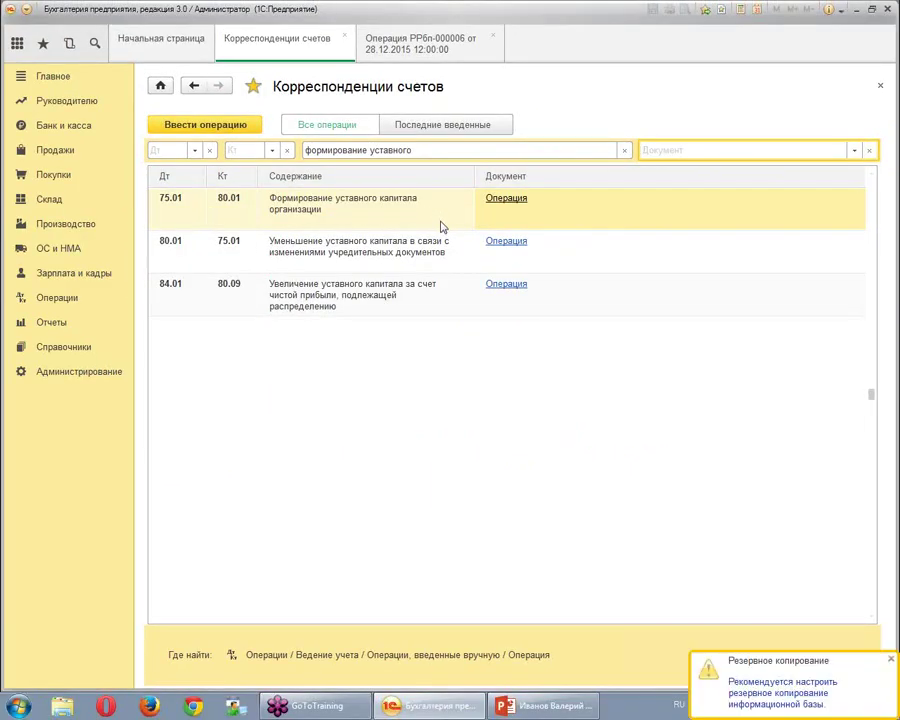
Create an operation from the correspondence for forming the organization's charter capital and set its credit account to 80.09.
left_click(489, 198)
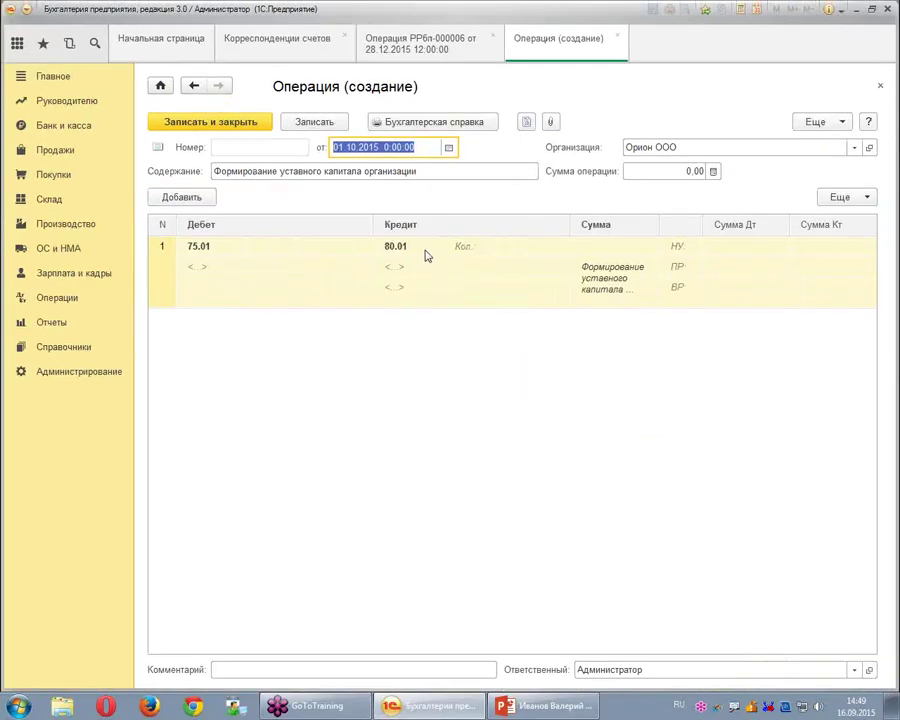
double_click(518, 305)
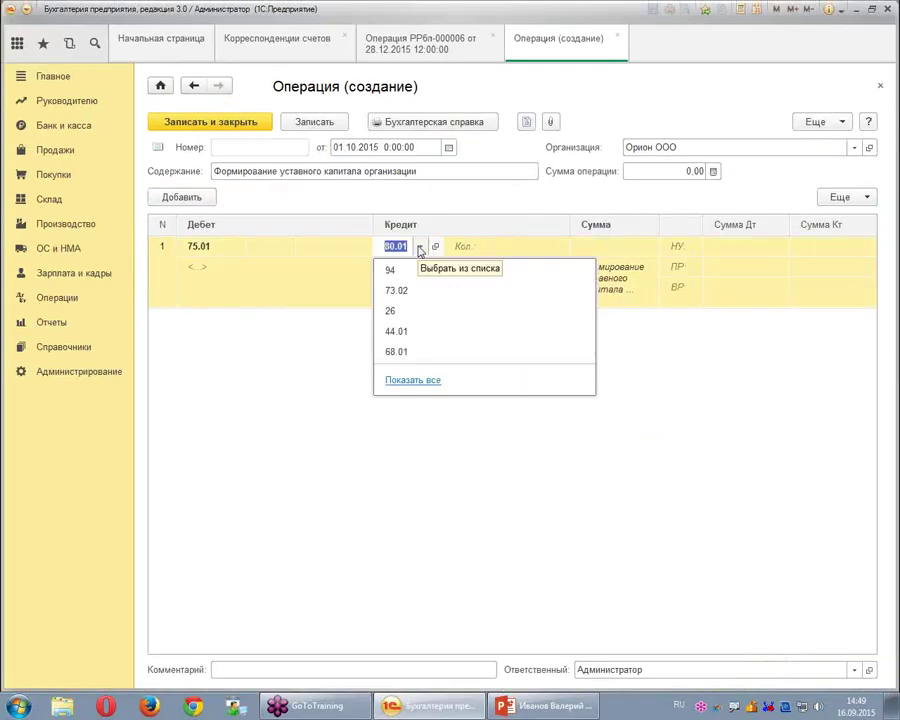
type("80")
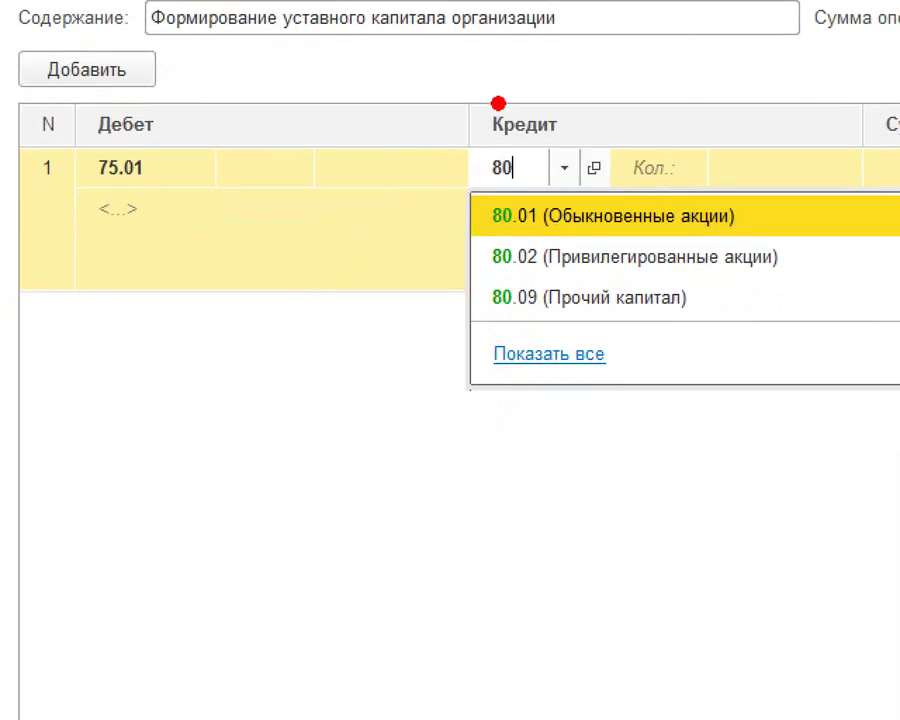
mouse_move(498, 103)
left_mouse_down()
mouse_move(412, 364)
mouse_move(468, 404)
left_mouse_up()
left_click_drag(578, 238, 692, 240)
left_click_drag(605, 262, 690, 262)
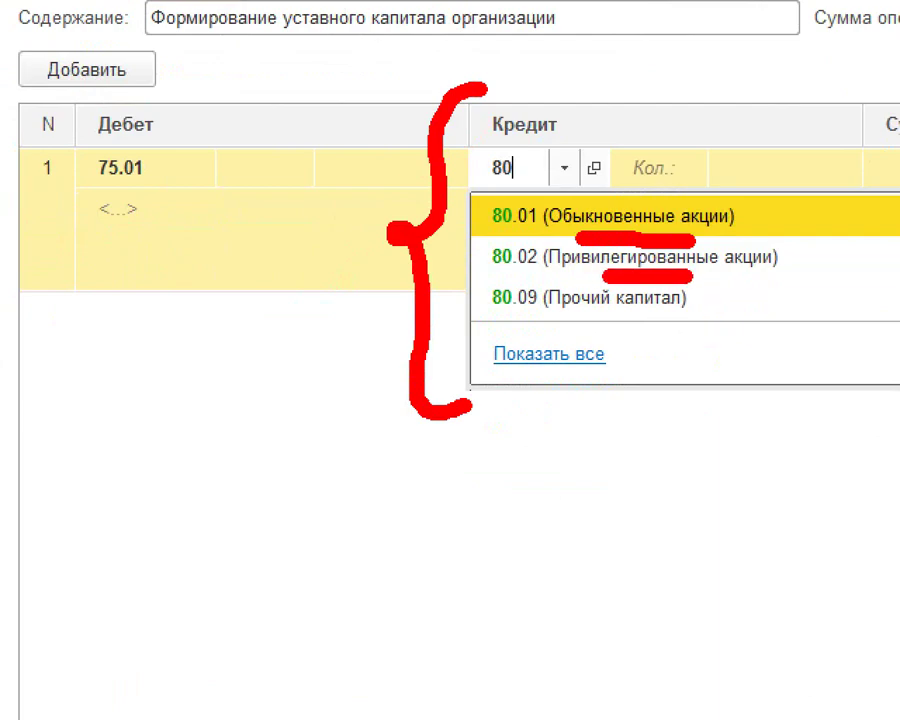
left_click_drag(537, 320, 715, 320)
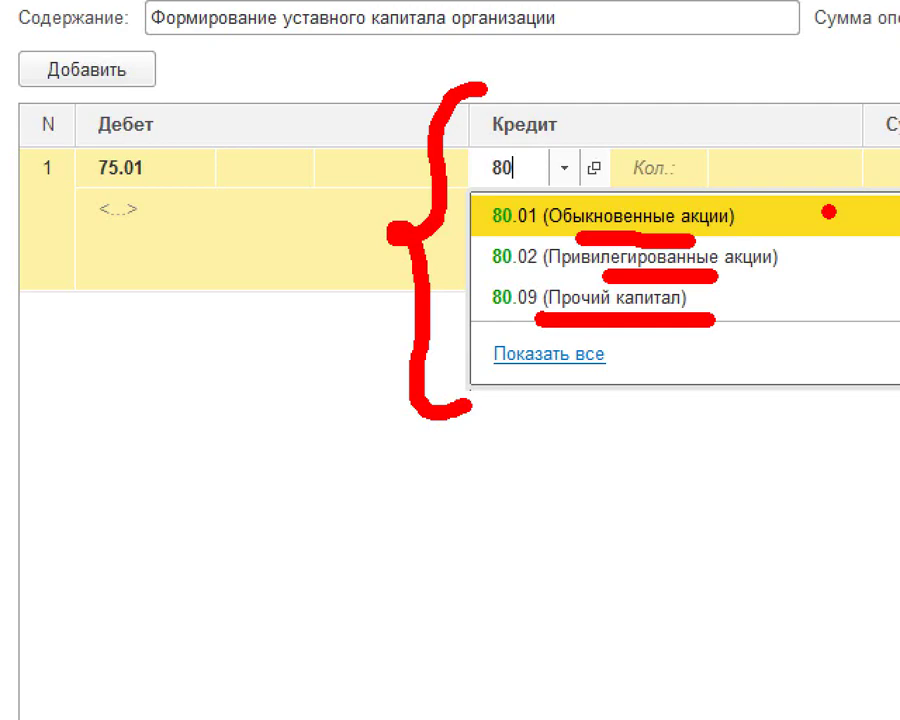
type("0")
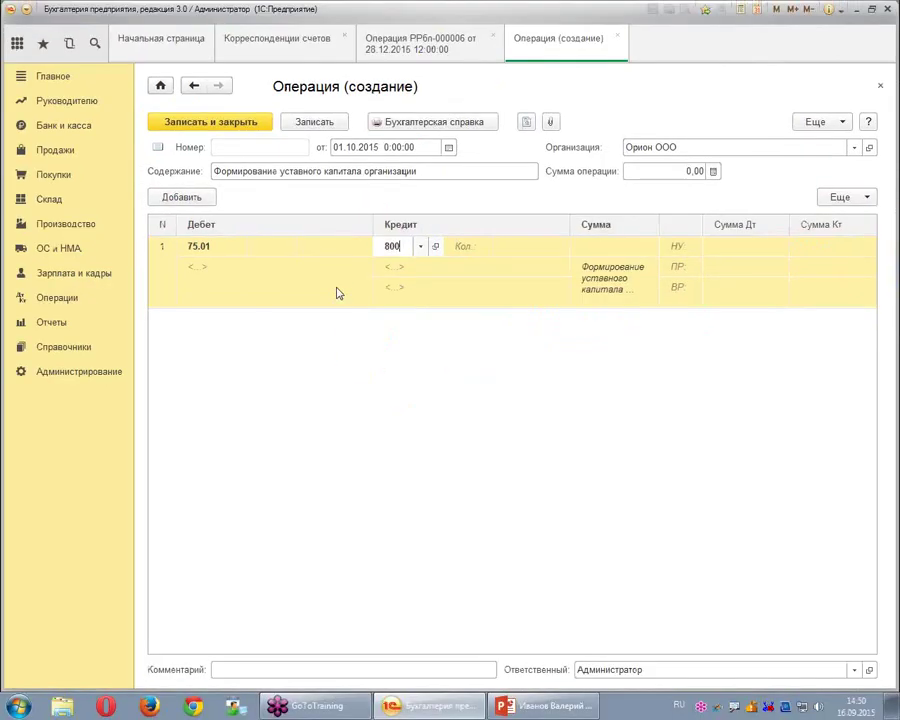
type("9")
Select the same individual founder as debit and credit counterparty in the first entry and set its amount to 60 000.
left_click(230, 280)
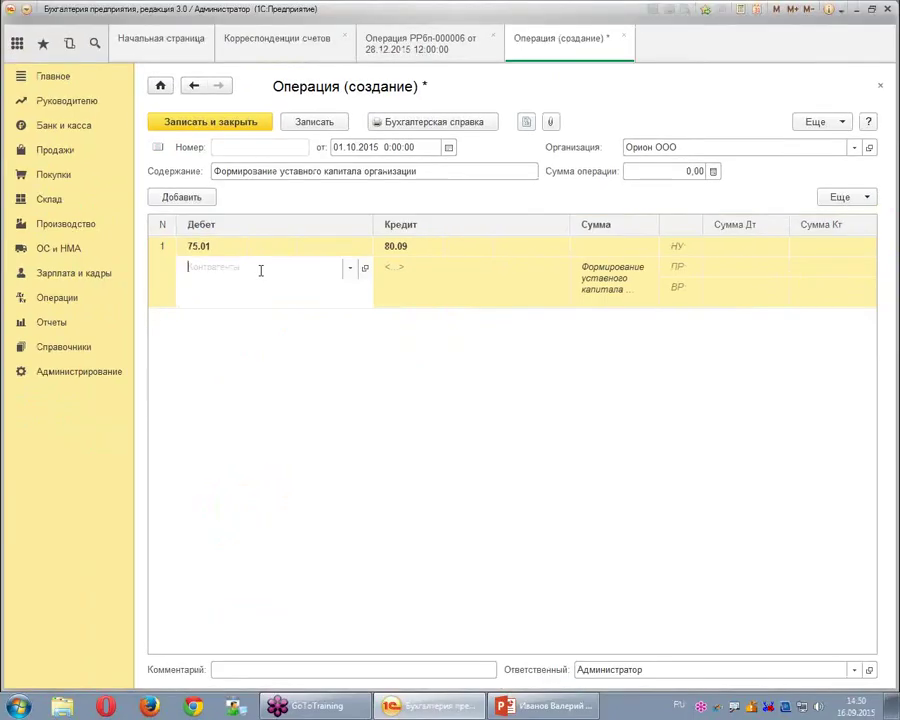
type("ива")
left_click(237, 319)
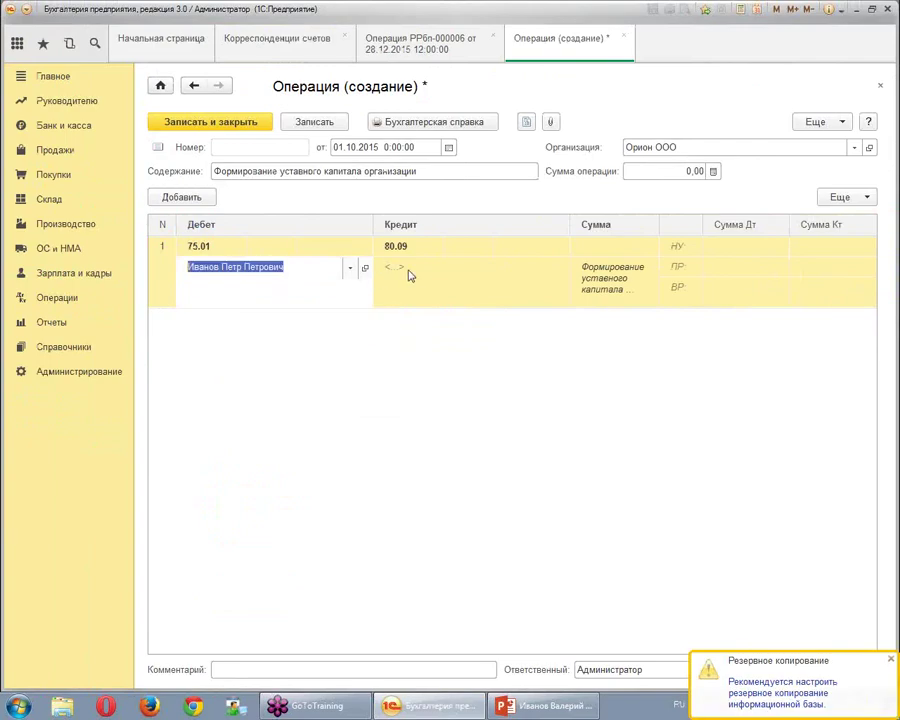
left_click(410, 270)
left_click(420, 332)
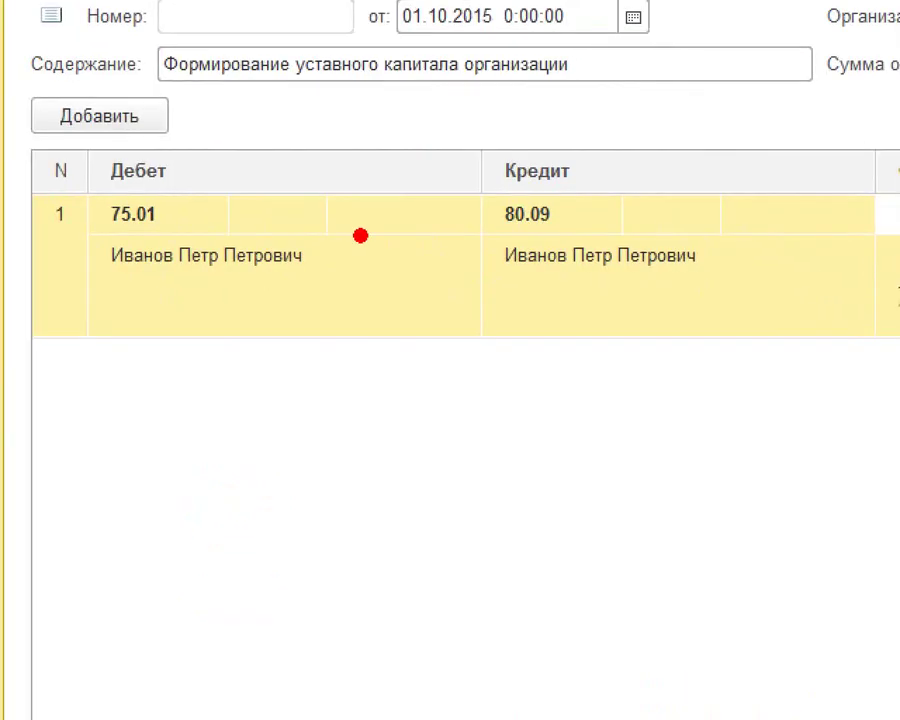
left_click_drag(311, 252, 375, 250)
left_click_drag(661, 241, 785, 222)
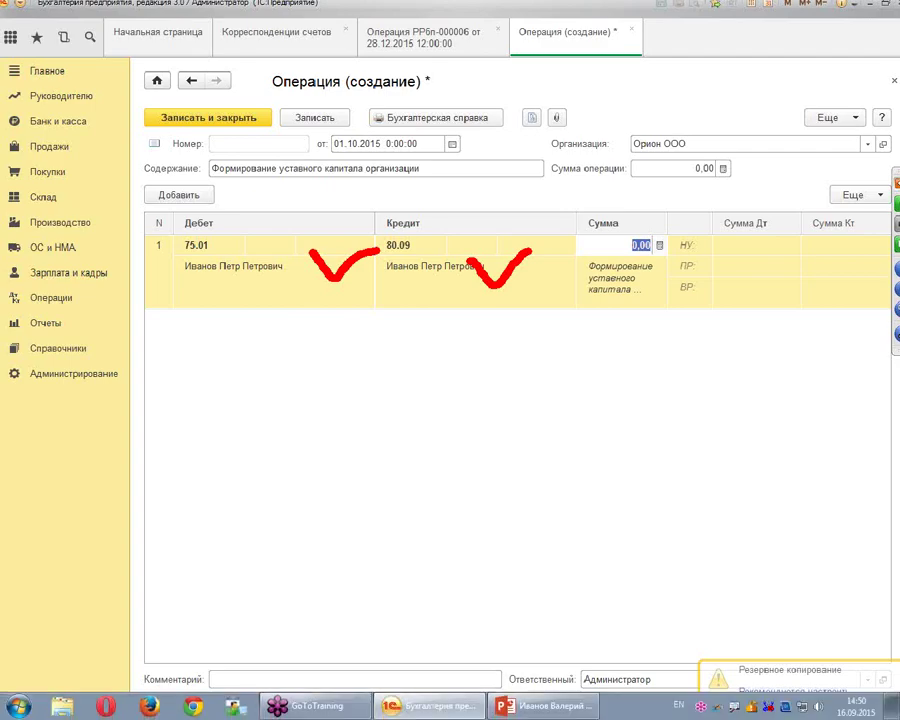
type("60 000")
key("Return")
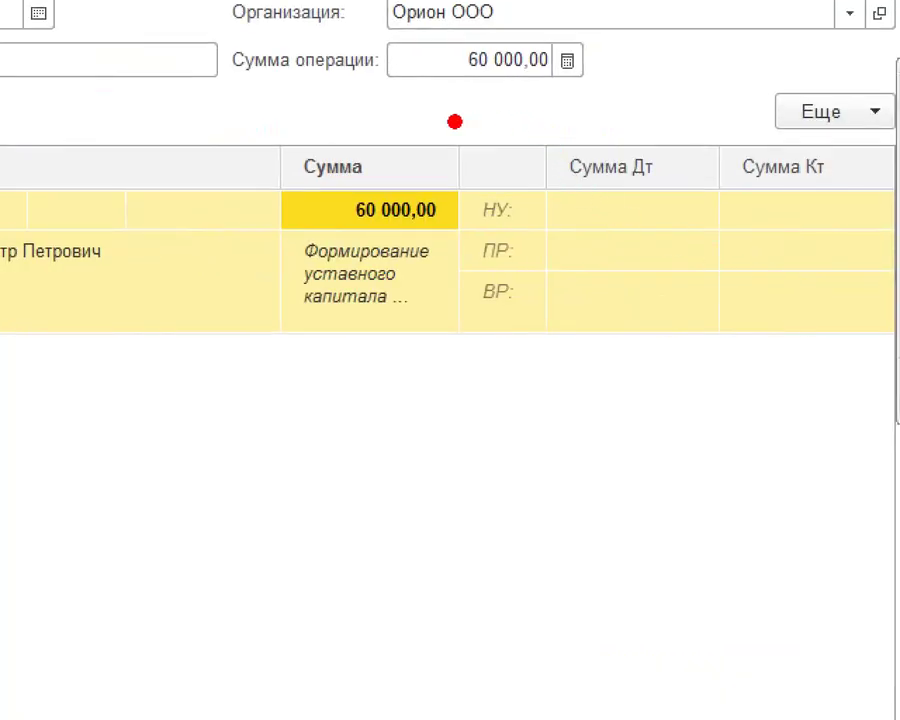
Examine the tax accounting fields НУ, ПР and ВР under Сумма Дт and Сумма Кт for the entry.
left_click_drag(656, 201, 853, 342)
left_click_drag(610, 198, 681, 176)
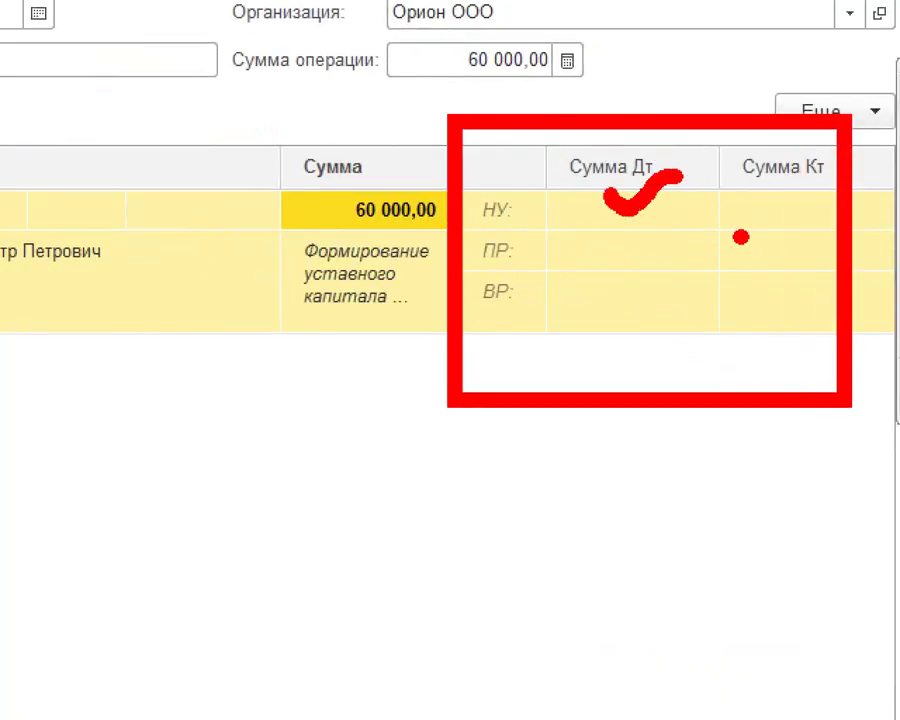
left_click_drag(737, 237, 801, 214)
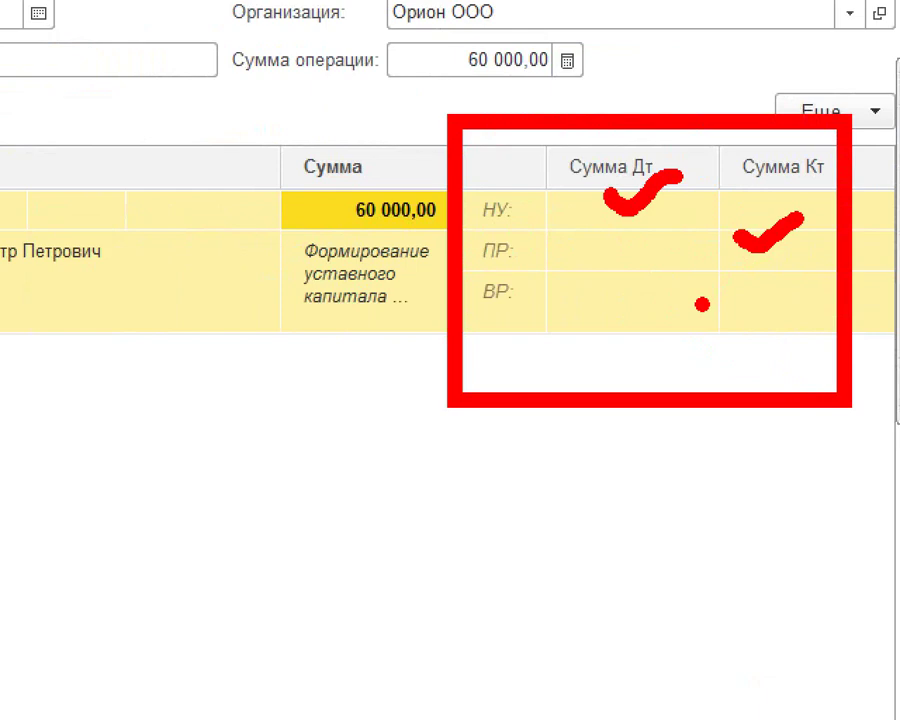
left_click_drag(435, 45, 890, 460)
left_click_drag(528, 590, 865, 20)
left_click_drag(338, 578, 686, 30)
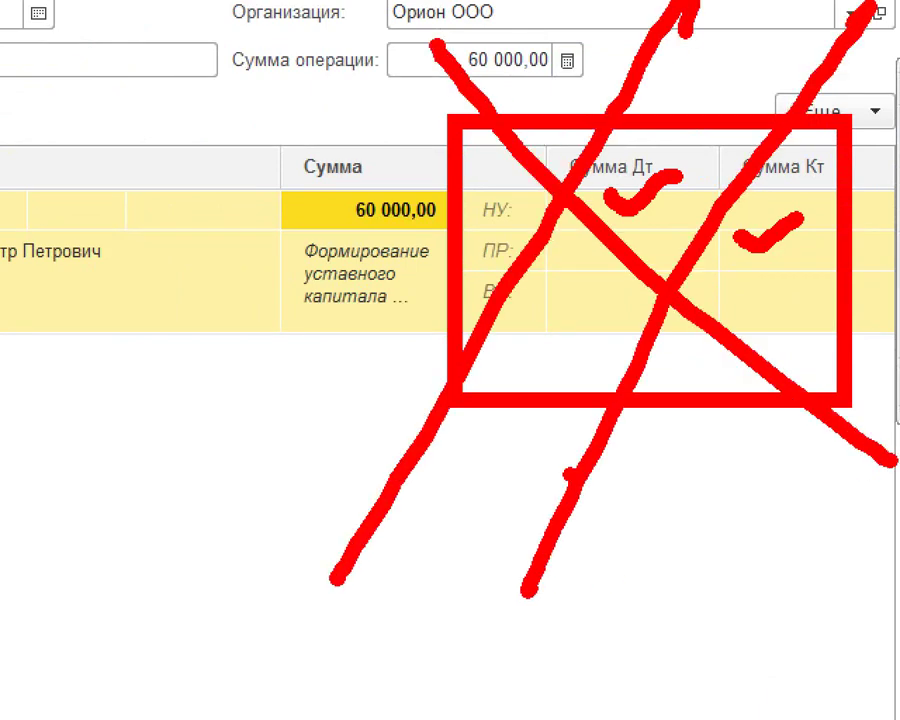
left_click_drag(600, 700, 890, 165)
left_click_drag(400, 118, 790, 690)
left_click_drag(510, 5, 890, 465)
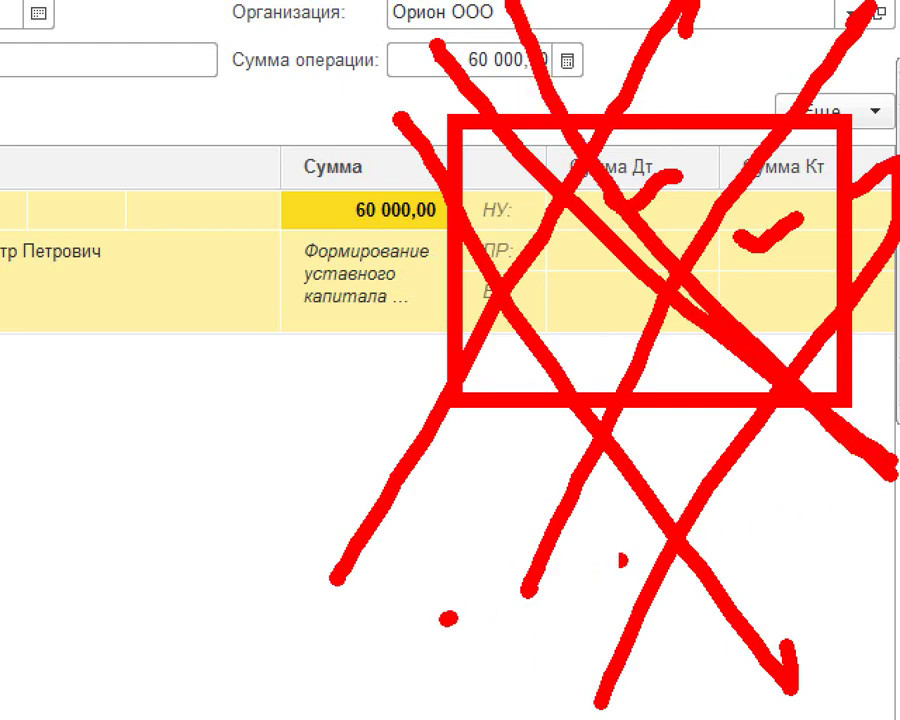
left_click_drag(449, 617, 822, 12)
left_click_drag(420, 280, 710, 545)
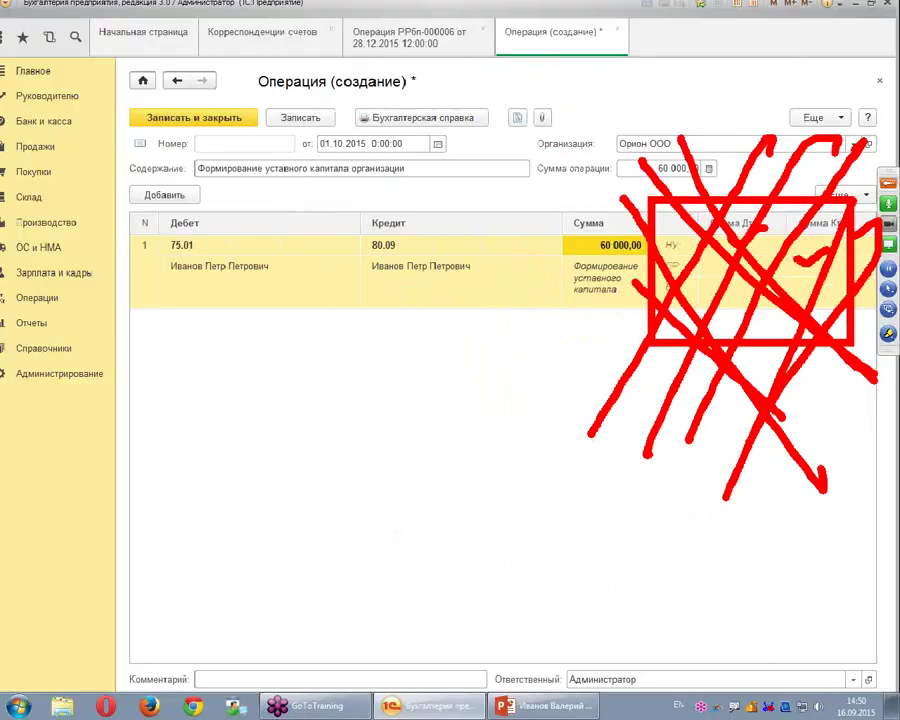
right_click(491, 304)
key("Escape")
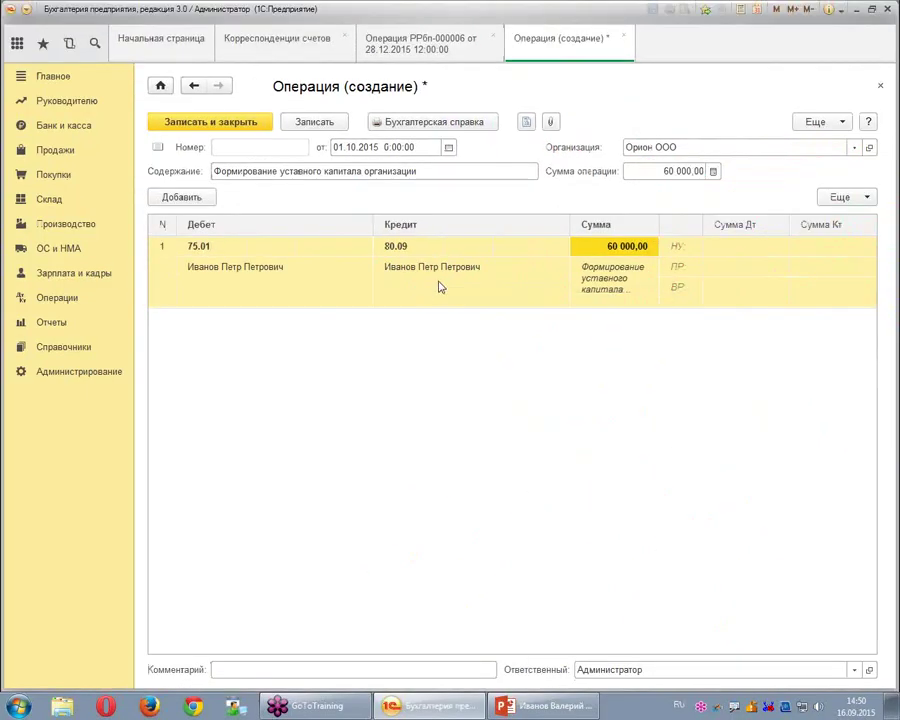
Copy the charter capital entry line twice and view the additional commands available for entry lines.
right_click(505, 266)
left_click(520, 289)
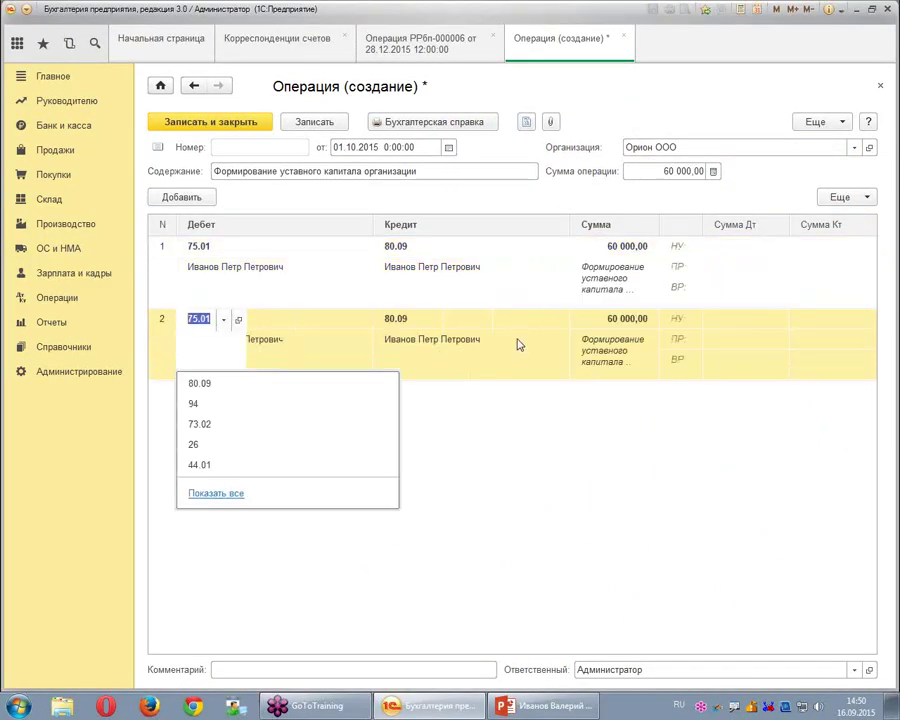
right_click(518, 344)
left_click(548, 369)
right_click(537, 401)
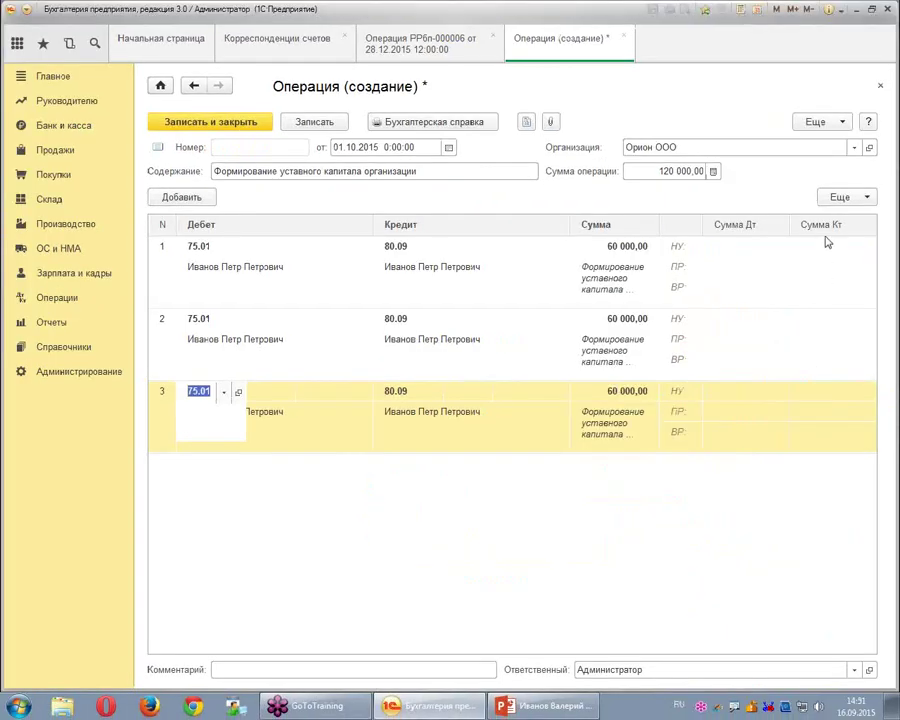
left_click(840, 197)
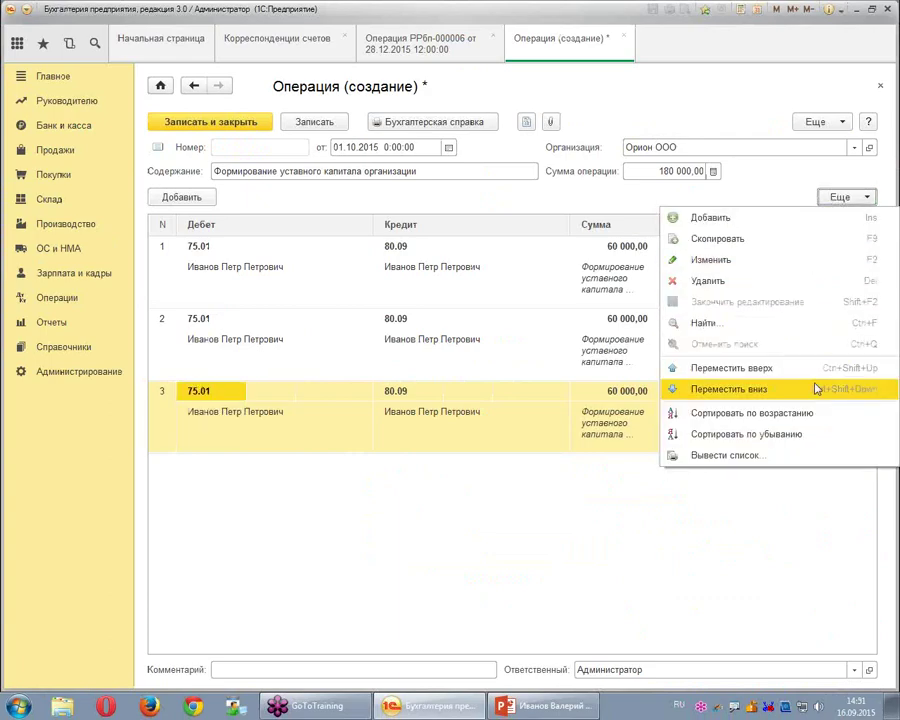
left_click(508, 515)
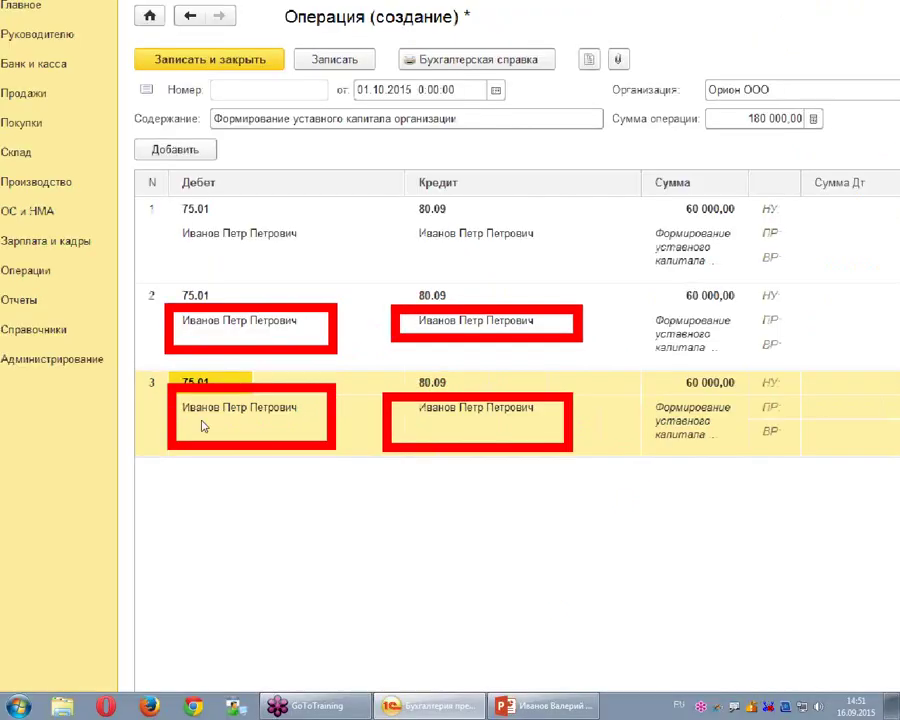
Set the debit counterparty of the second entry line to ВИТА ЗАО.
left_click(226, 303)
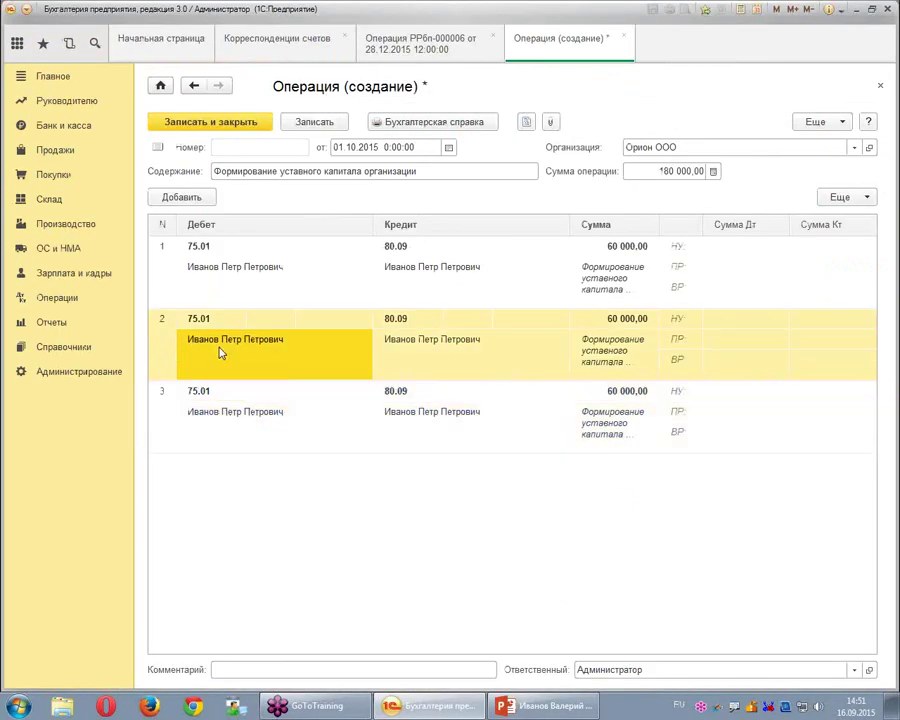
left_click(226, 303)
type("в")
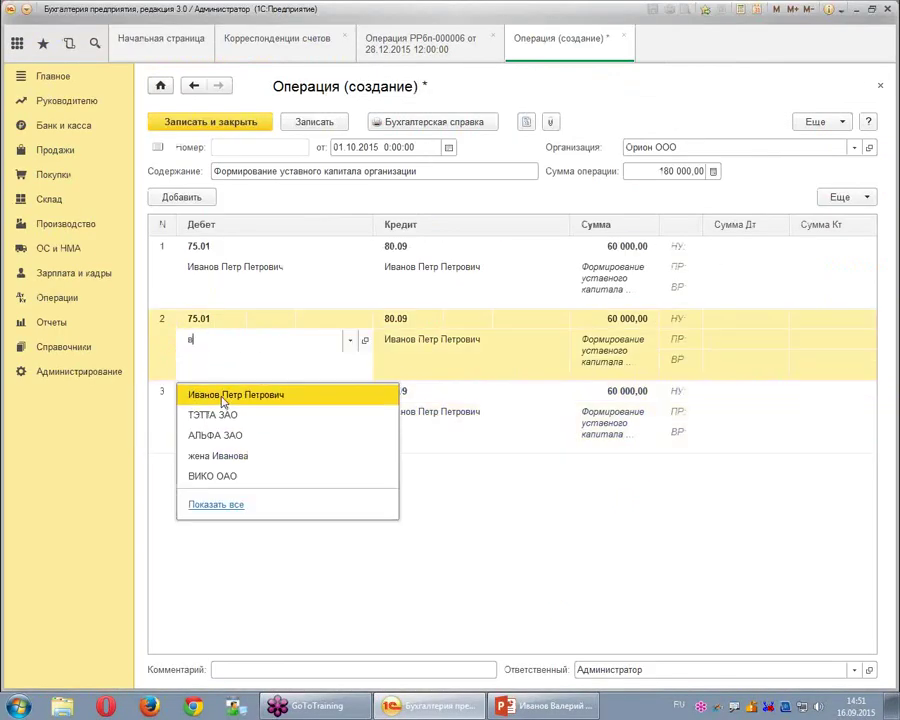
type("ит")
left_click(217, 398)
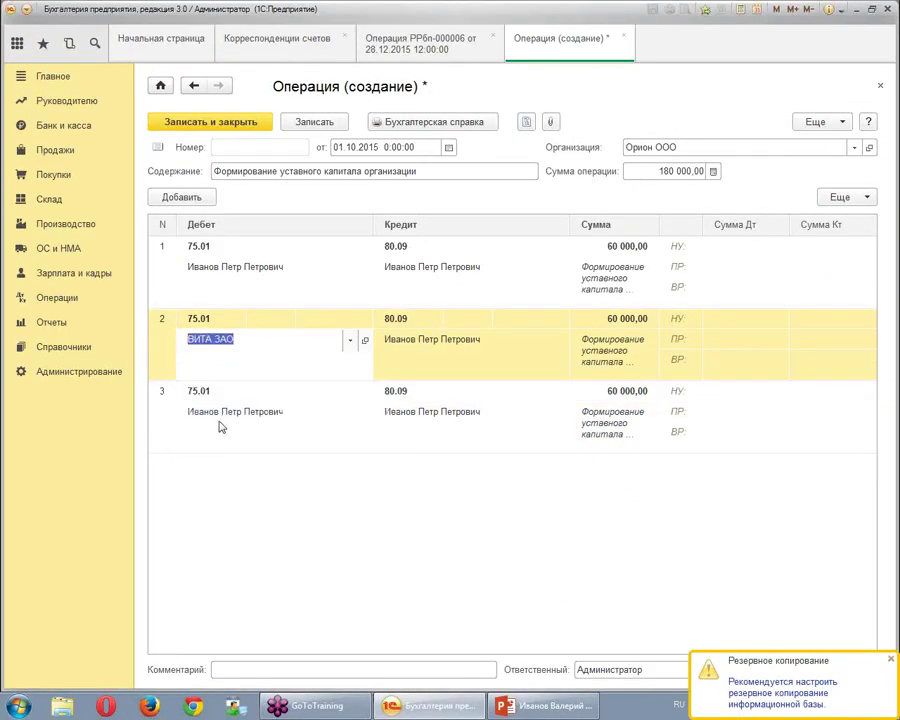
Select the other individual founder as debit and credit counterparty in the third entry and set its amount to 80 000.
left_click(222, 421)
left_click(222, 421)
type("кр")
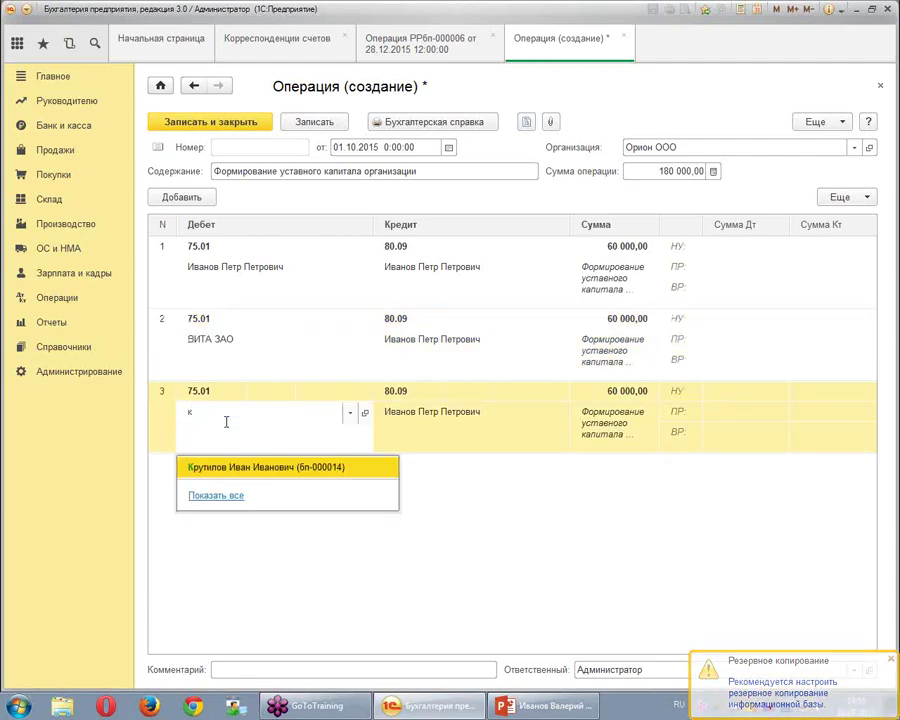
left_click(231, 465)
left_click(410, 412)
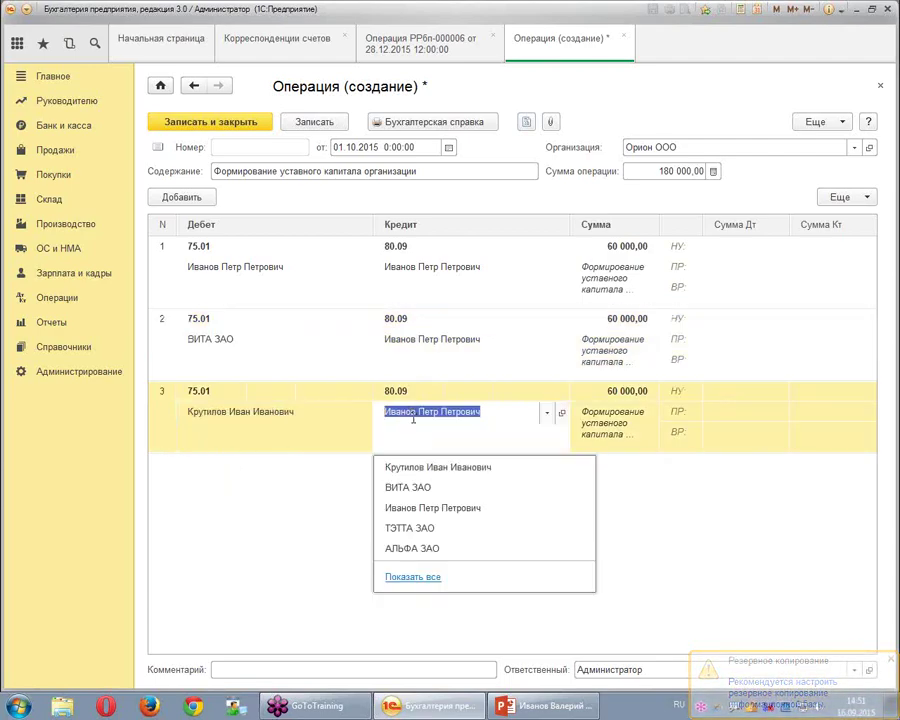
left_click(413, 467)
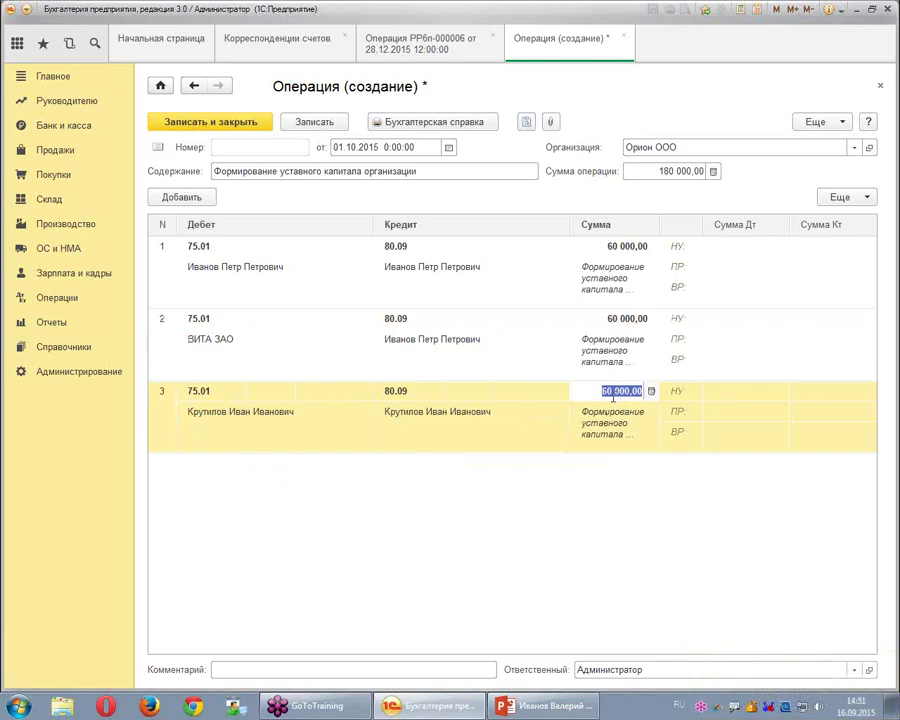
type("80 000")
key("Return")
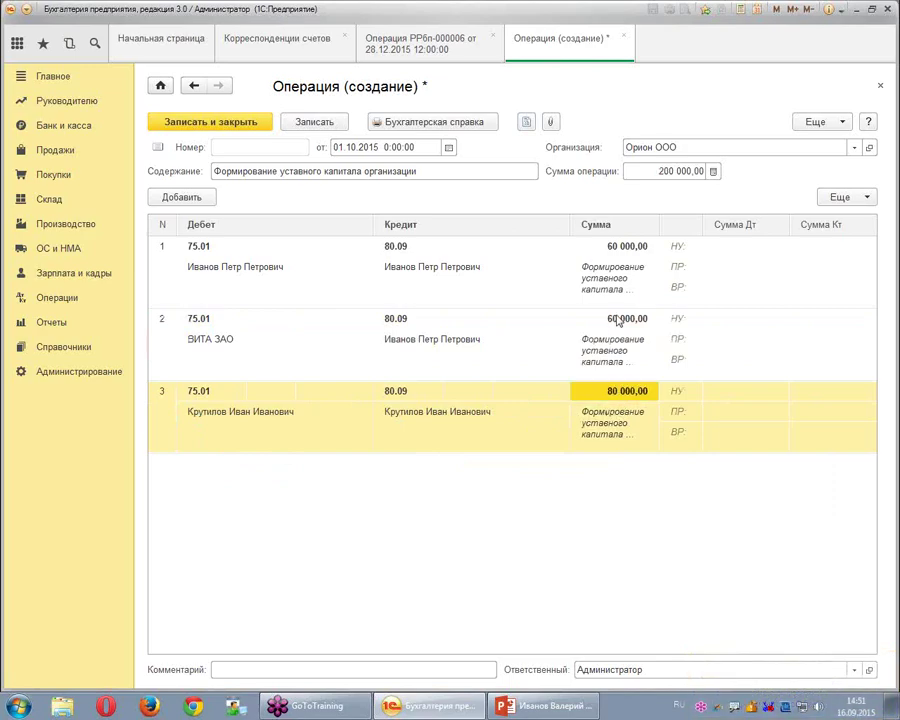
Set the amount of the second entry line to 360 000.
left_click(614, 322)
left_click(614, 322)
type("36000")
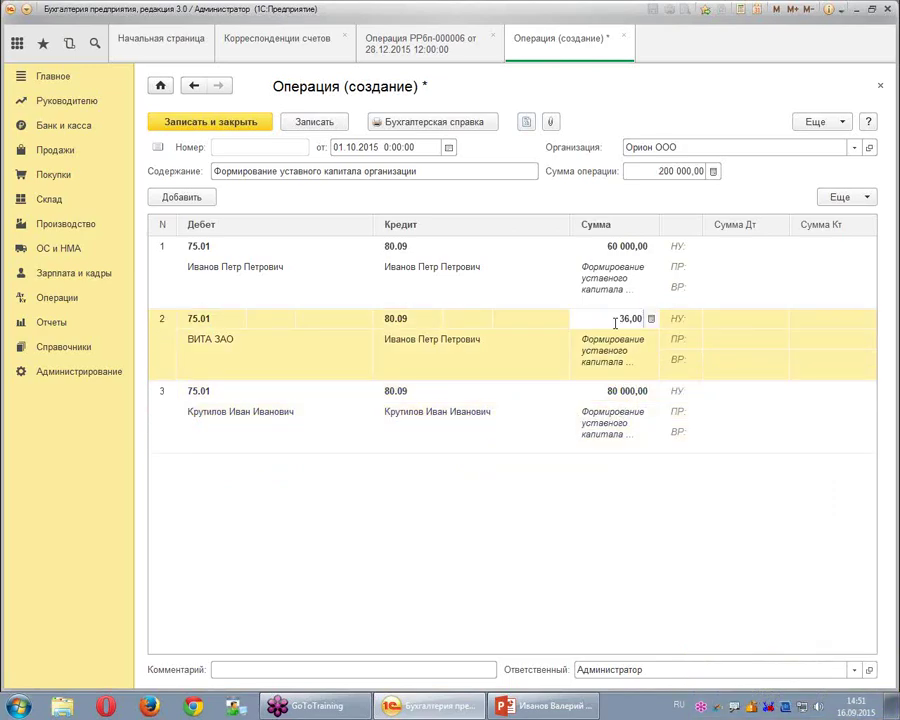
key("Return")
left_click(630, 327)
left_click(626, 326)
type("0 000")
key("Return")
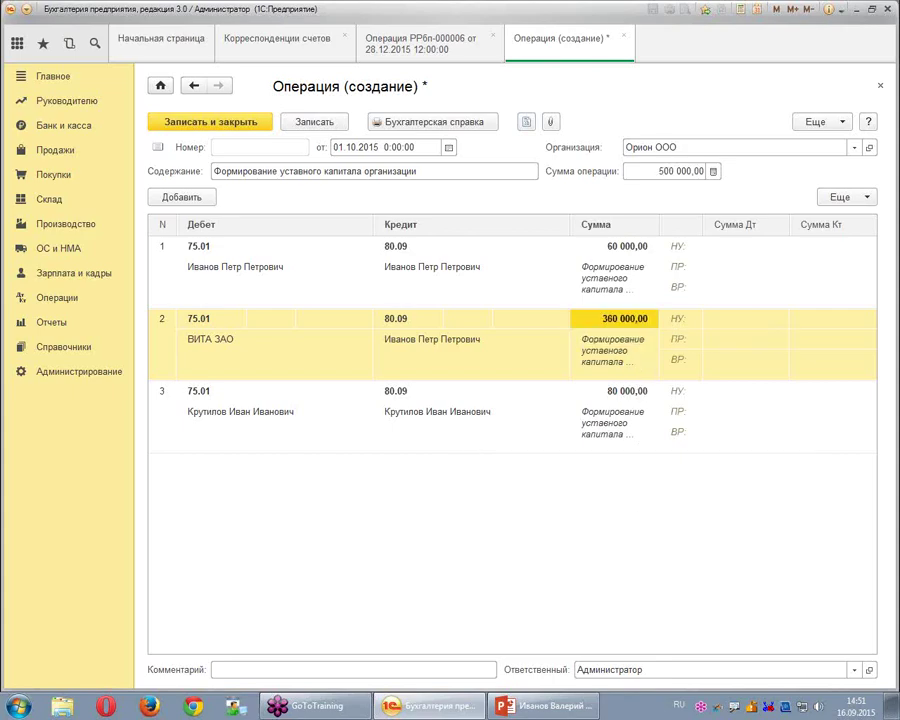
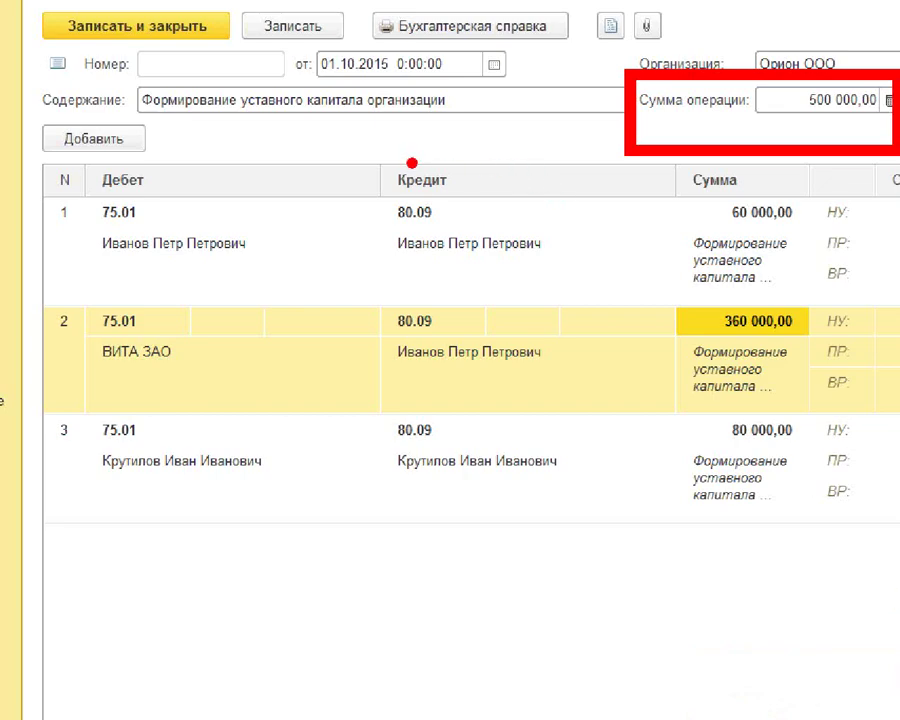
Examine the credit counterparties and amounts of the three entries, comparing the second line's credit side with its debit counterparty ВИТА ЗАО.
key("b")
mouse_move(374, 137)
left_mouse_down()
mouse_move(552, 512)
mouse_move(629, 595)
mouse_move(622, 600)
left_mouse_up()
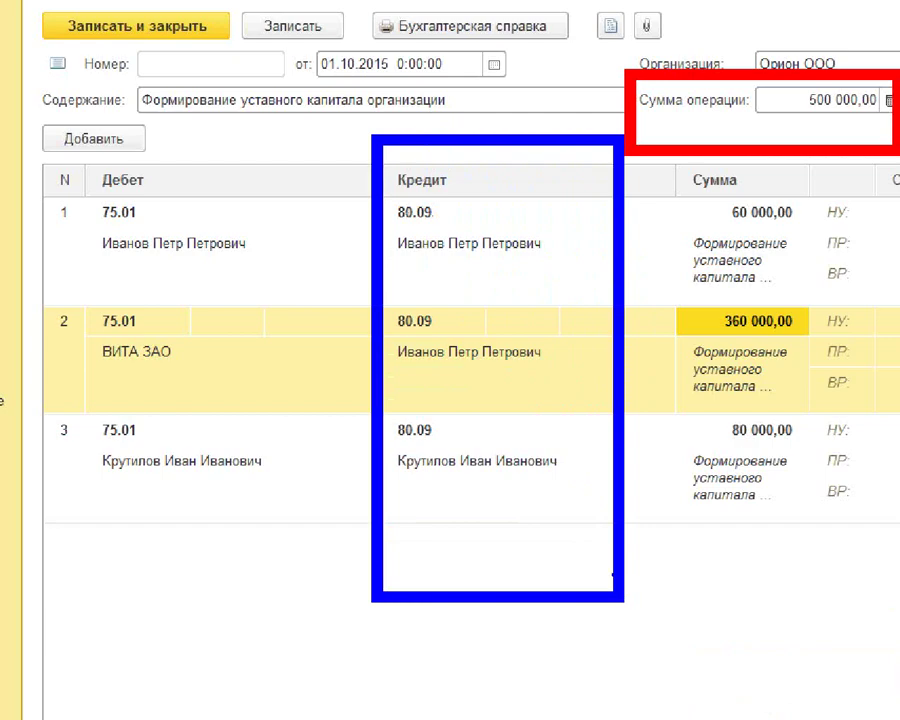
left_click_drag(446, 263, 541, 266)
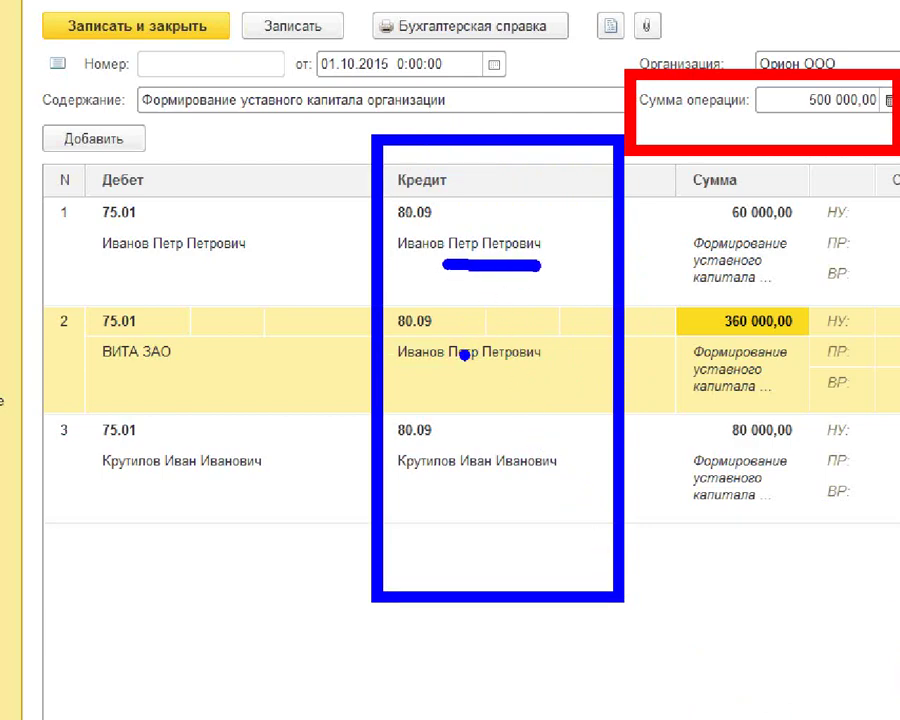
left_click_drag(449, 372, 561, 389)
mouse_move(796, 177)
left_mouse_down()
mouse_move(772, 168)
mouse_move(663, 330)
mouse_move(828, 372)
mouse_move(842, 180)
left_mouse_up()
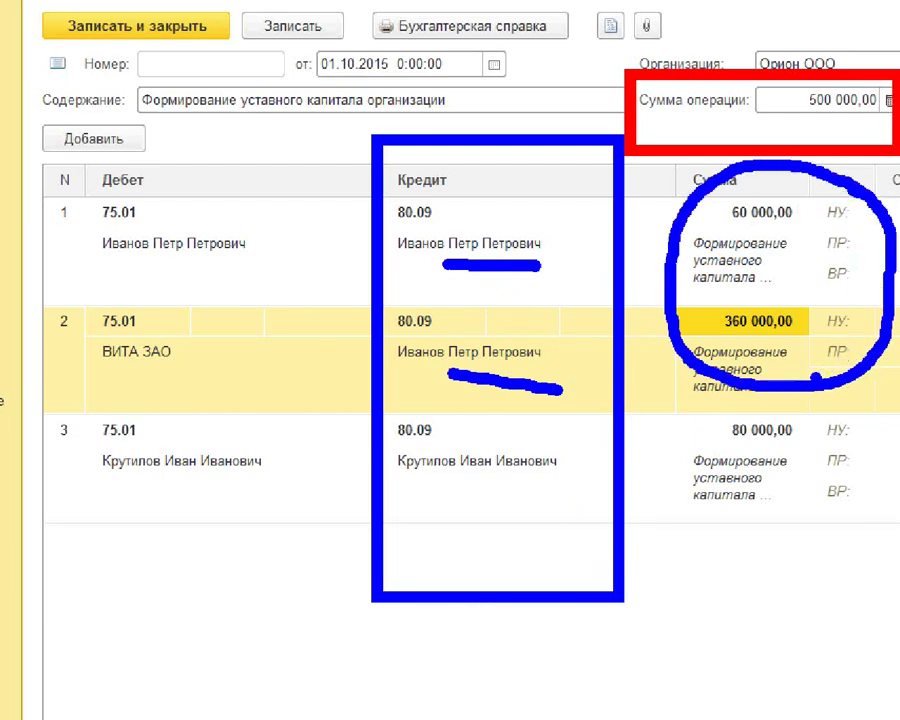
left_click_drag(430, 495, 574, 496)
mouse_move(804, 416)
left_mouse_down()
mouse_move(680, 490)
mouse_move(845, 462)
left_mouse_up()
mouse_move(75, 375)
left_mouse_down()
mouse_move(181, 292)
mouse_move(42, 350)
mouse_move(95, 378)
left_mouse_up()
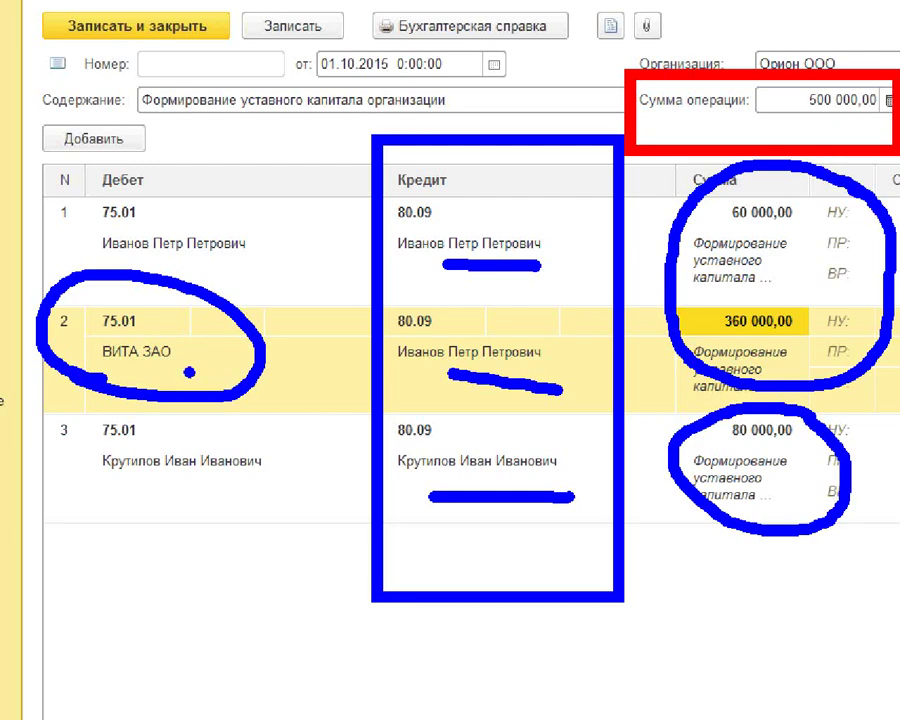
Set the credit counterparty of the second entry line to ВИТА ЗАО, matching its debit side.
mouse_move(195, 347)
left_mouse_down()
mouse_move(220, 343)
mouse_move(232, 327)
left_mouse_up()
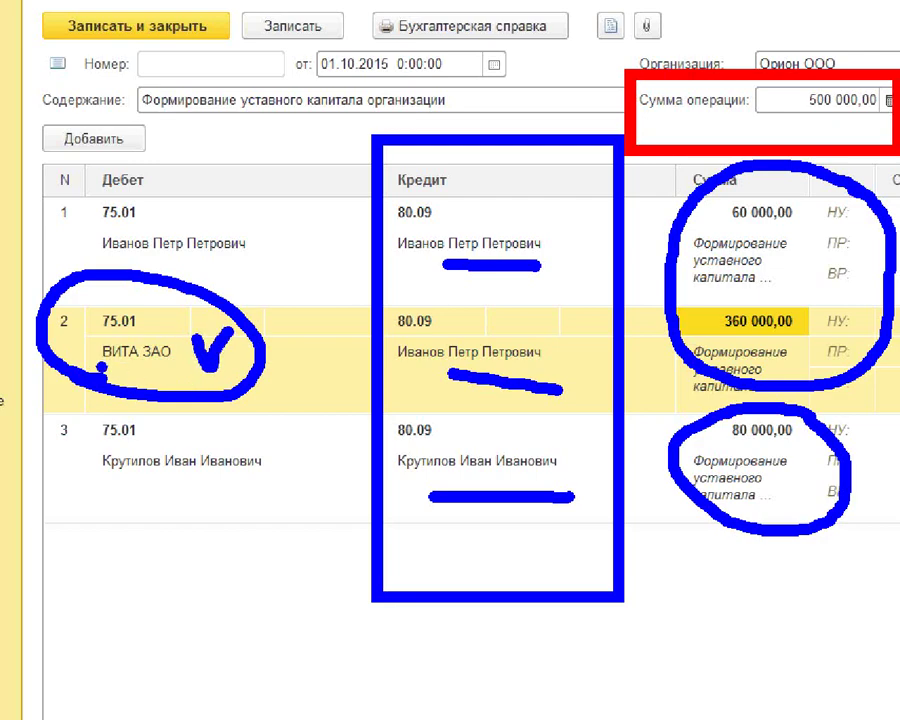
left_click_drag(75, 365, 230, 383)
mouse_move(386, 354)
left_mouse_down()
mouse_move(640, 362)
mouse_move(365, 358)
left_mouse_up()
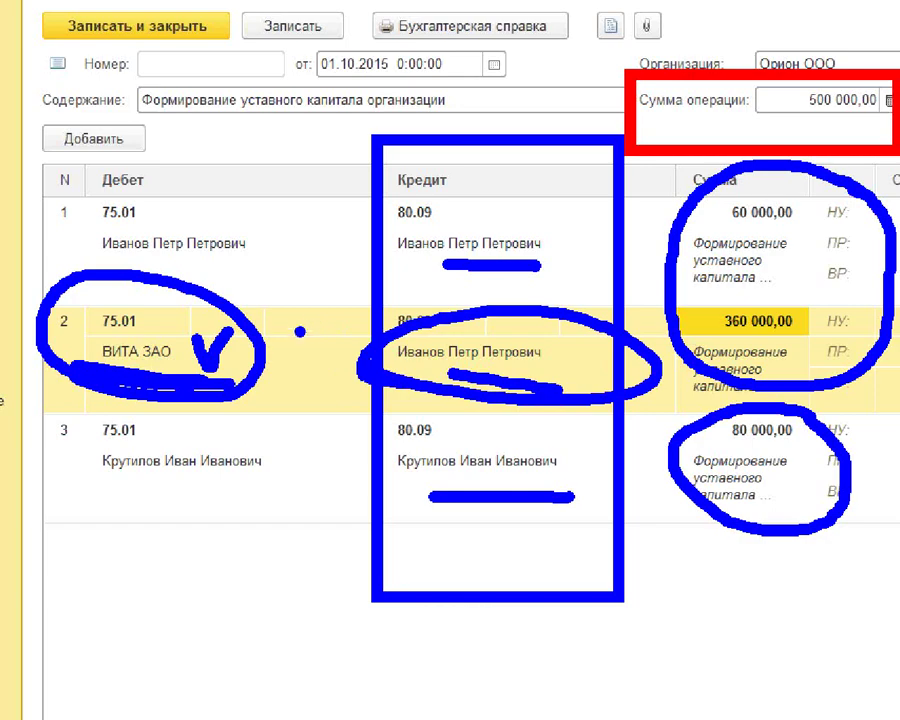
left_click_drag(317, 260, 240, 305)
left_click_drag(255, 260, 240, 305)
left_click_drag(245, 305, 312, 293)
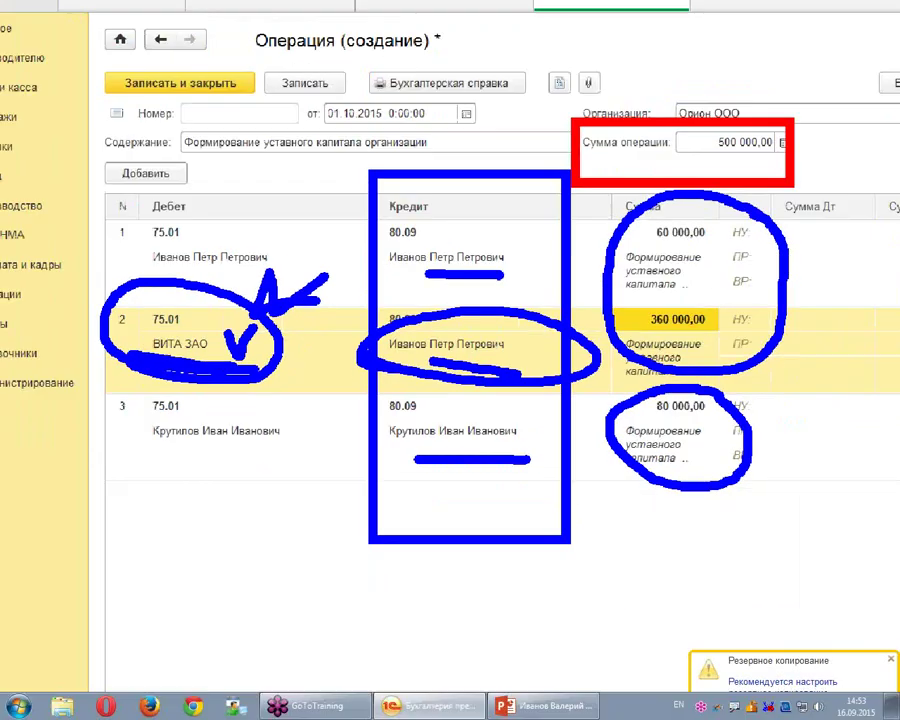
left_click(485, 358)
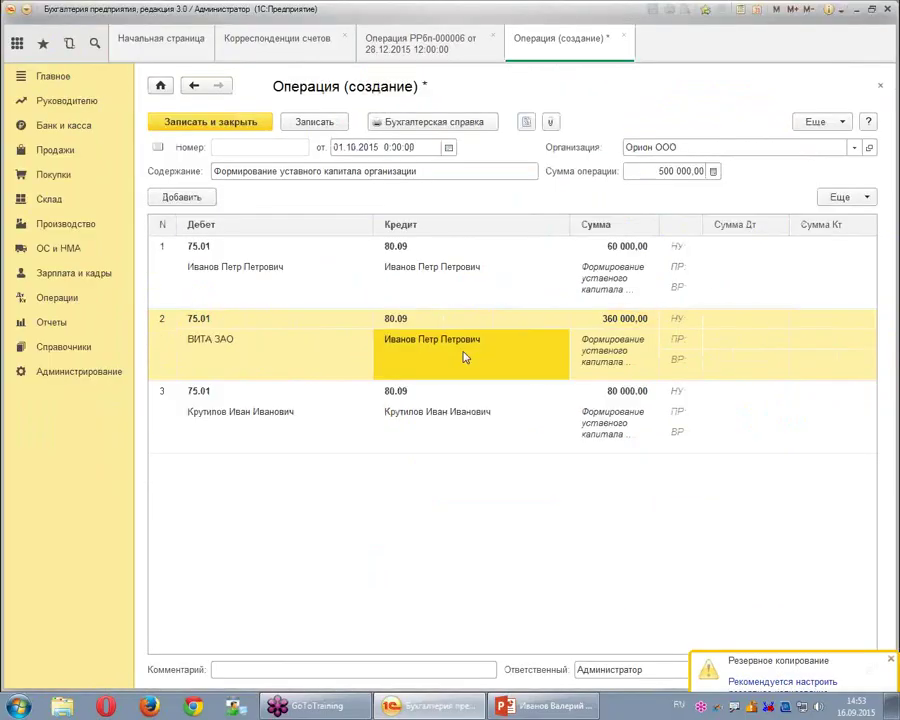
left_click(410, 438)
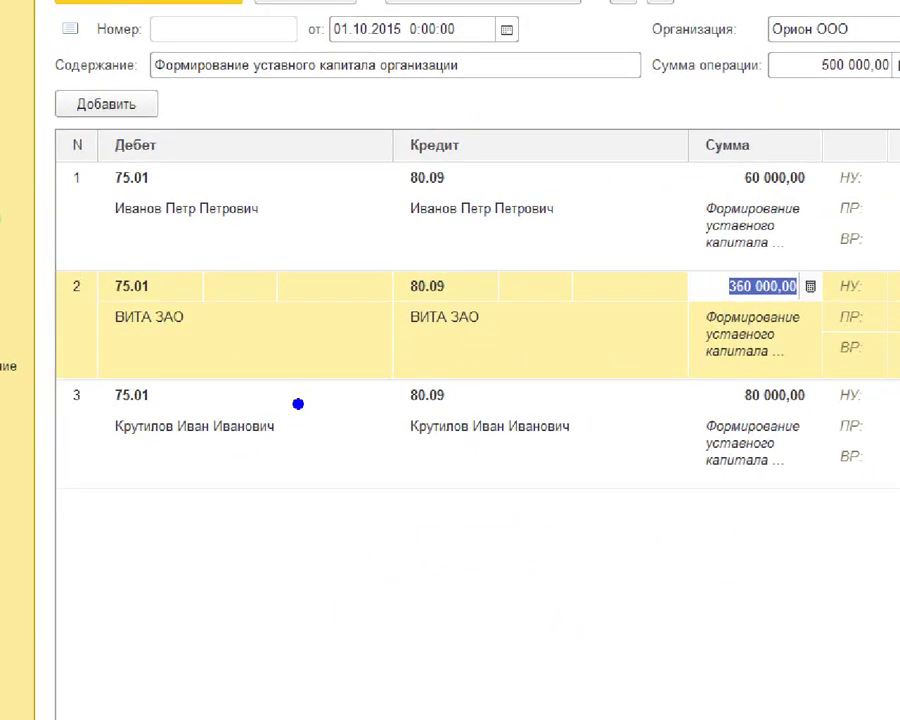
Check the debit and credit counterparties against each other in all three entry lines.
mouse_move(283, 212)
left_mouse_down()
mouse_move(328, 210)
mouse_move(360, 192)
left_mouse_up()
mouse_move(590, 197)
left_mouse_down()
mouse_move(605, 233)
mouse_move(645, 177)
left_mouse_up()
left_click_drag(238, 302, 315, 283)
left_click_drag(512, 322, 592, 297)
left_click_drag(262, 424, 352, 405)
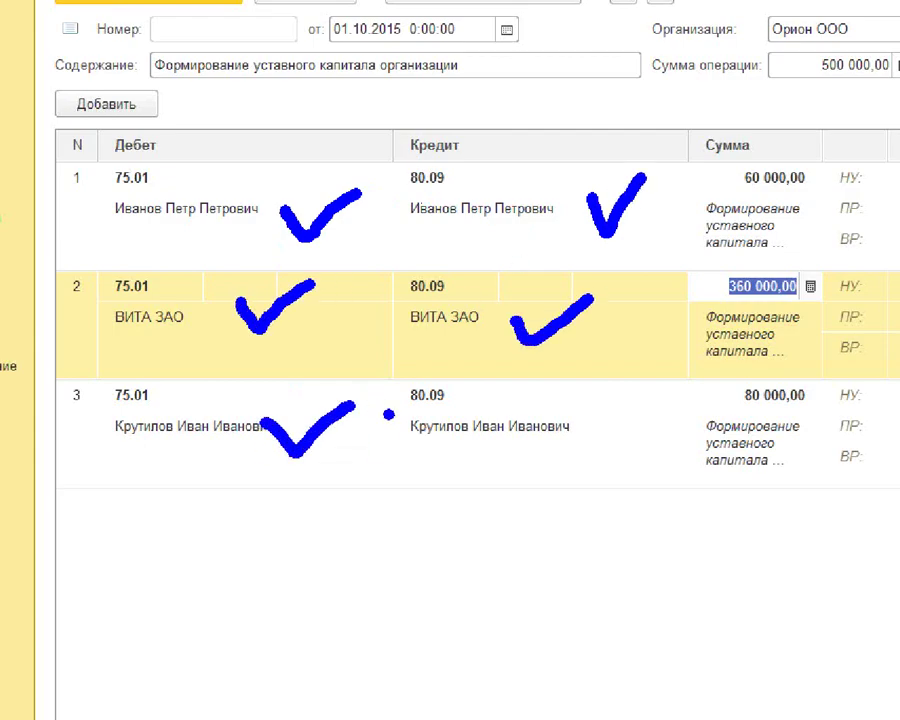
left_click_drag(570, 412, 657, 390)
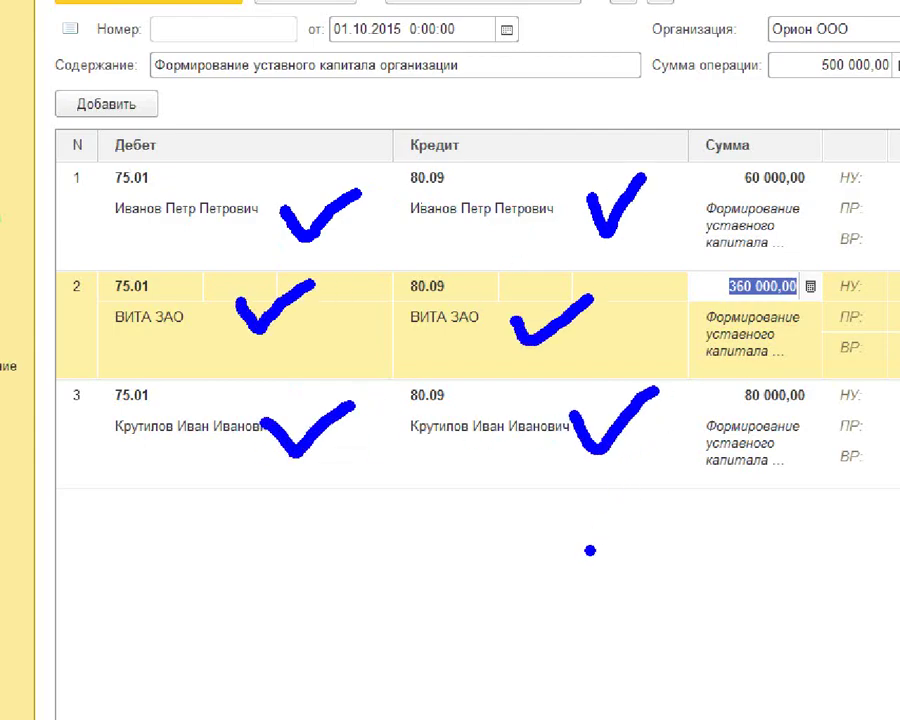
mouse_move(522, 318)
left_mouse_down()
mouse_move(388, 328)
mouse_move(522, 334)
left_mouse_up()
mouse_move(410, 224)
left_mouse_down()
mouse_move(570, 202)
mouse_move(392, 212)
left_mouse_up()
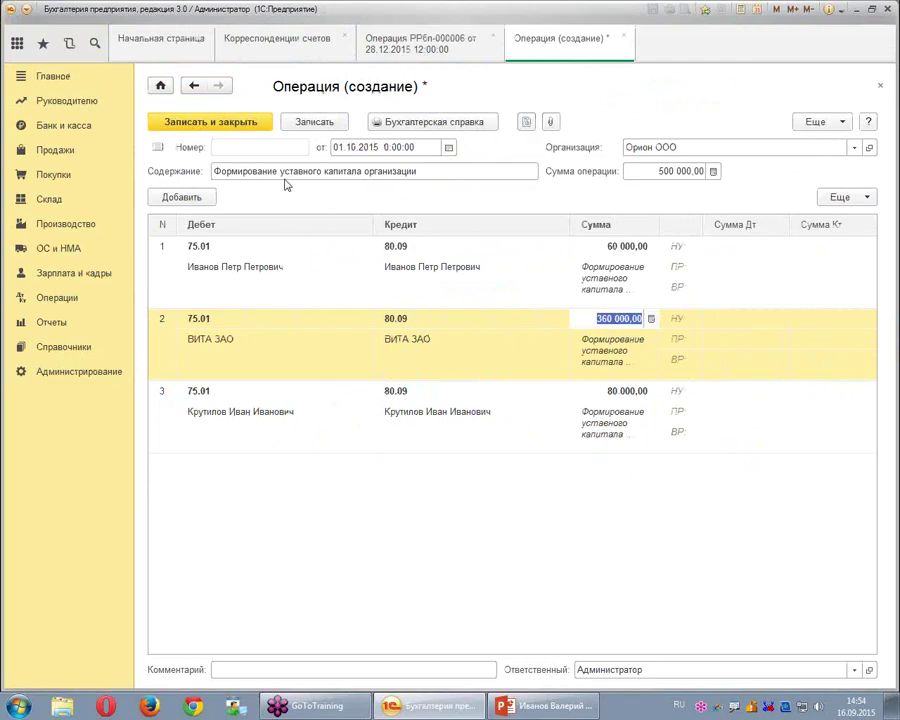
Set the operation date to 28.09.2015.
left_click(420, 148)
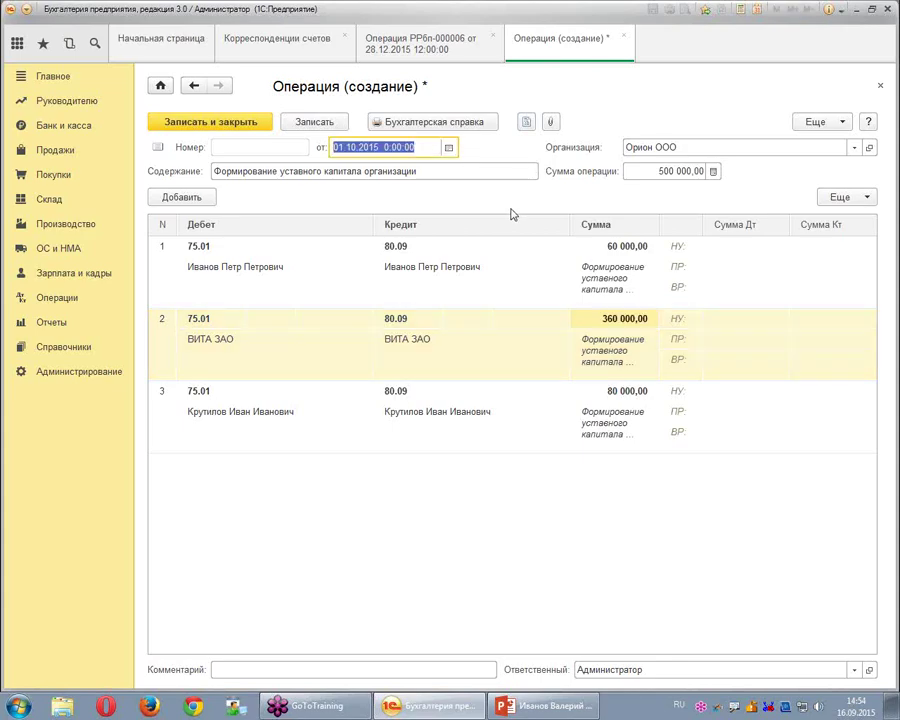
type("28.09.")
key("Tab")
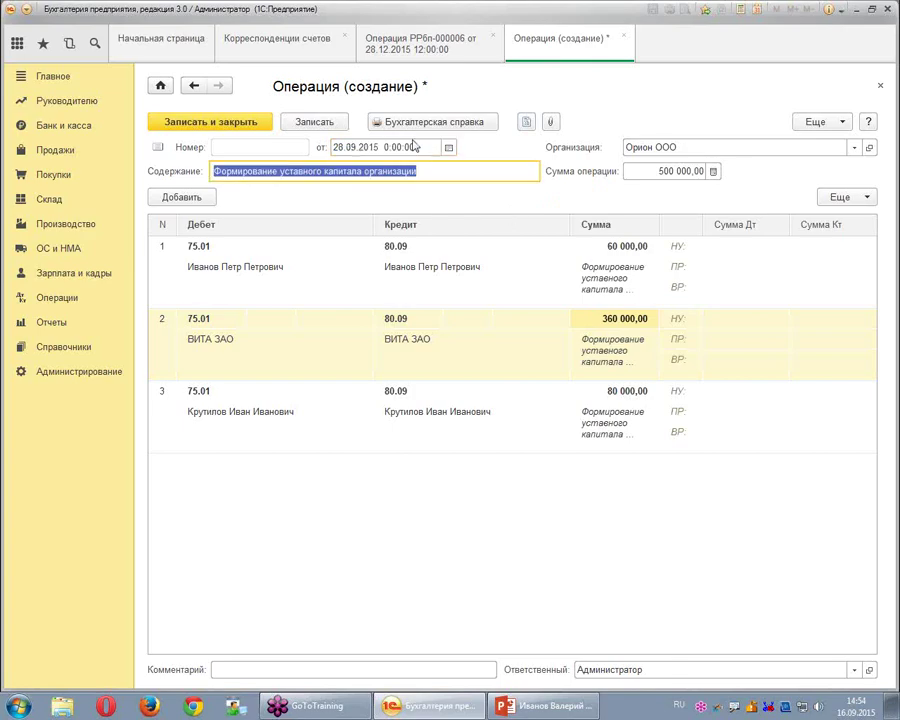
Set the operation date to 01.10.2015, and save and close the operation.
key("shift+Tab")
type("0")
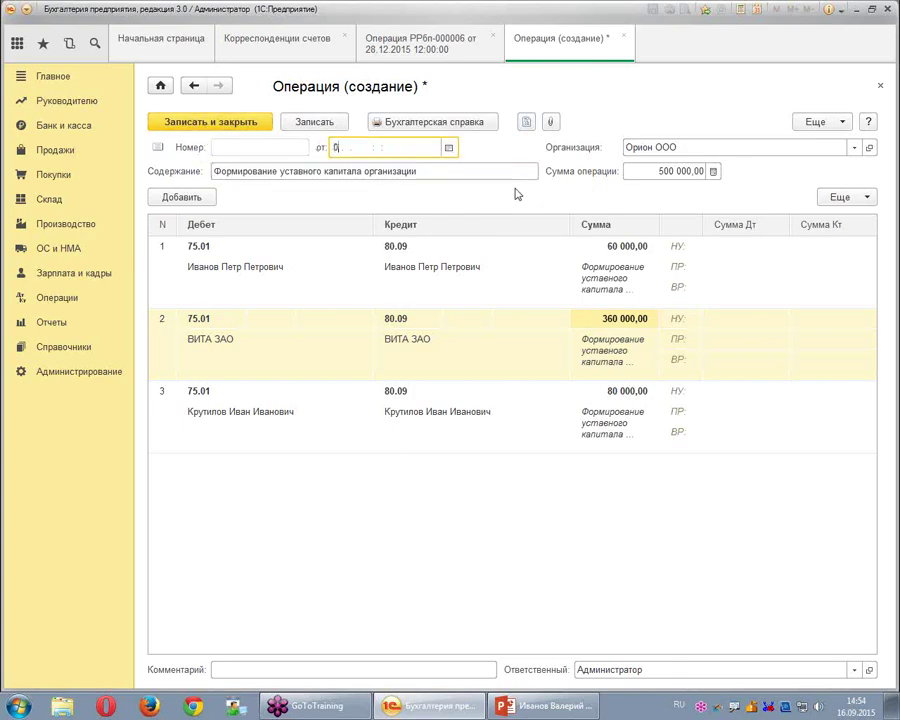
key("Tab")
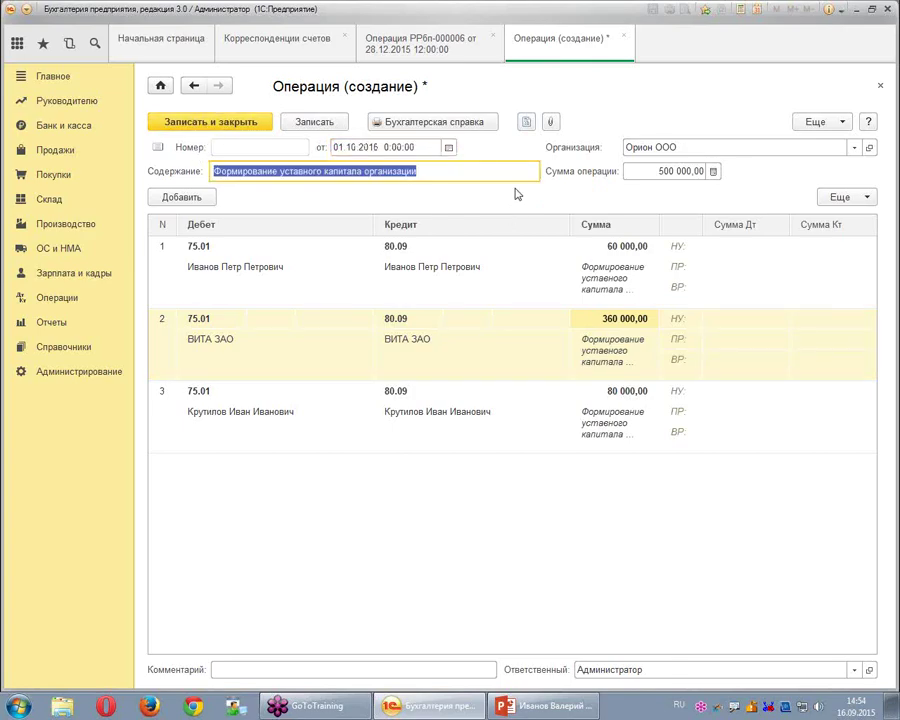
left_click(242, 125)
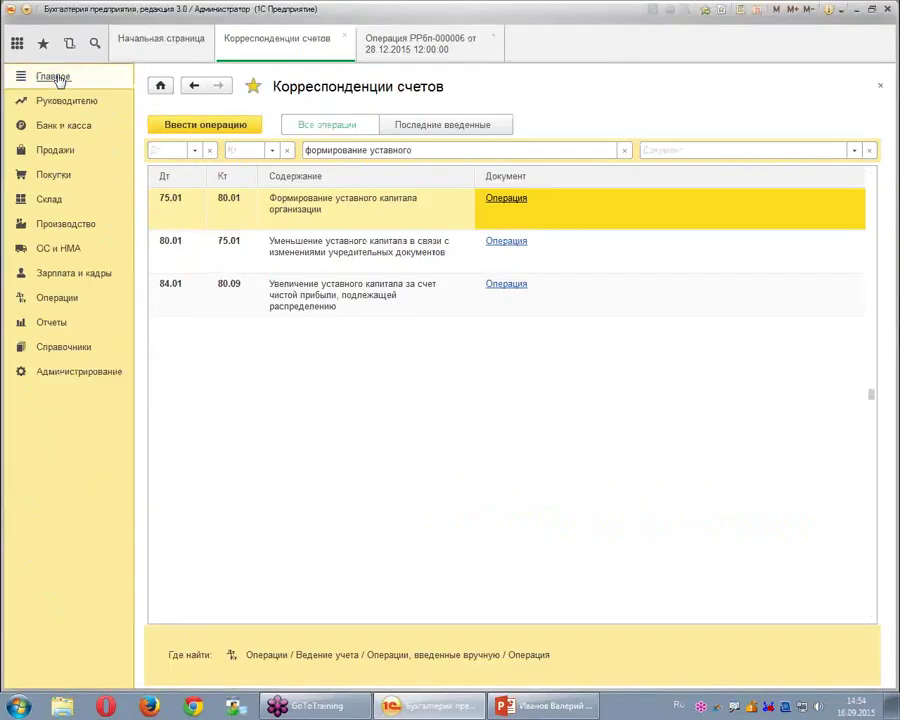
Open operation РРбп-000006 of 28.12.2015 from the history of recently used objects.
left_click(55, 77)
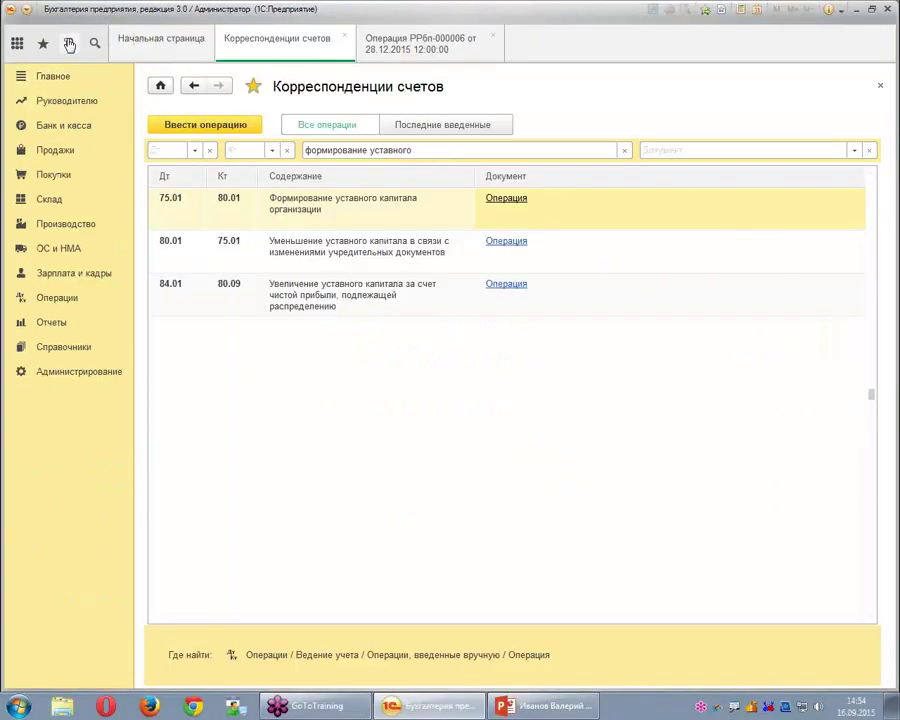
left_click(68, 43)
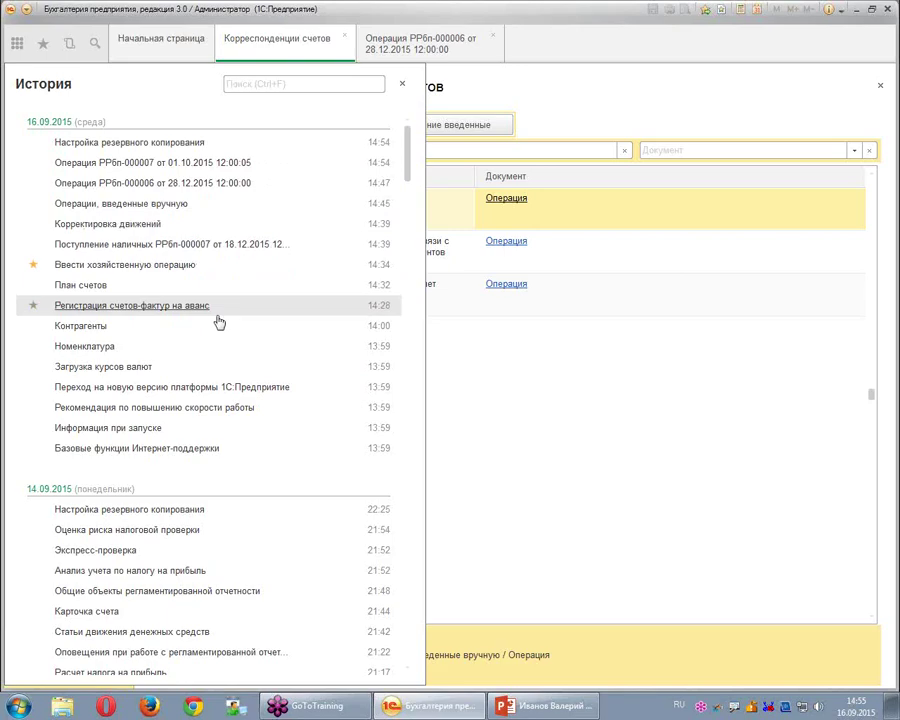
left_click(209, 184)
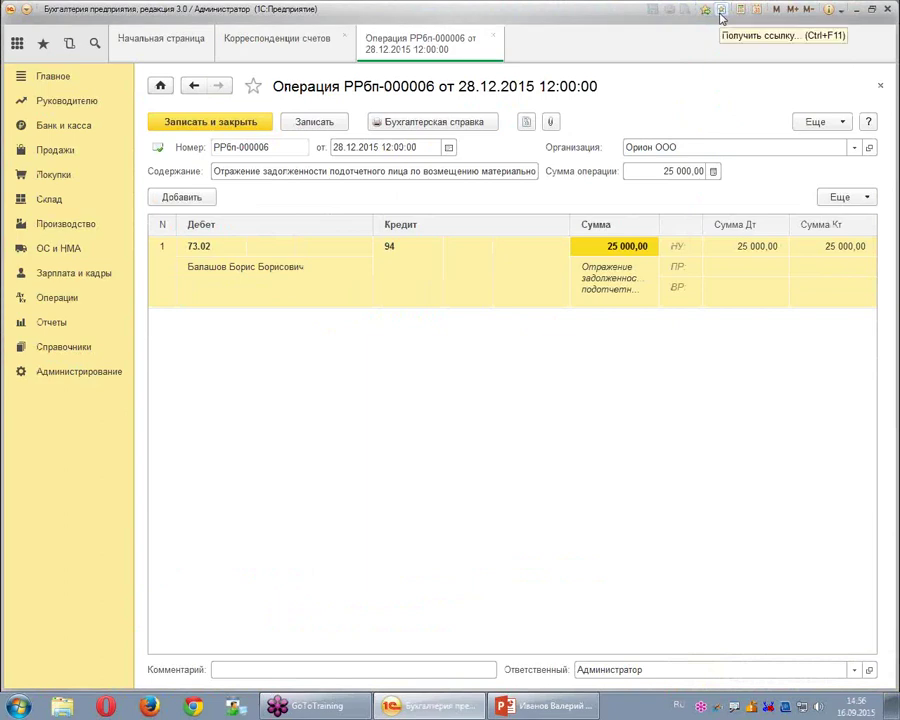
Copy the operation's link to the clipboard, and close the operation and the Корреспонденции счетов list.
left_click(722, 13)
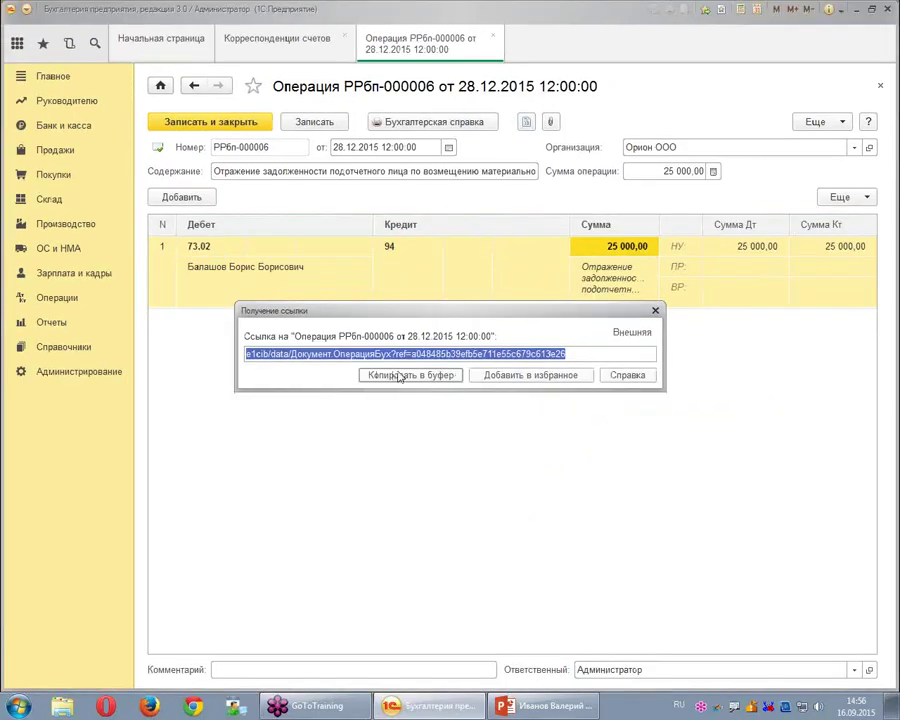
left_click(476, 321)
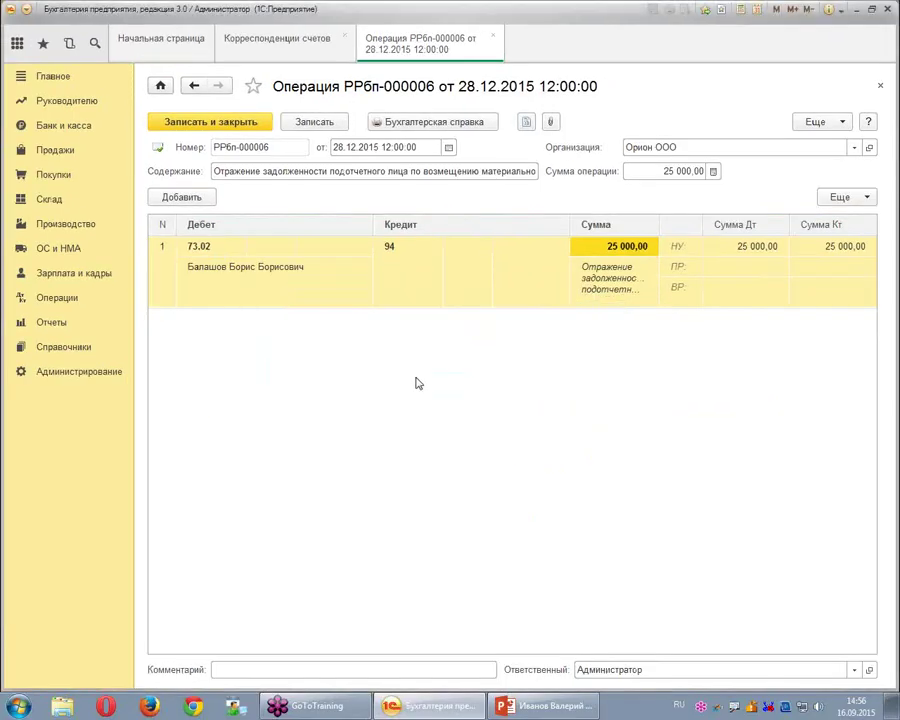
left_click(493, 37)
key("Escape")
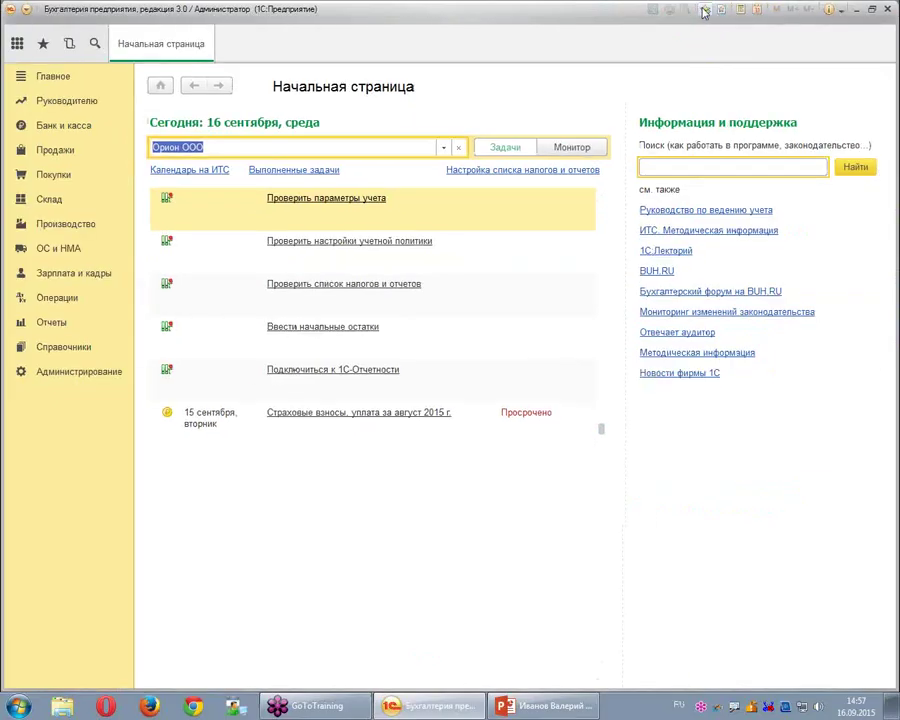
Open the operation from the home page by following the link pasted from the clipboard.
left_click(680, 21)
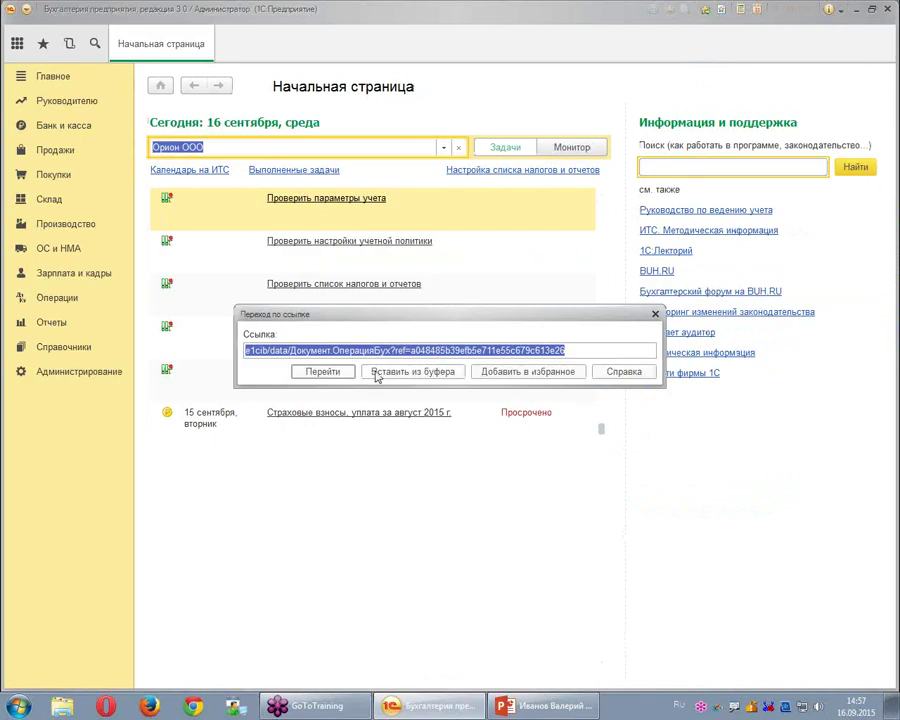
left_click(366, 372)
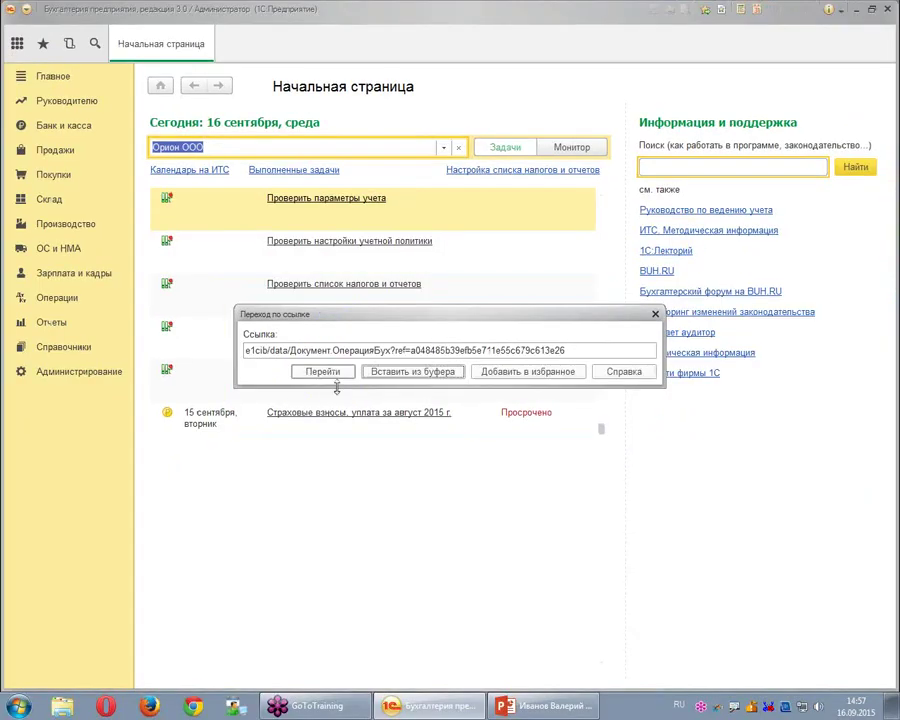
left_click(325, 322)
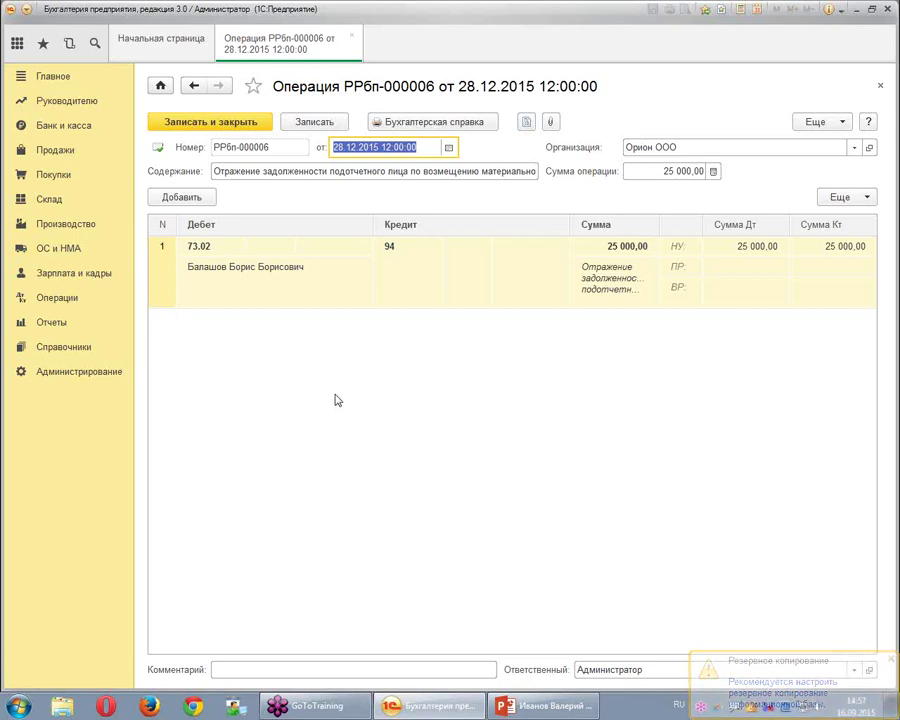
Save and close the reopened operation, and widen the task list area of the home page slightly.
left_click(209, 122)
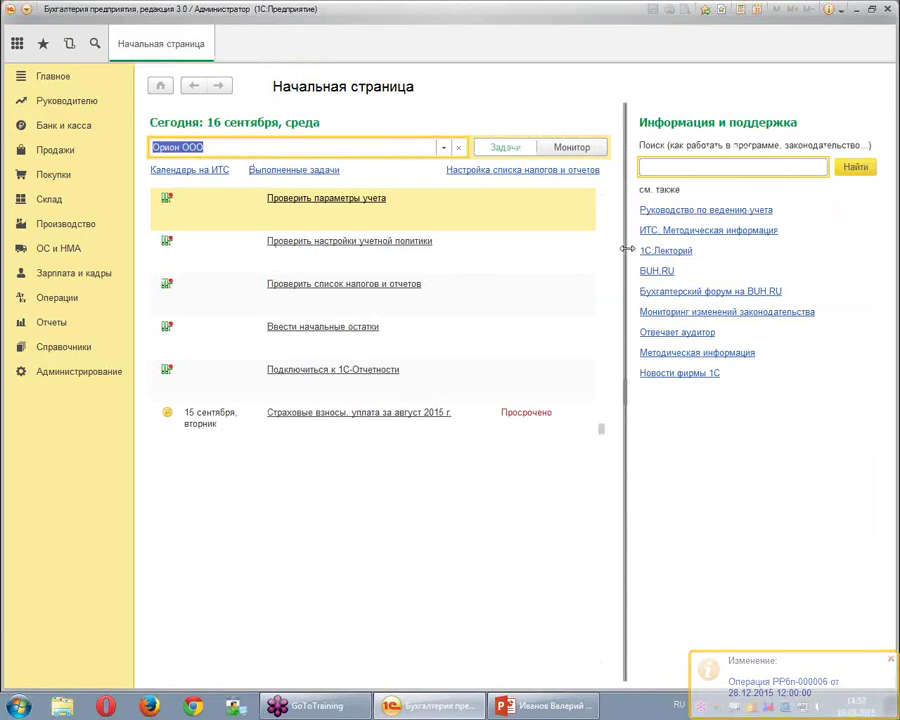
left_click_drag(627, 248, 659, 252)
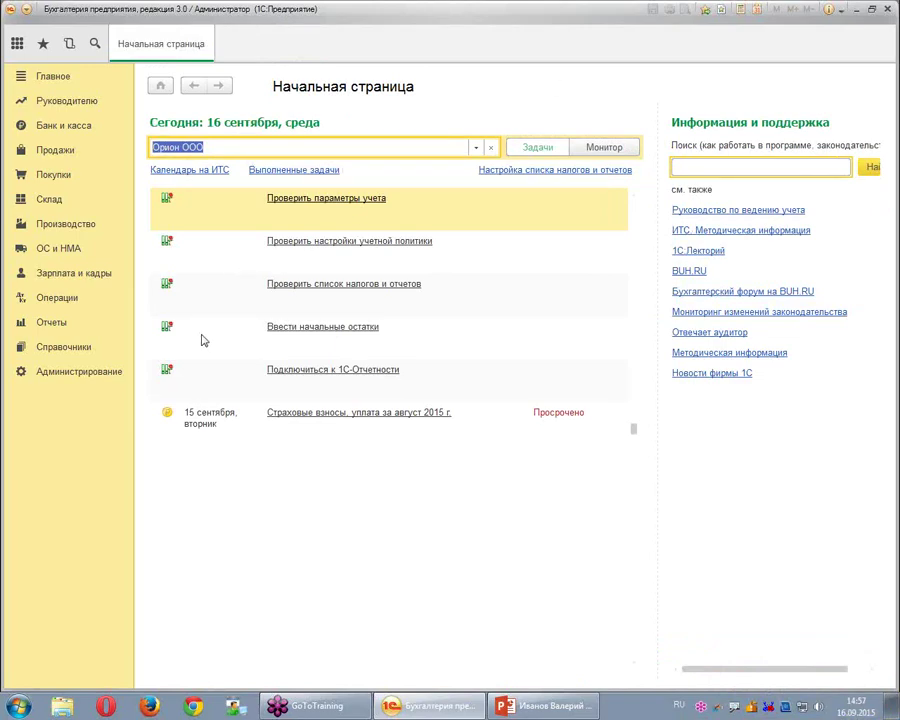
left_click_drag(628, 283, 634, 208)
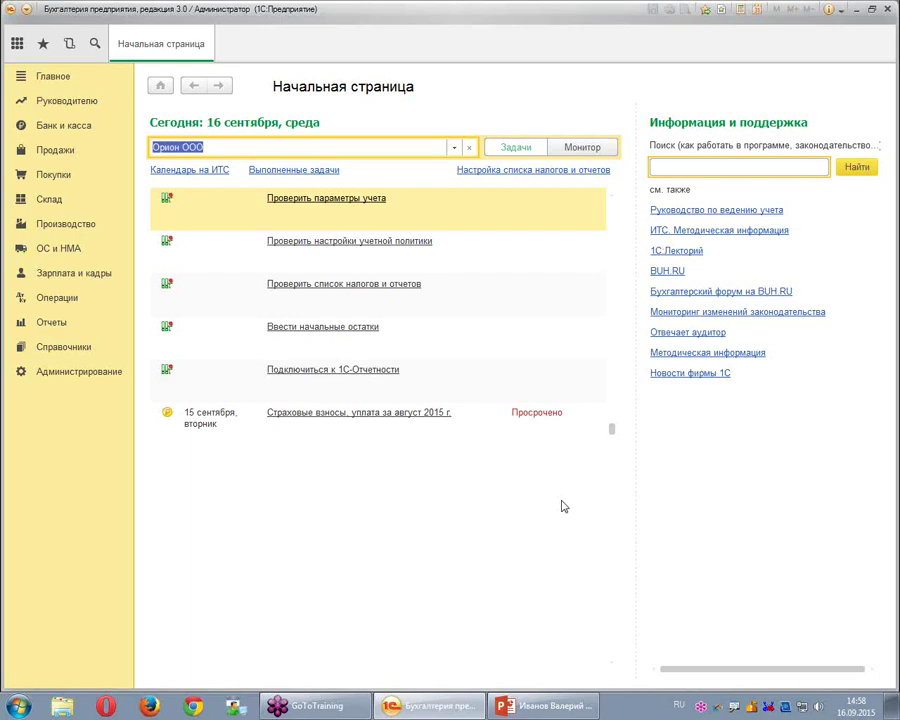
Open the Поступление (акты, накладные) list and view the file formats accepted for loading a document from file, without loading one.
left_click(46, 179)
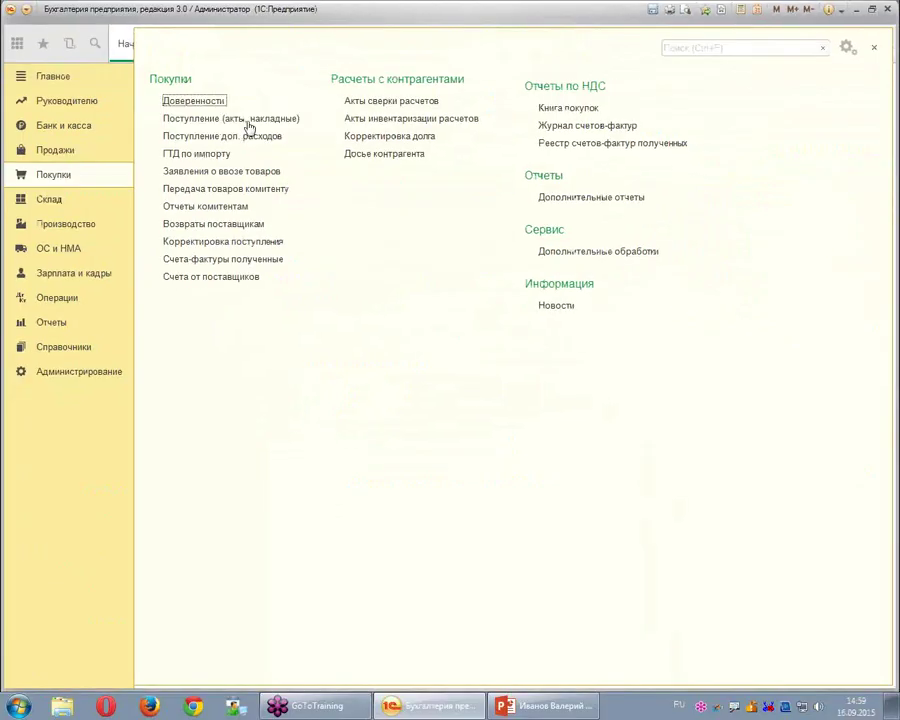
left_click(400, 189)
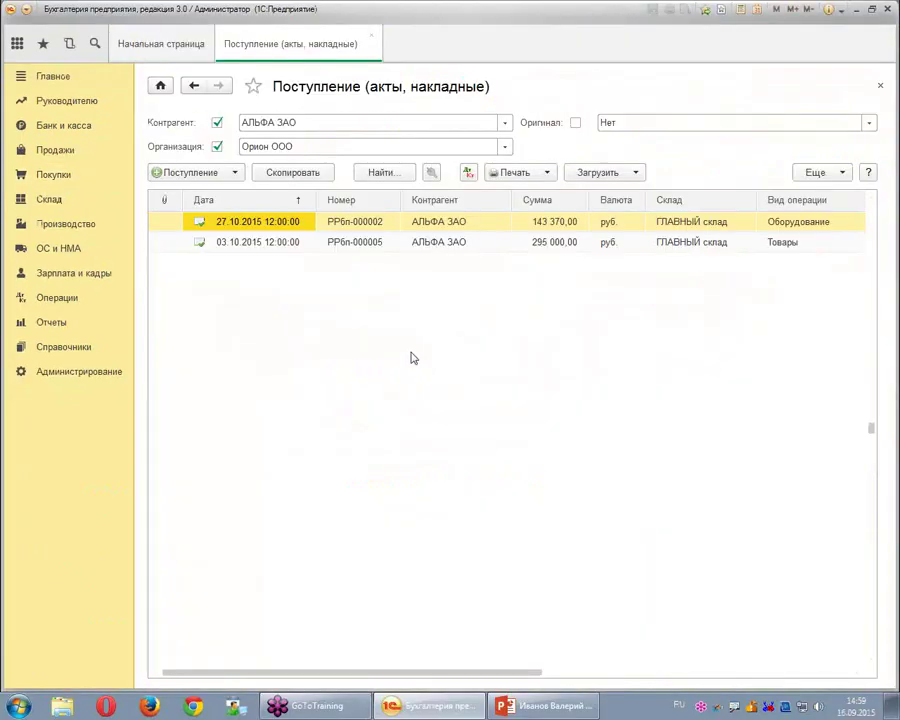
left_click(591, 173)
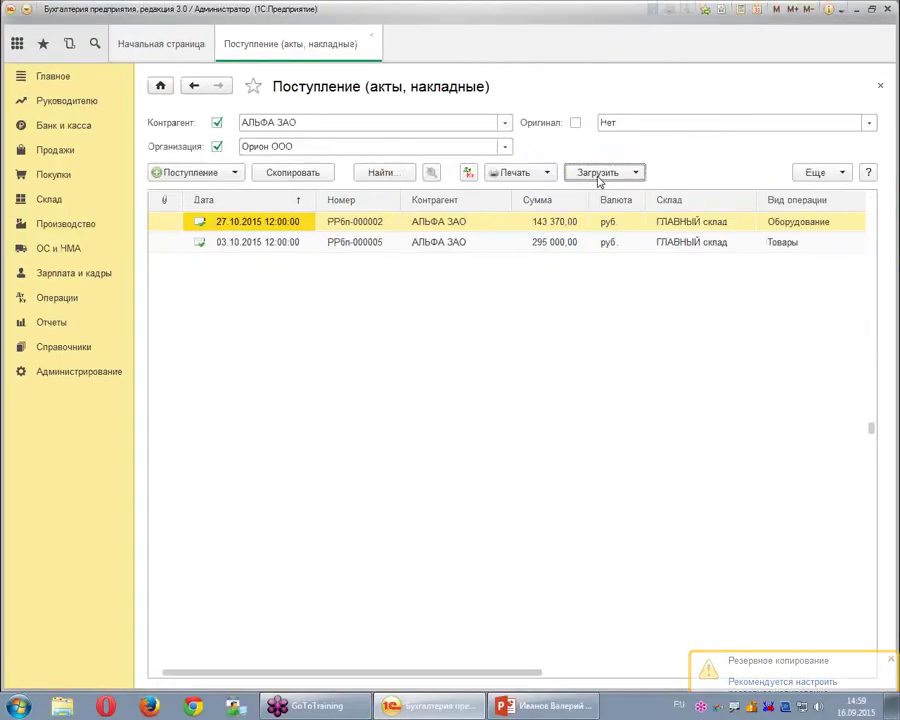
left_click(600, 176)
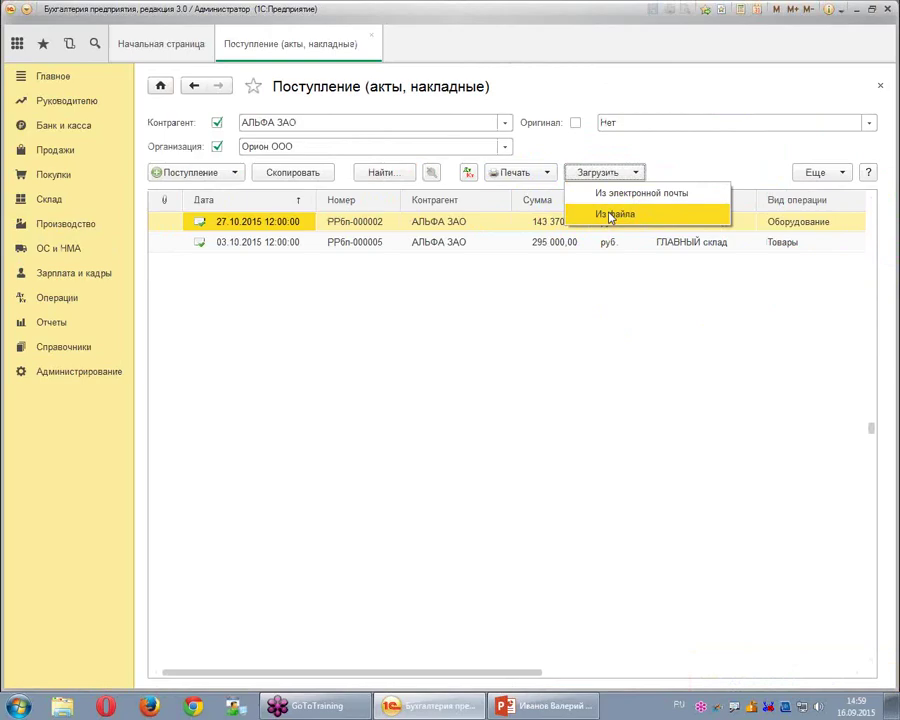
left_click(612, 215)
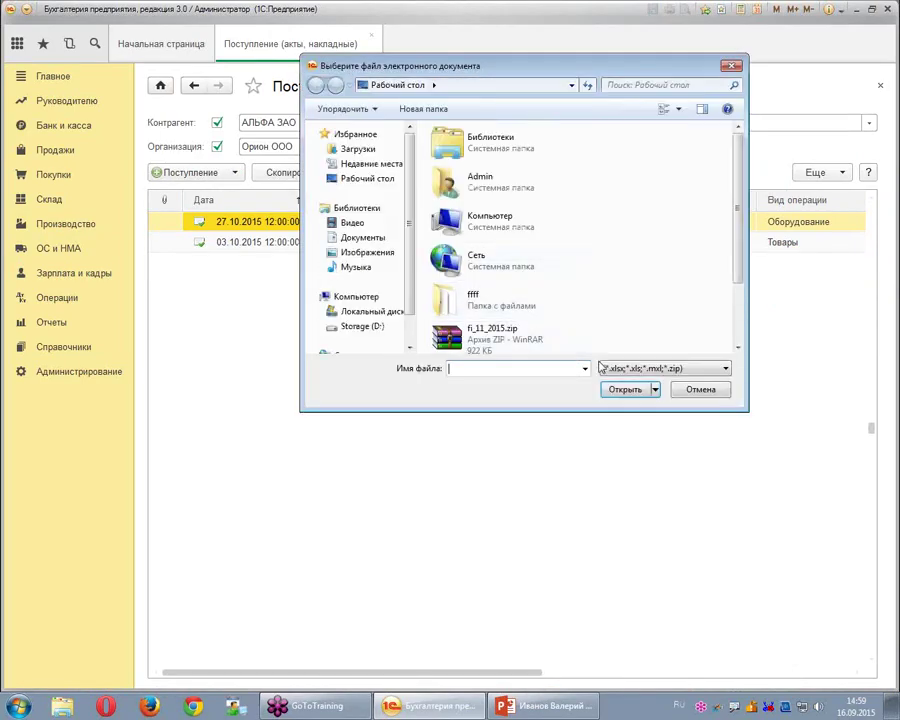
left_click(718, 370)
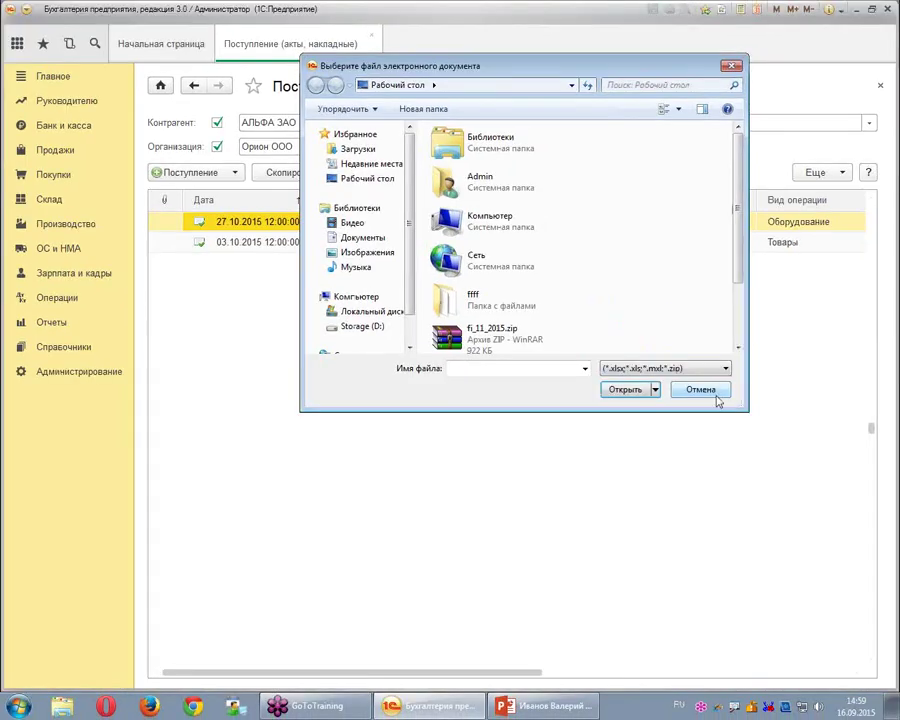
left_click(770, 306)
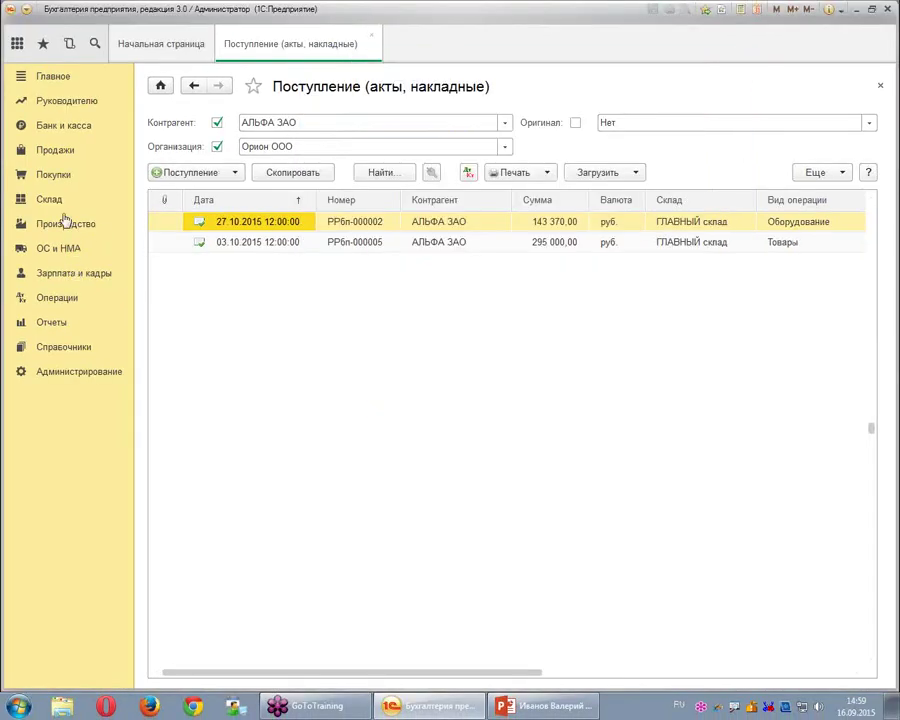
Open the Реализация (акты, накладные) list from the sales section and select the document for 206 500,00.
left_click(57, 155)
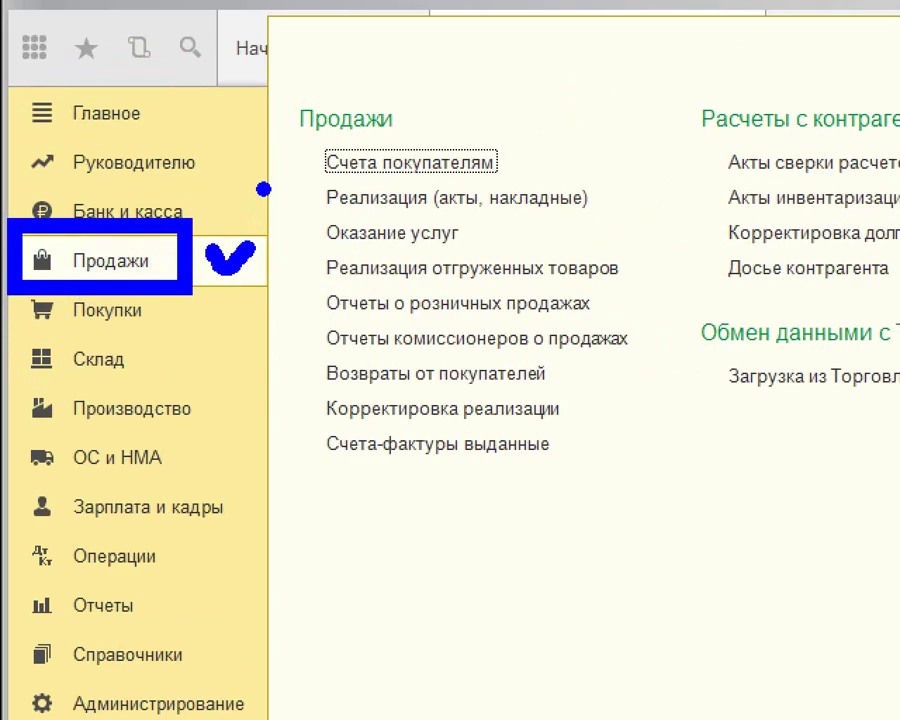
left_click(228, 118)
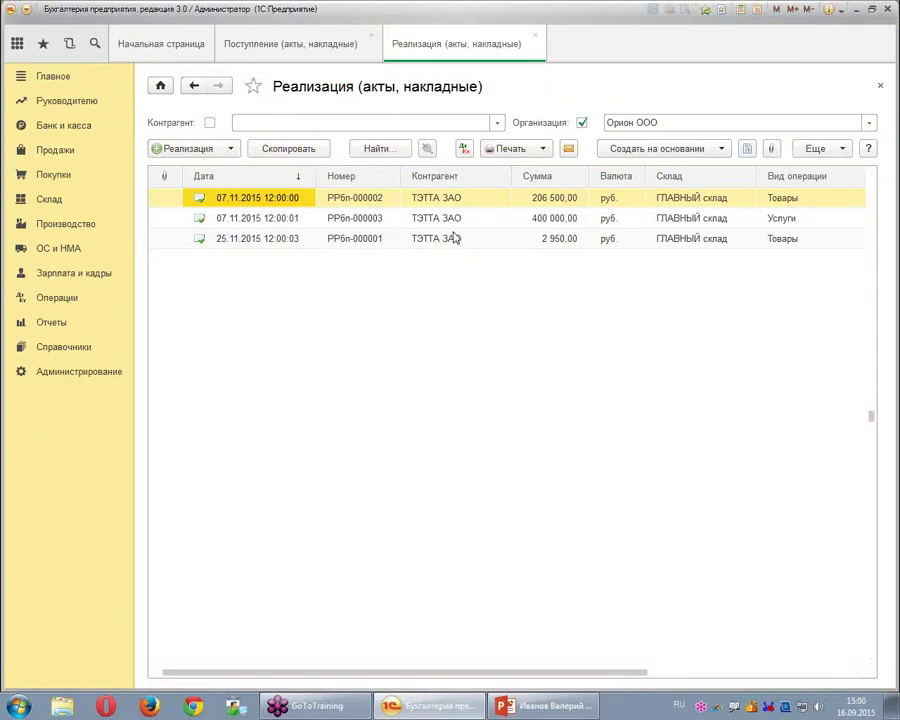
left_click(557, 201)
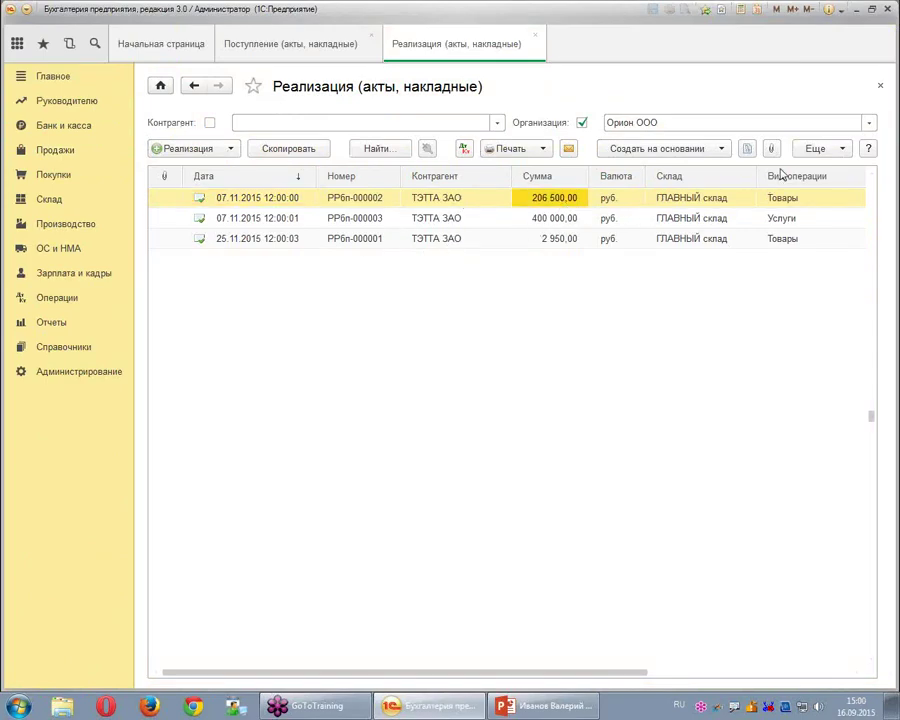
Generate a print set for the selected sales document with Товарная накладная (ТОРГ-12) and Счет-фактура, without sending it straight to the printer.
left_click(543, 151)
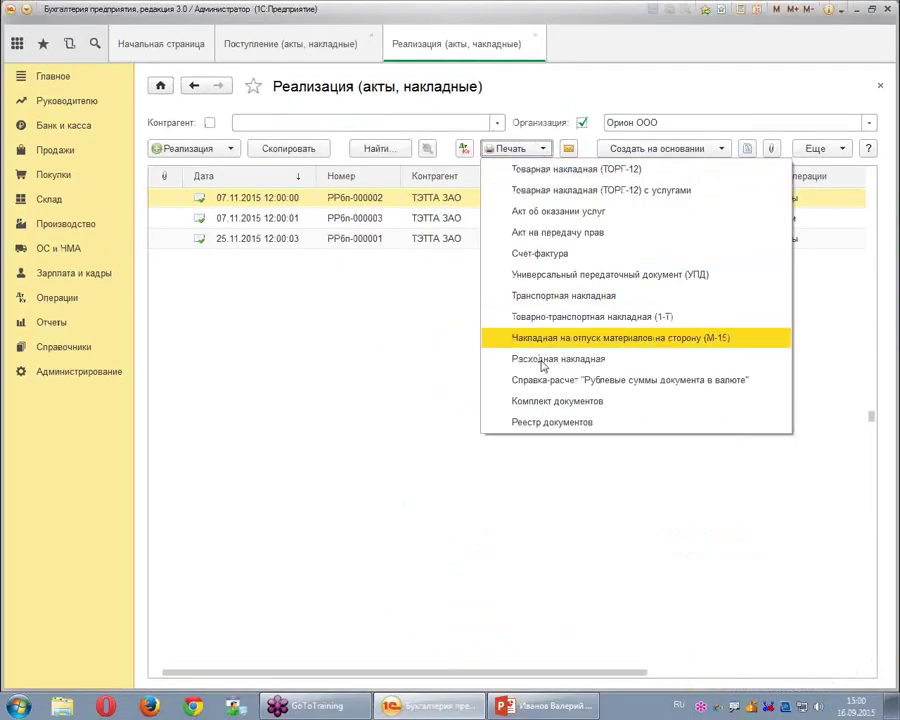
left_click(543, 400)
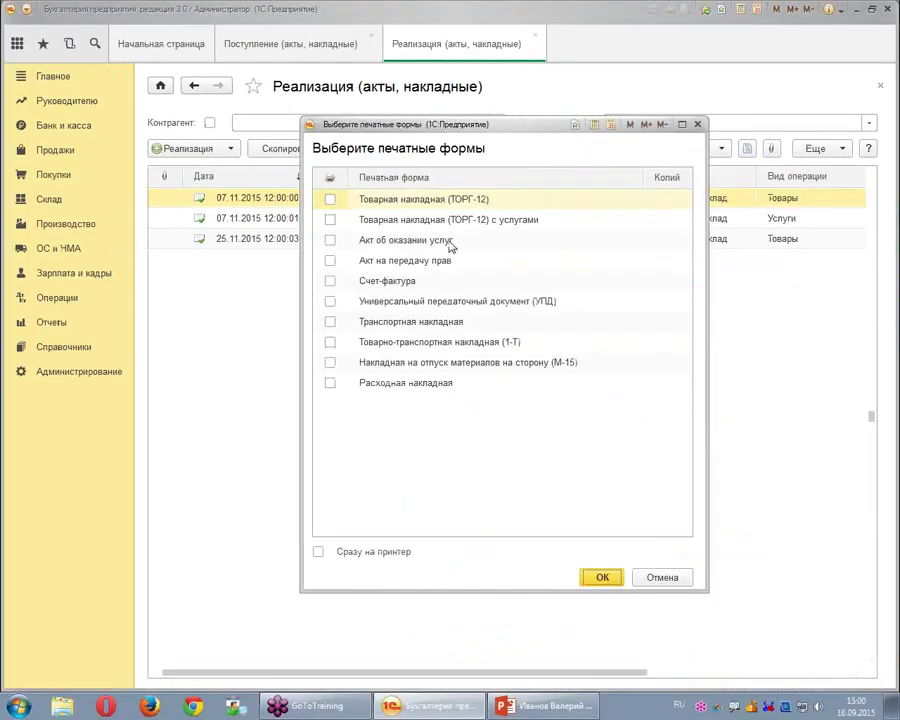
left_click(330, 199)
left_click(330, 281)
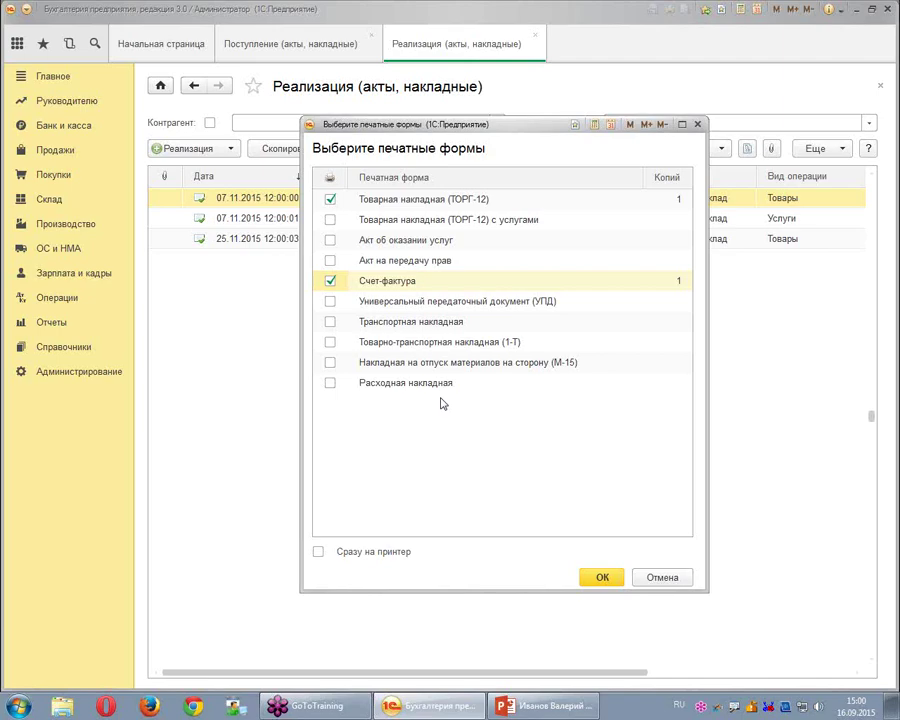
left_click(598, 580)
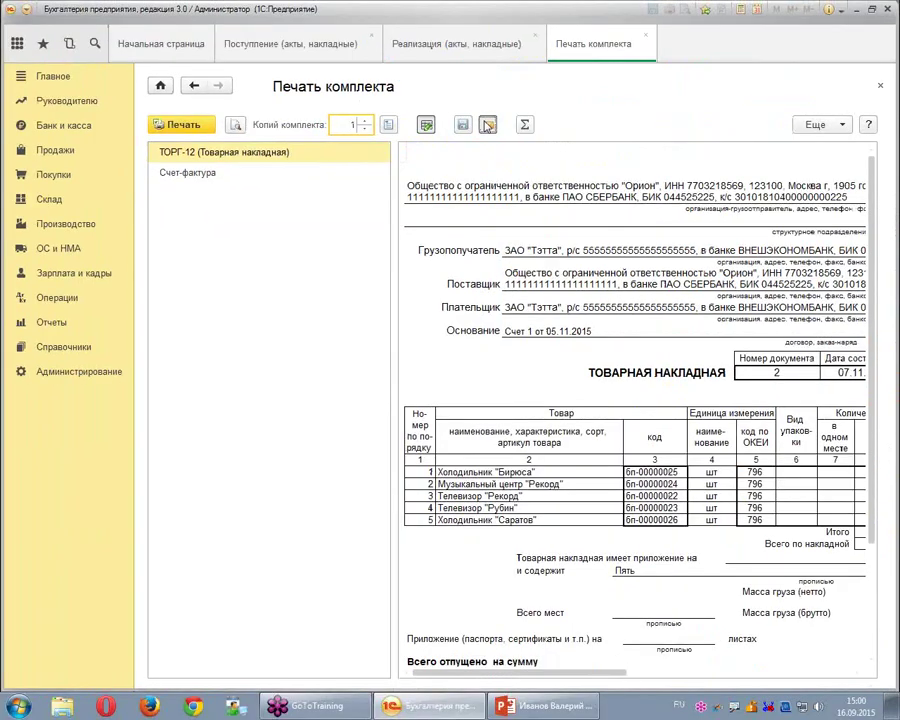
View the e-mail account setup for sending the print set, cancel it without entering anything, and close the set.
left_click(486, 127)
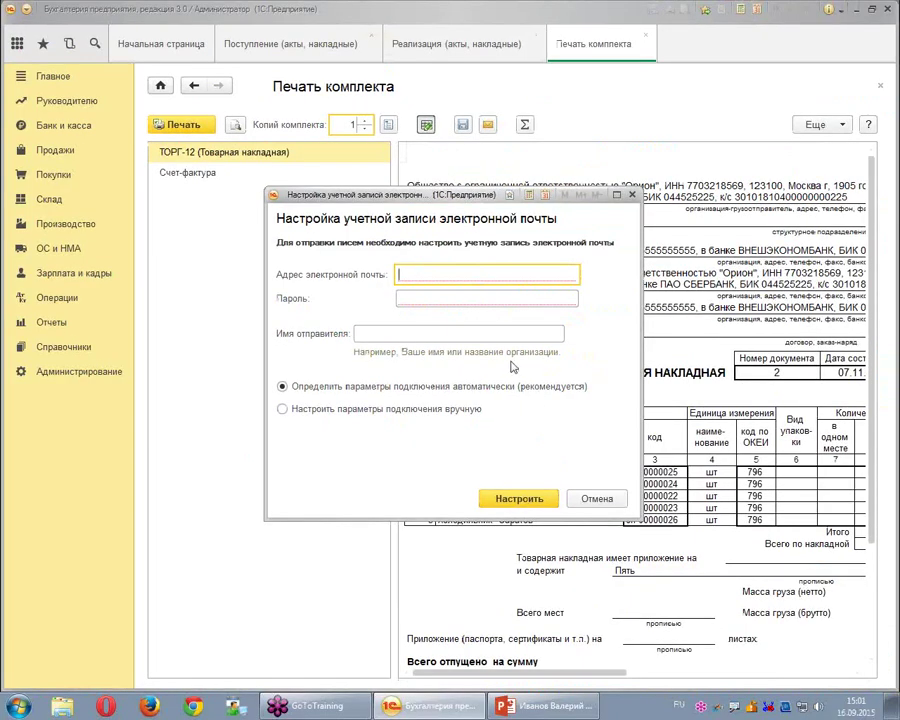
left_click(586, 500)
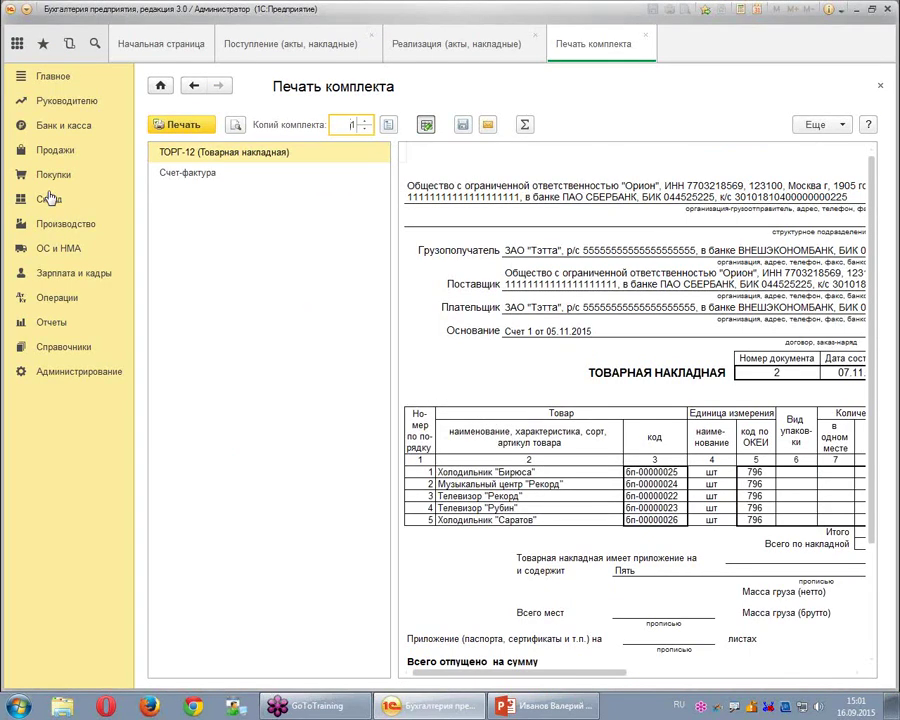
left_click(645, 37)
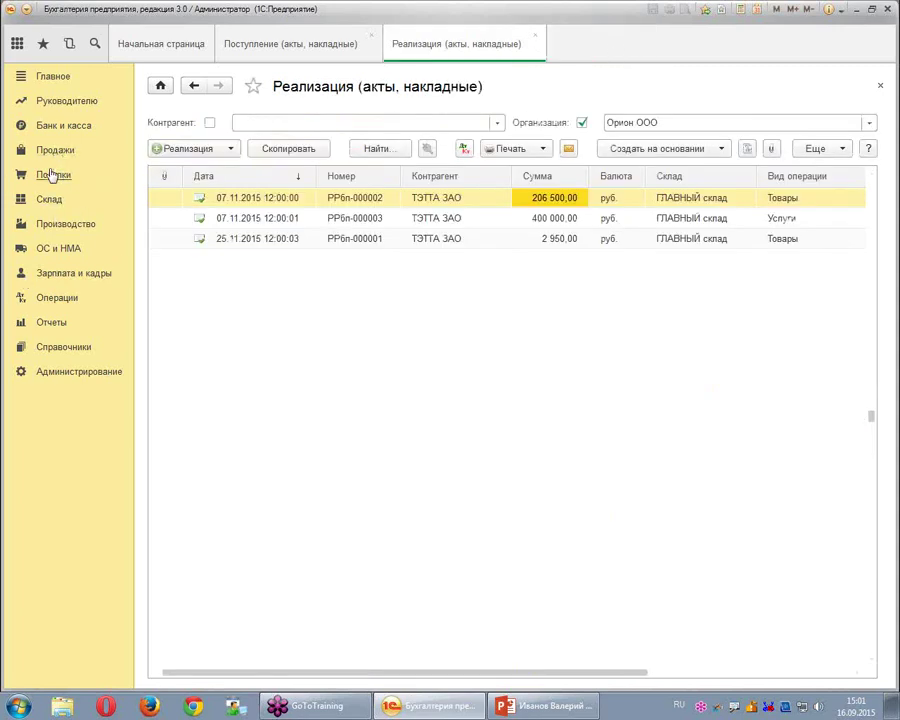
Open the Счета покупателям list and generate the Счет на оплату (с печатью и подписями) form for the 206 500,00 invoice.
left_click(56, 151)
left_click(205, 100)
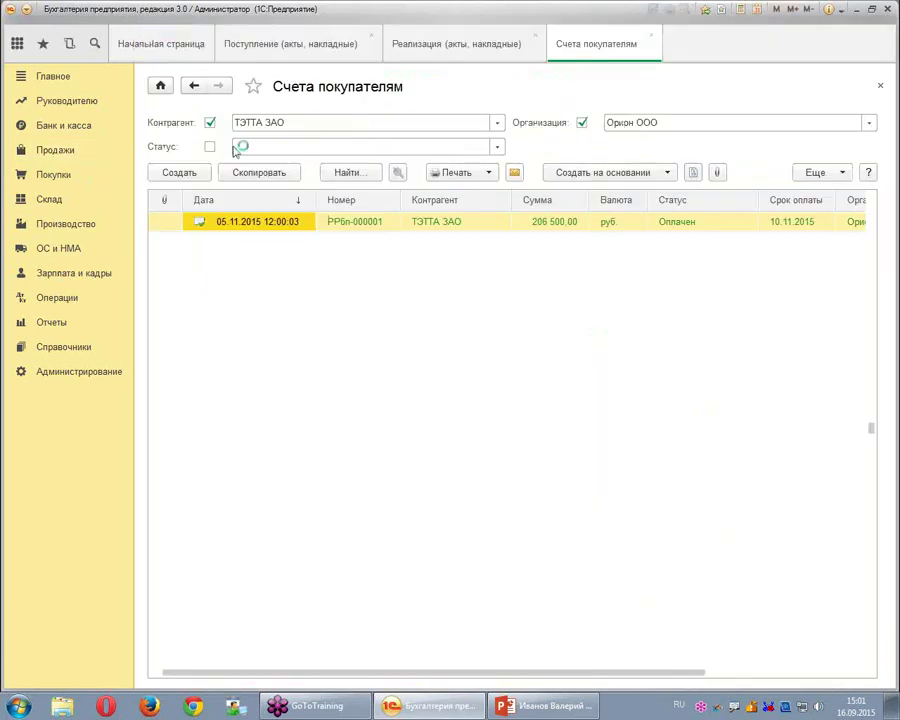
left_click(760, 192)
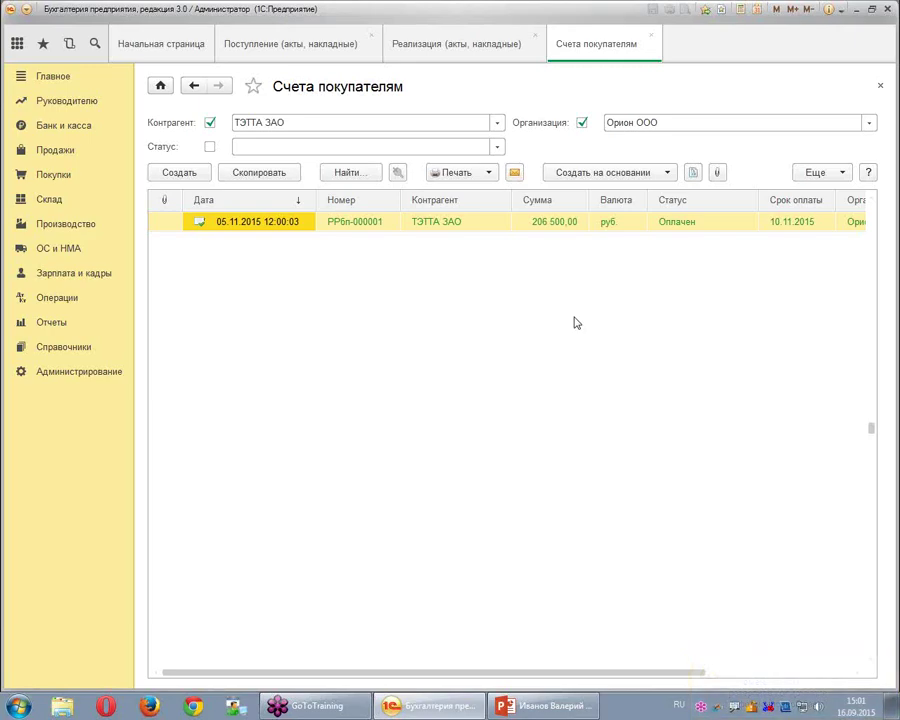
left_click(489, 179)
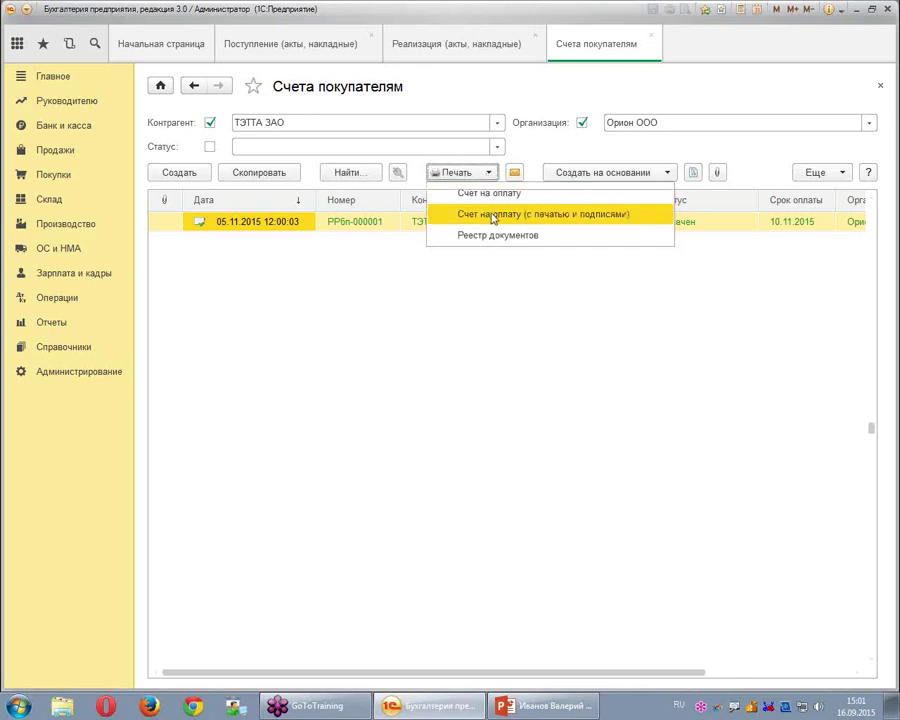
left_click(492, 218)
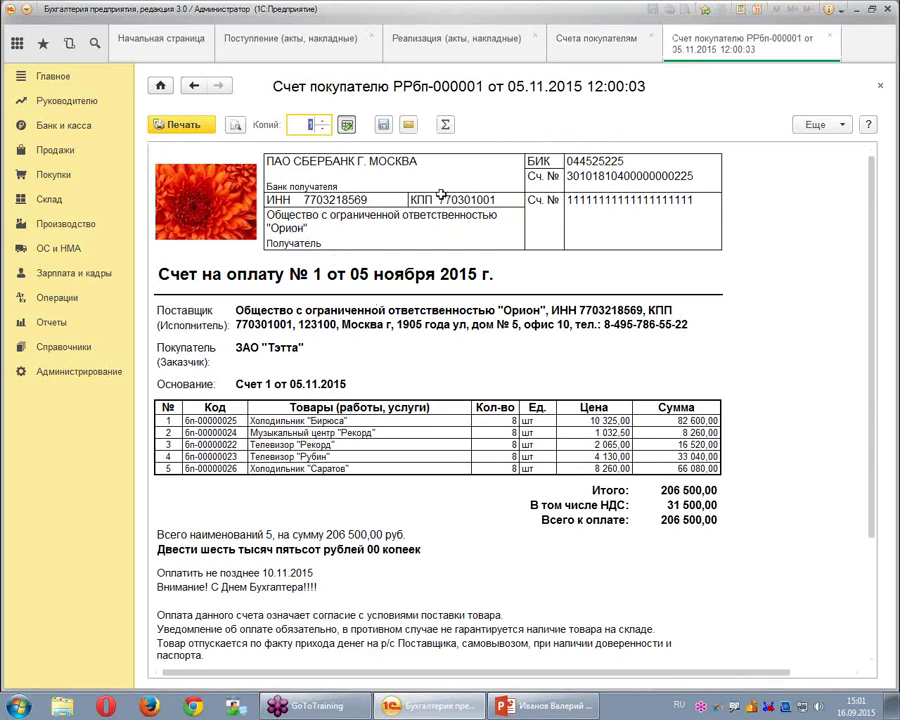
View the e-mail sending setup for the invoice form without filling it in, and examine the printed invoice down to its end.
left_click(409, 126)
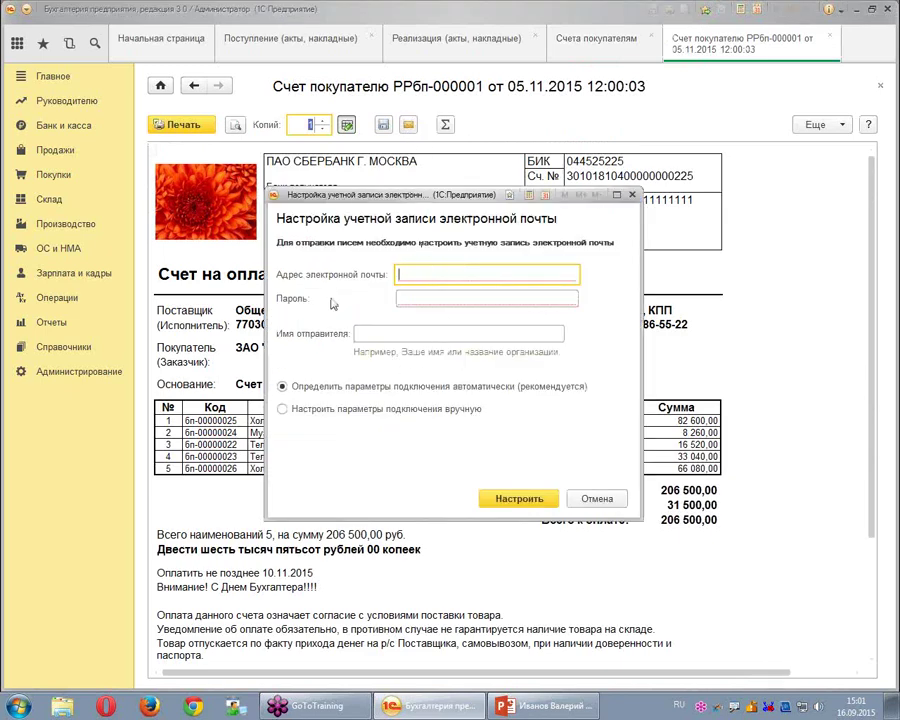
left_click(632, 196)
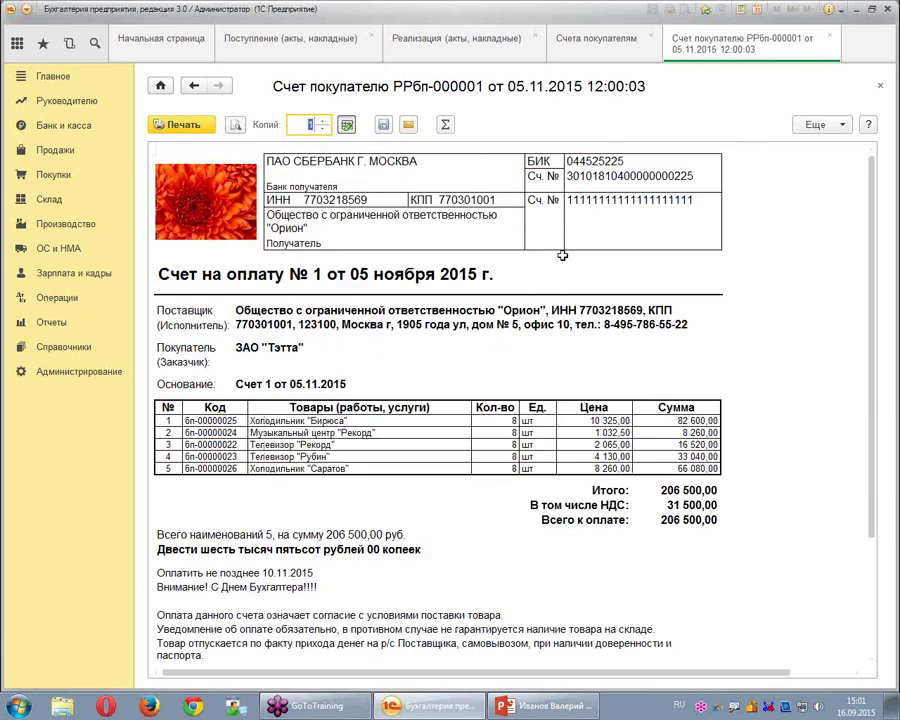
left_click(466, 457)
scroll(495, 433, "down", 3)
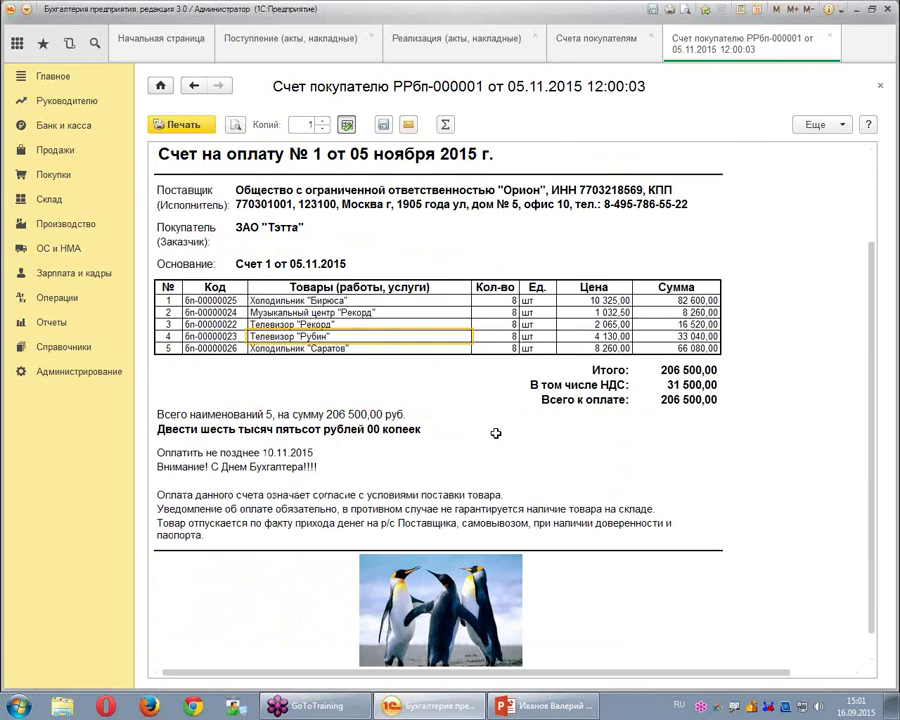
scroll(487, 437, "down", 2)
scroll(574, 285, "up", 5)
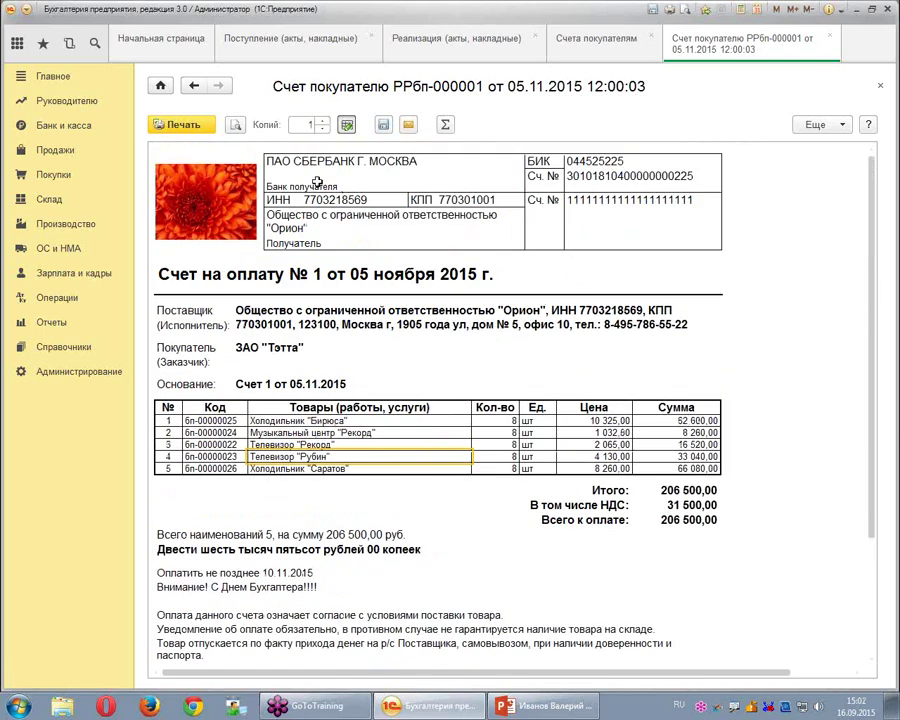
View the formats for saving the printed invoice, mark the UTF-8 and ANSI text formats with on-screen drawing, and dismiss the dialog without saving.
left_click(383, 126)
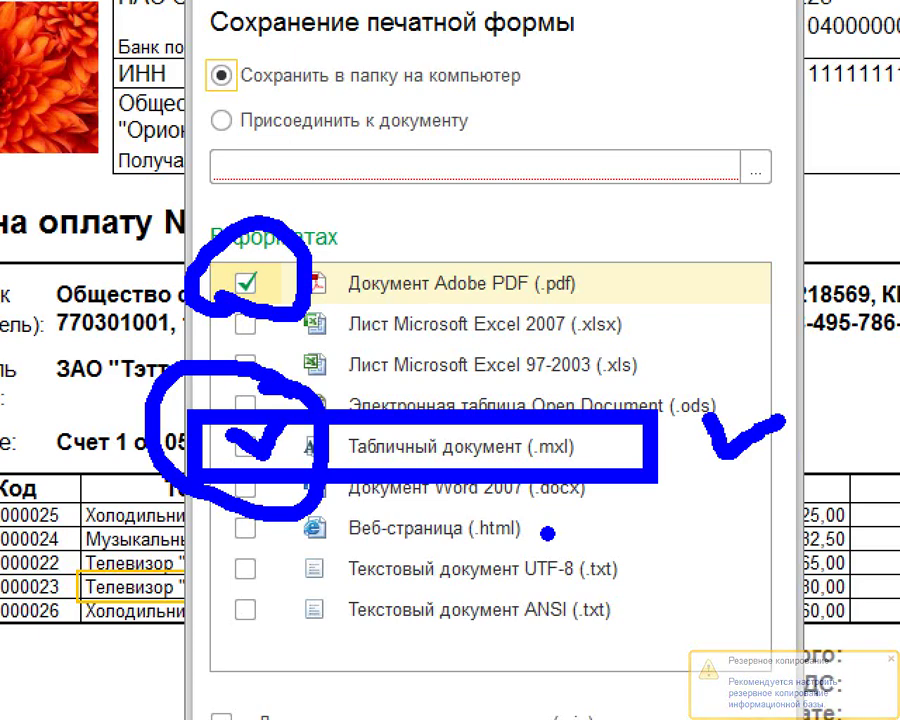
left_click_drag(630, 545, 710, 541)
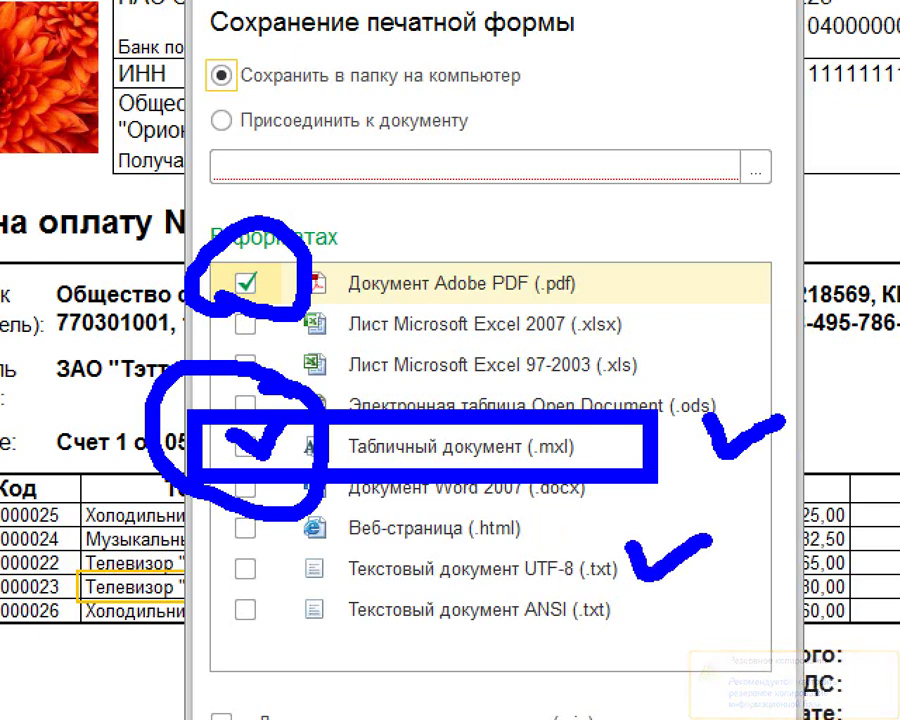
left_click_drag(650, 600, 722, 612)
left_click_drag(418, 640, 642, 654)
left_click_drag(512, 590, 572, 588)
left_click(790, 650)
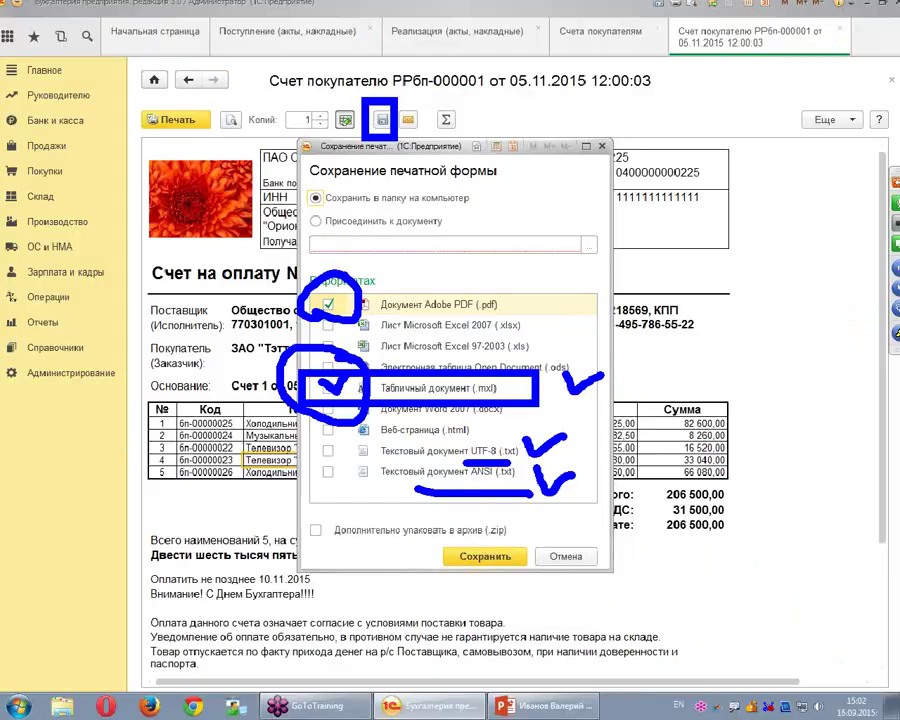
key("Escape")
left_click(629, 139)
Close the printed invoice and the Счета покупателям, Реализация and Поступление lists to return to the home page.
left_click(880, 86)
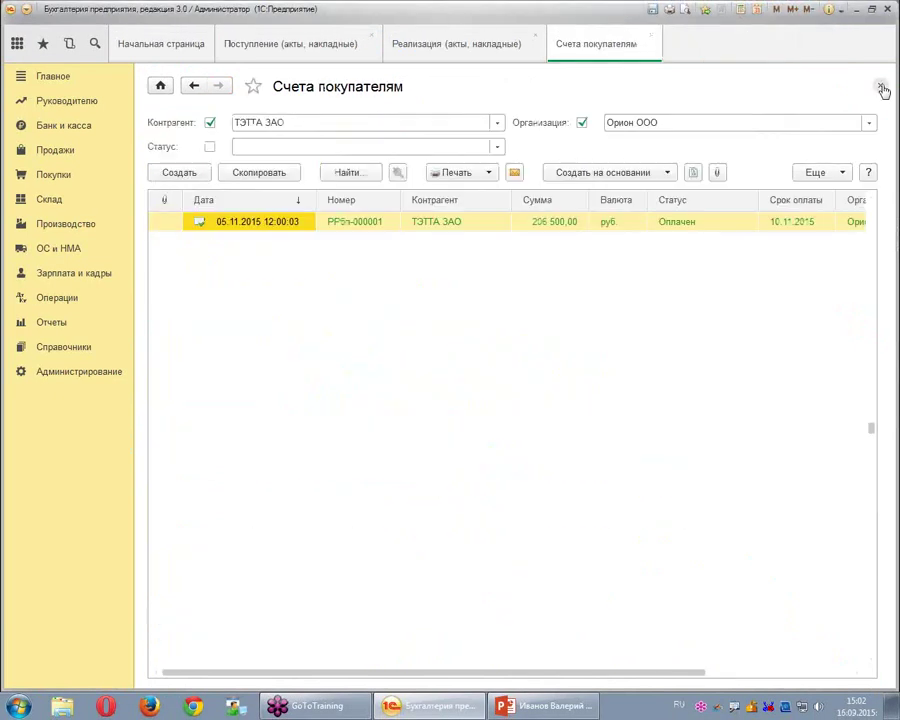
left_click(880, 87)
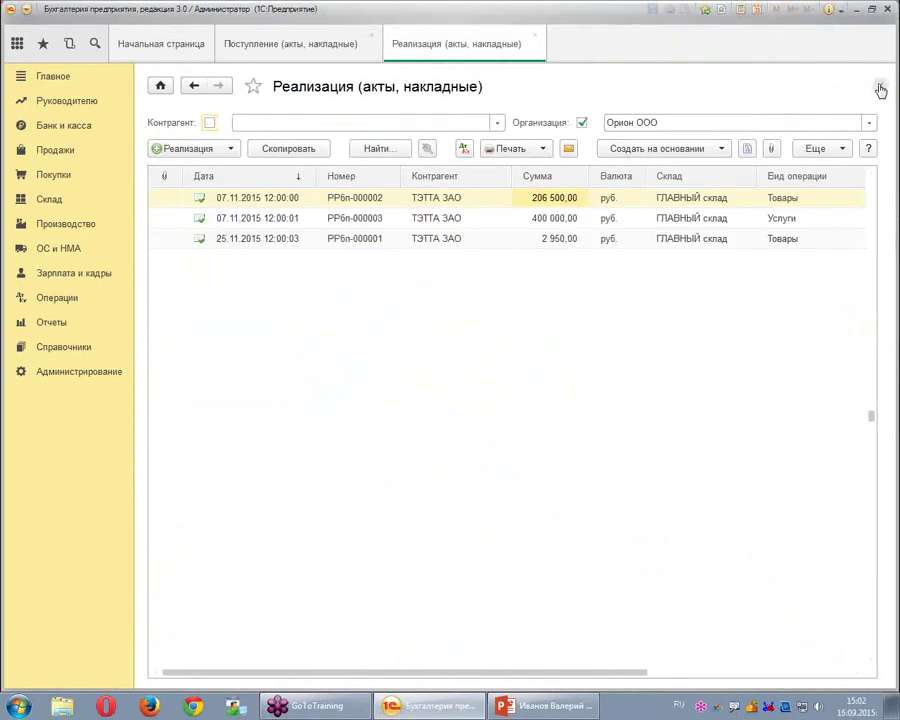
left_click(880, 88)
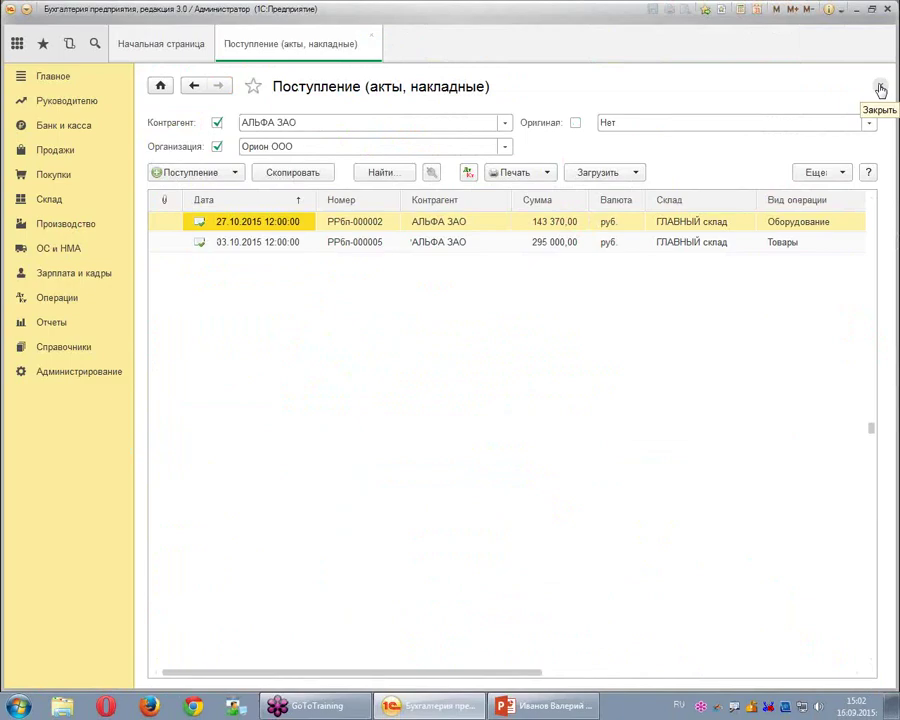
left_click(880, 88)
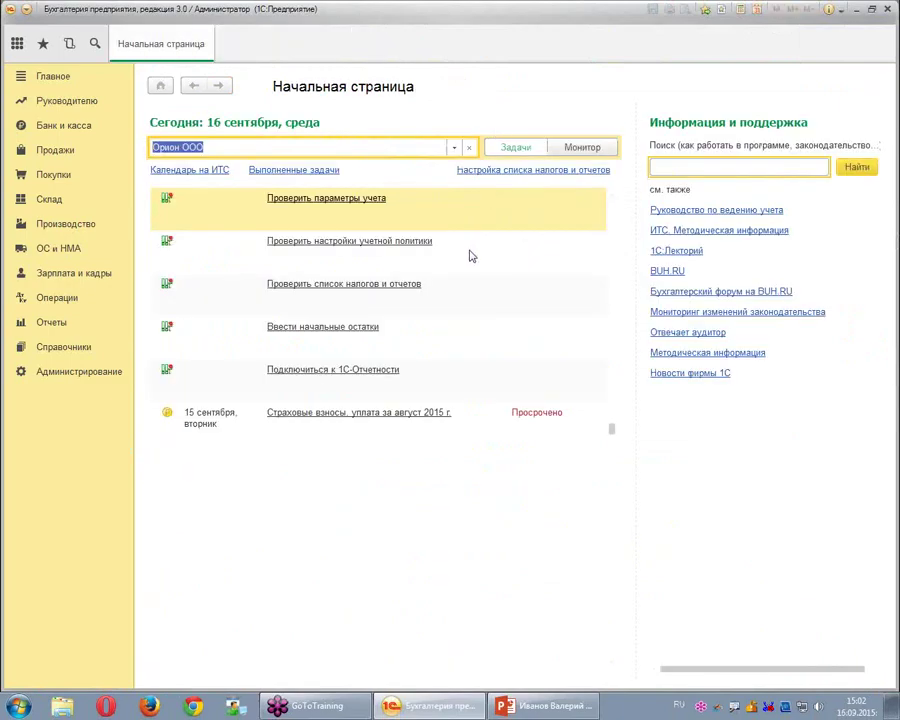